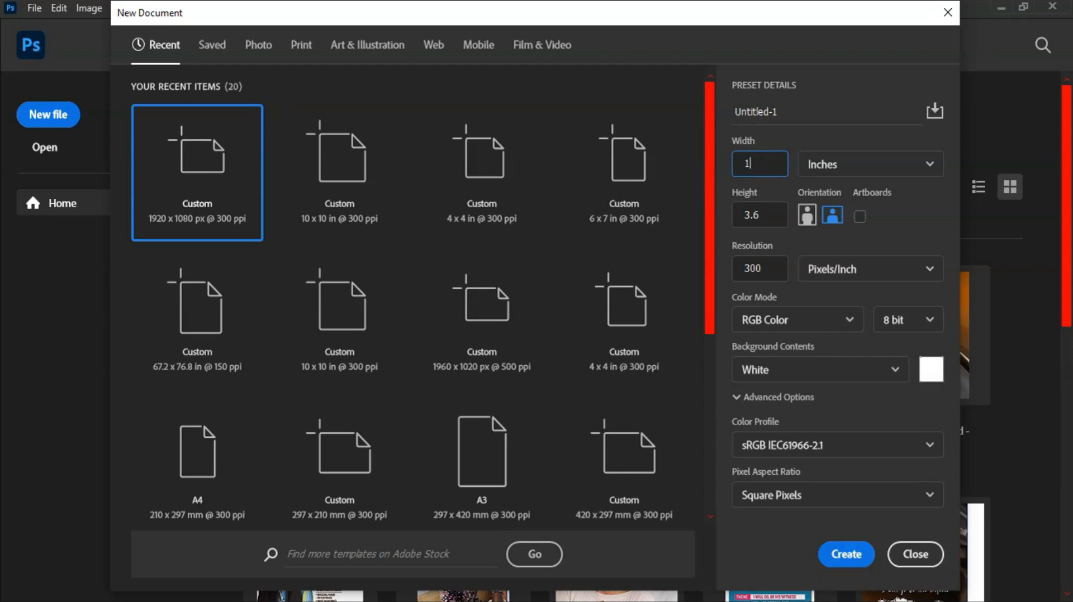
Create a new blank document 10 × 10 inches at 300 ppi
click(760, 216)
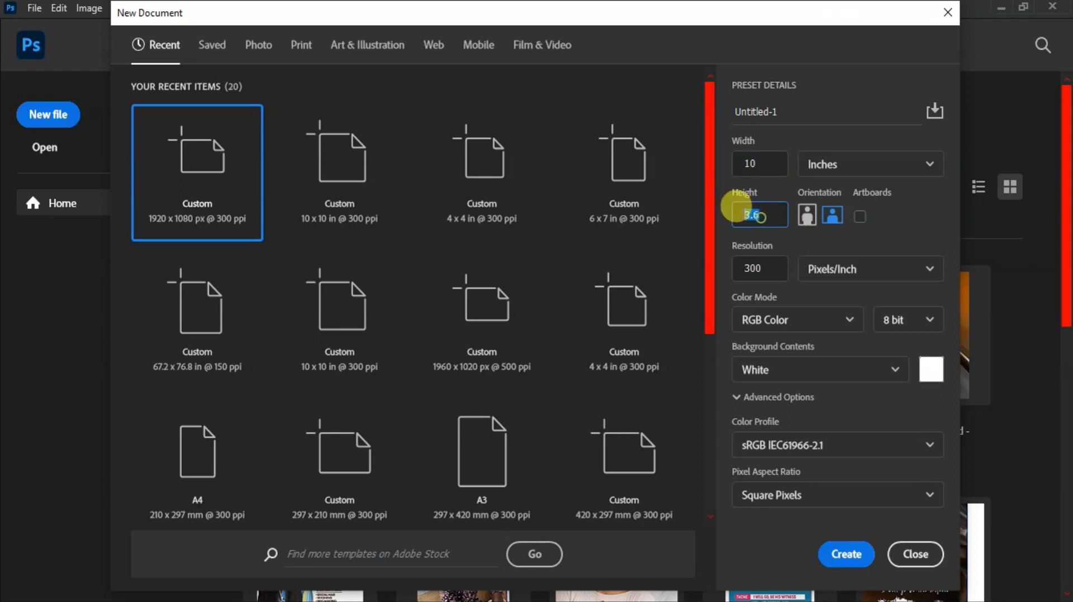
text(10)
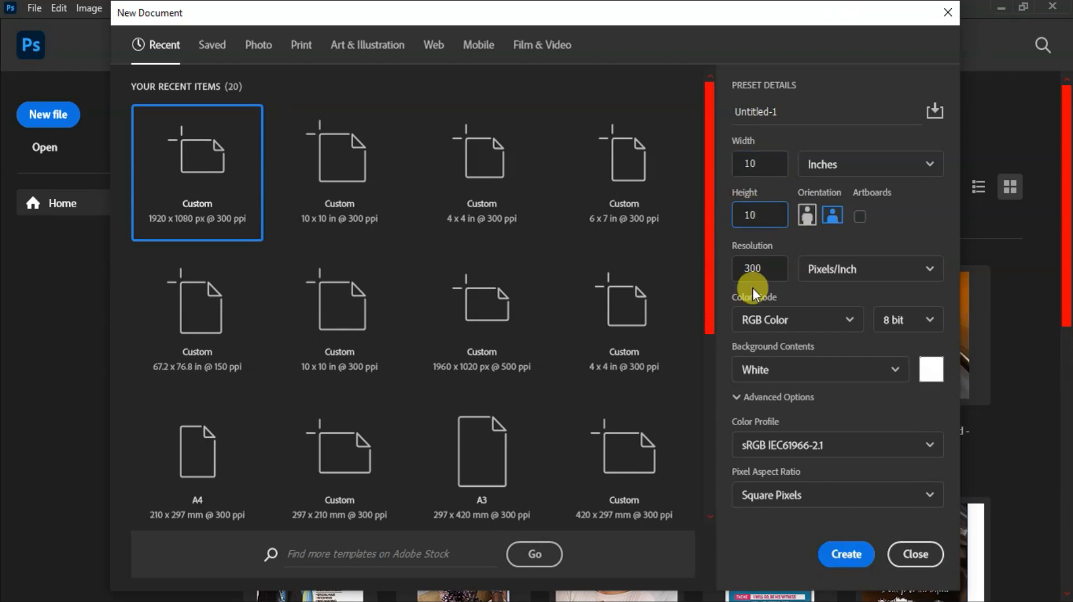
click(845, 555)
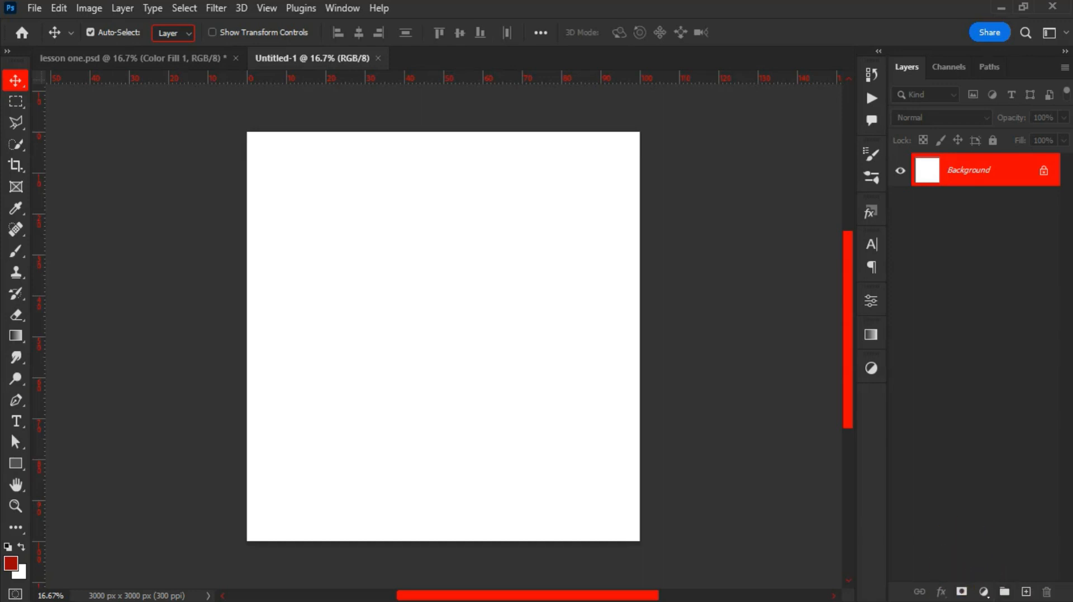
Add a Solid Color fill layer in dark navy #00253e
click(983, 592)
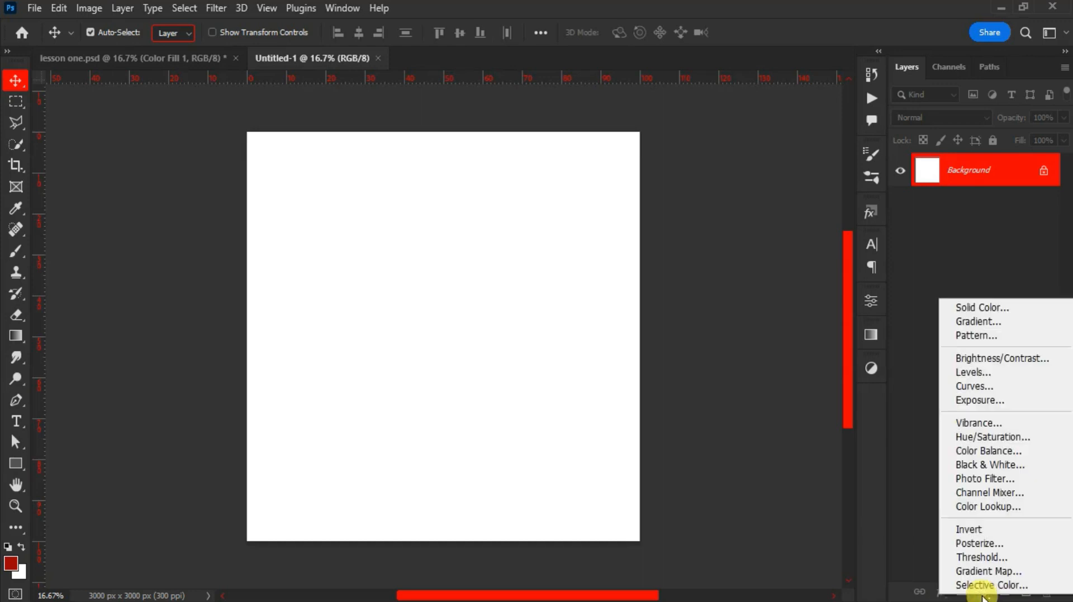
click(974, 307)
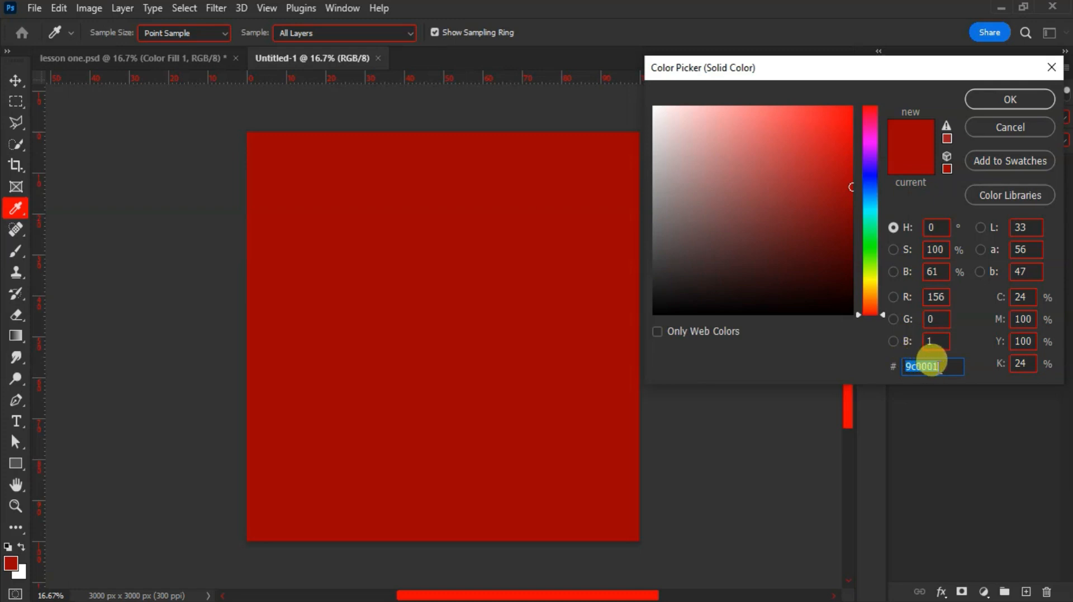
drag(943, 367, 890, 367)
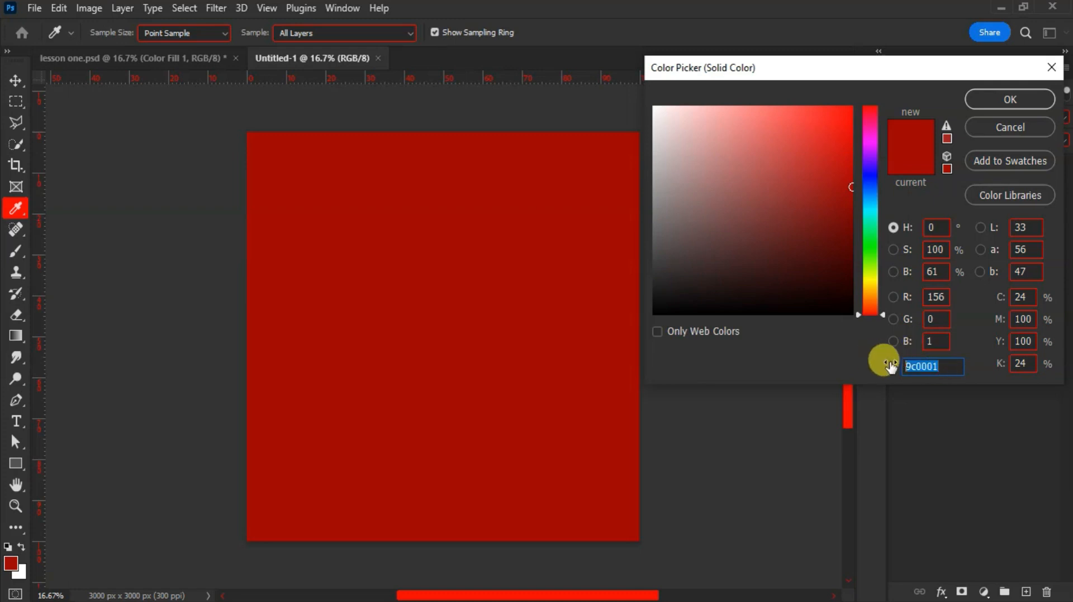
text(00253e)
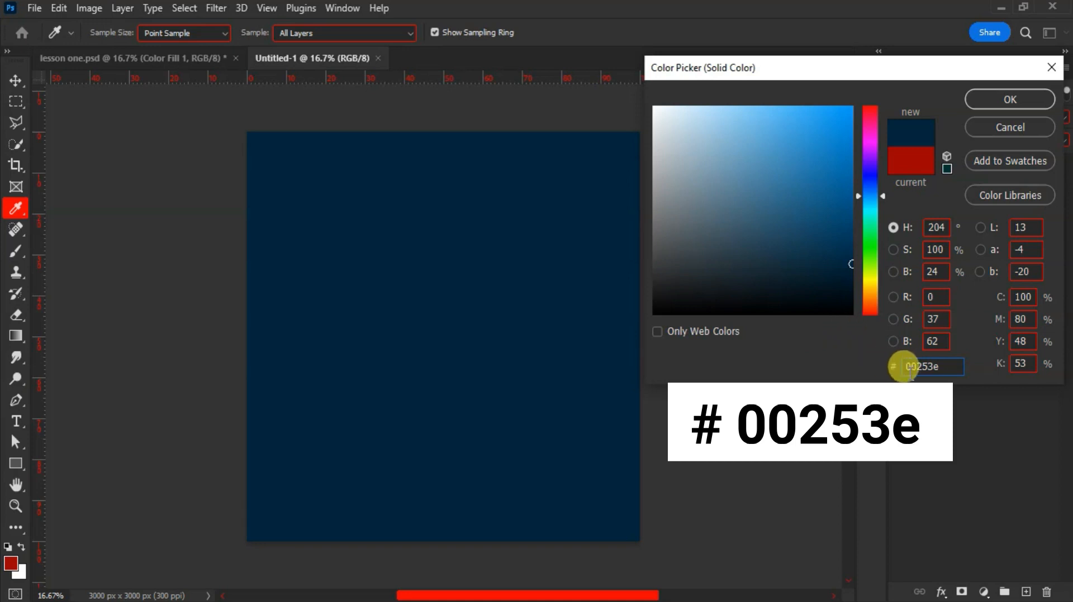
click(997, 99)
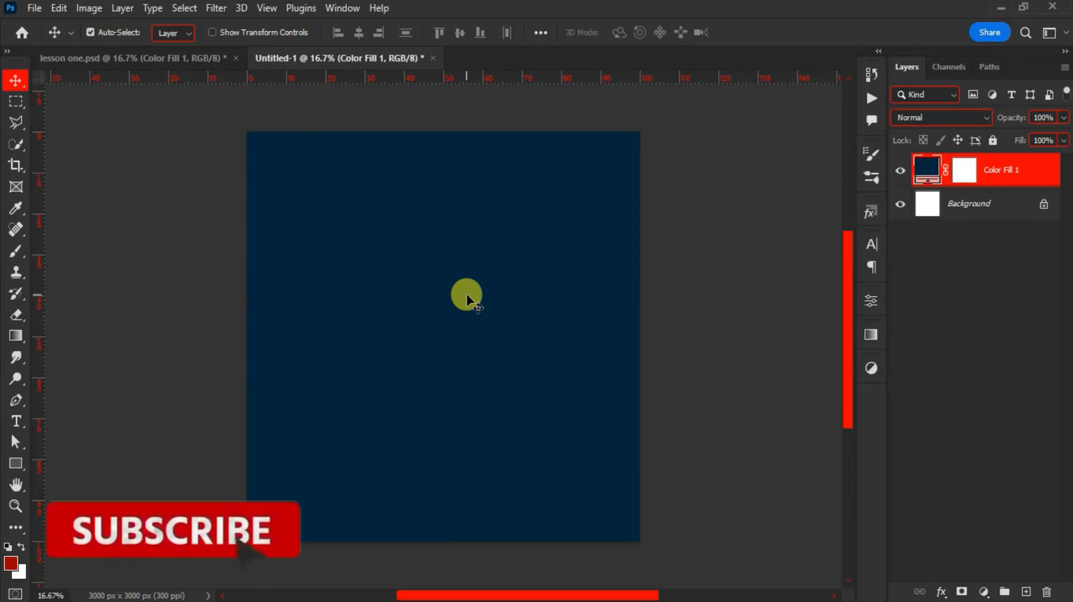
Drag the Bible photo from File Explorer onto the canvas's top-left
key(alt+Tab)
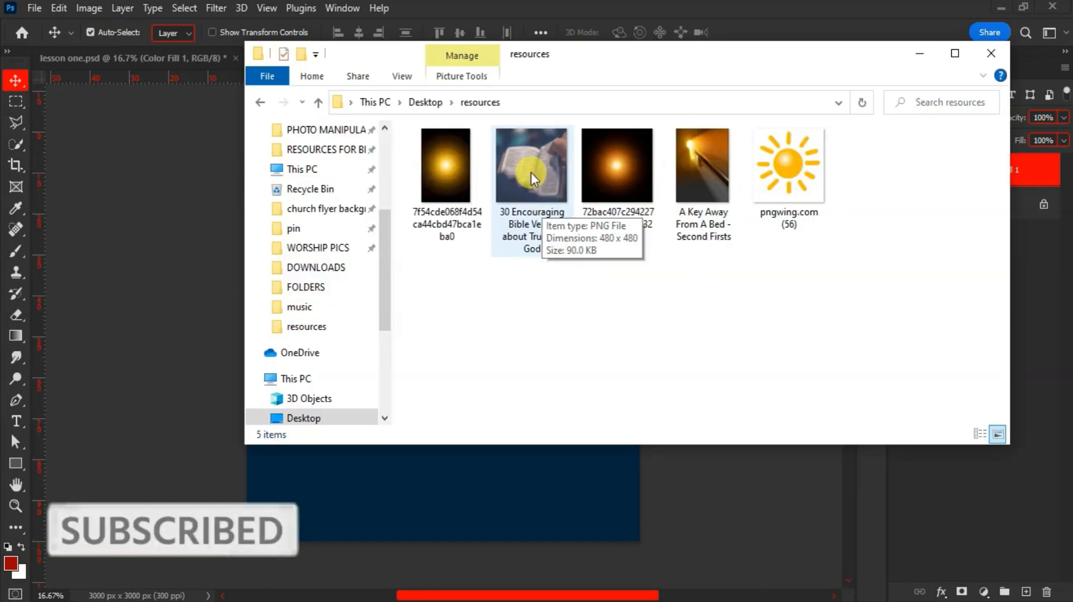
drag(531, 166, 424, 366)
drag(424, 287, 331, 179)
Enlarge the Bible photo in the top-left corner and add a layer mask to it
drag(442, 327, 496, 383)
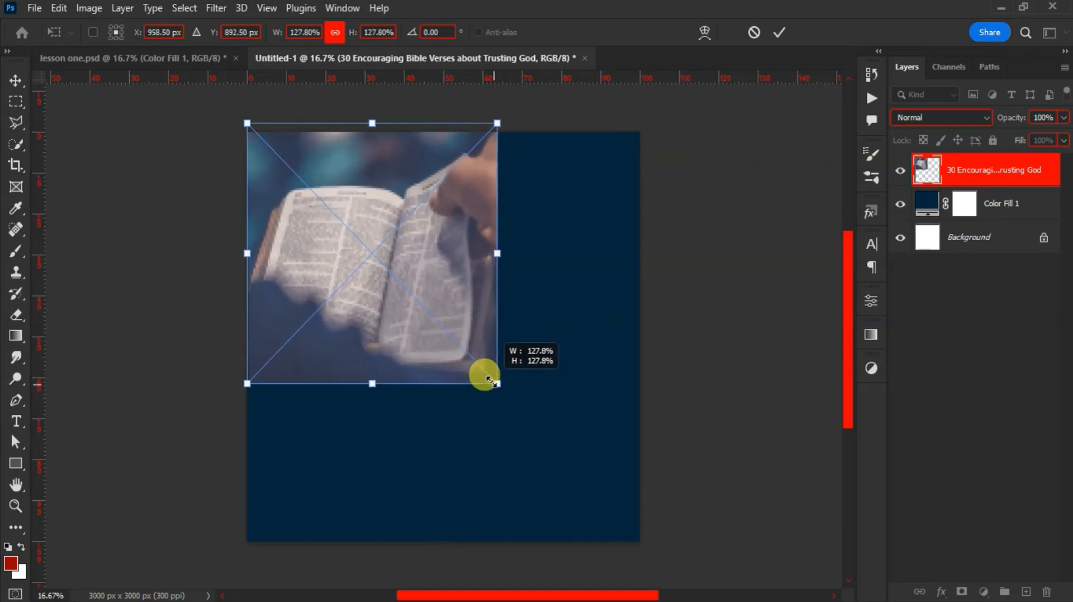
double_click(456, 261)
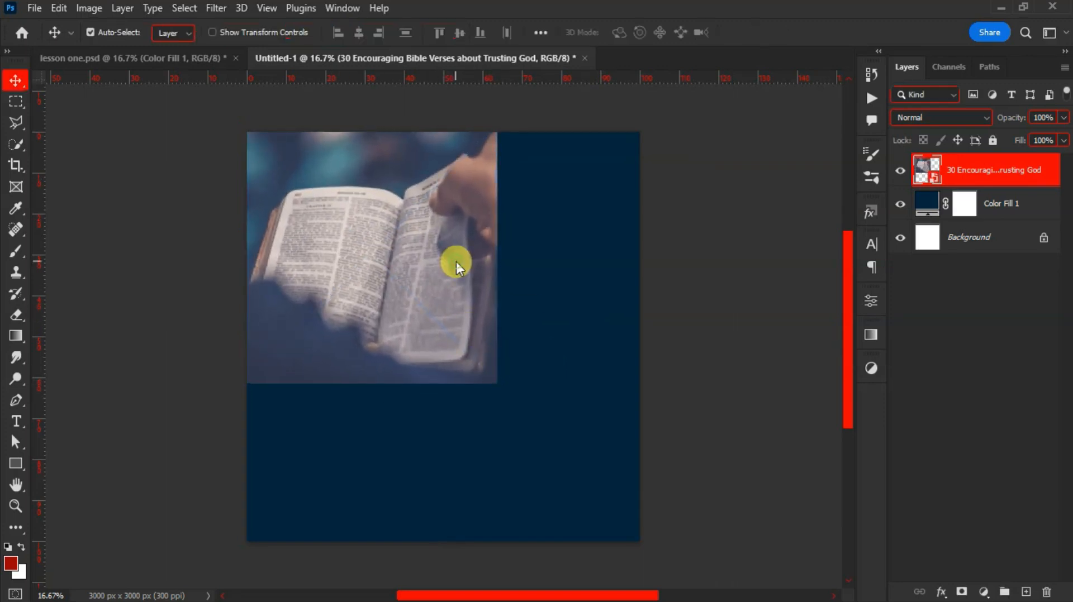
click(960, 592)
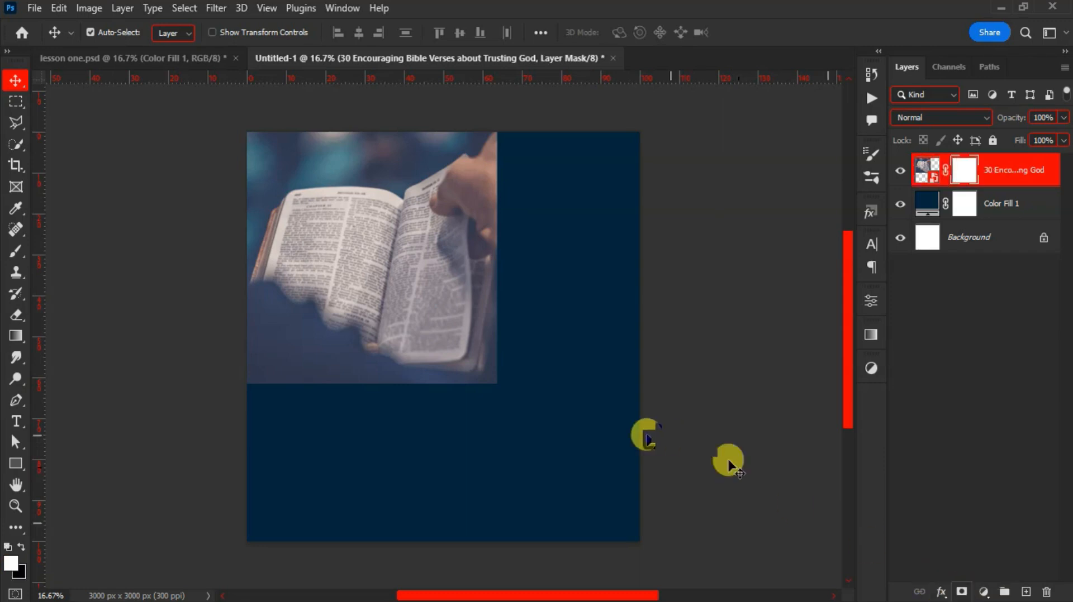
Fade the photo's bottom and right edges on the mask with a 0%-hardness, 1100 px brush
key(b)
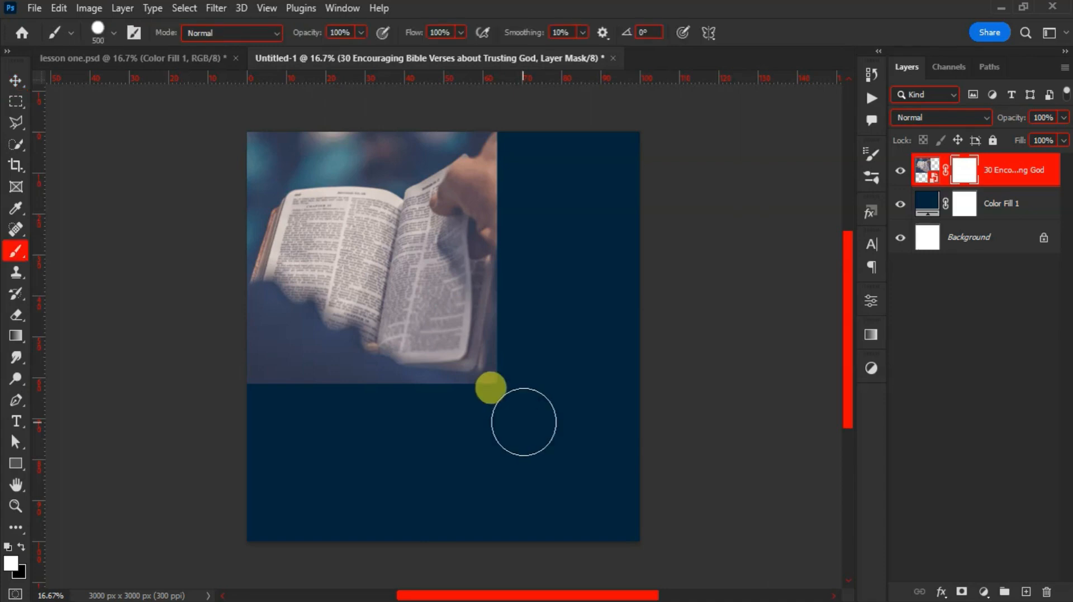
right_click(461, 429)
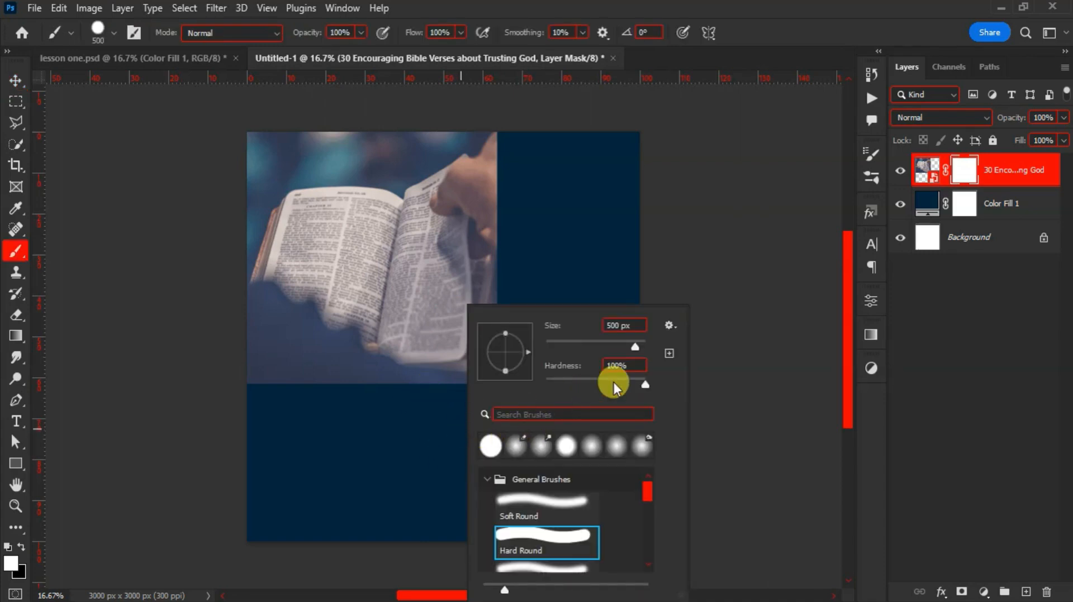
drag(644, 384, 522, 379)
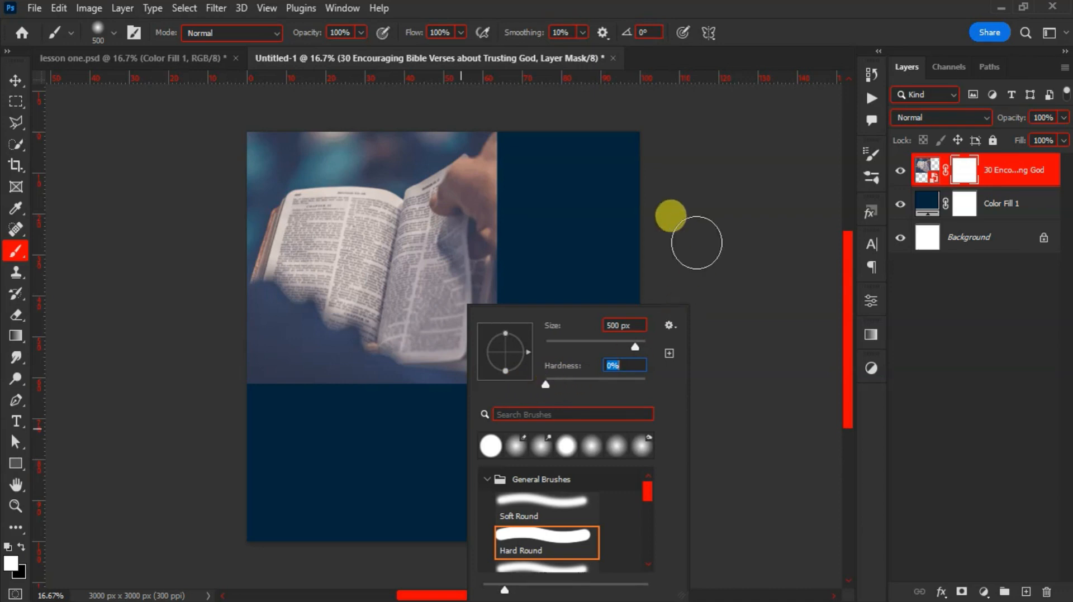
key(Return)
key(bracketright)
key(bracketright)
key(bracketright)
key(bracketright)
key(bracketright)
key(bracketright)
key(bracketright)
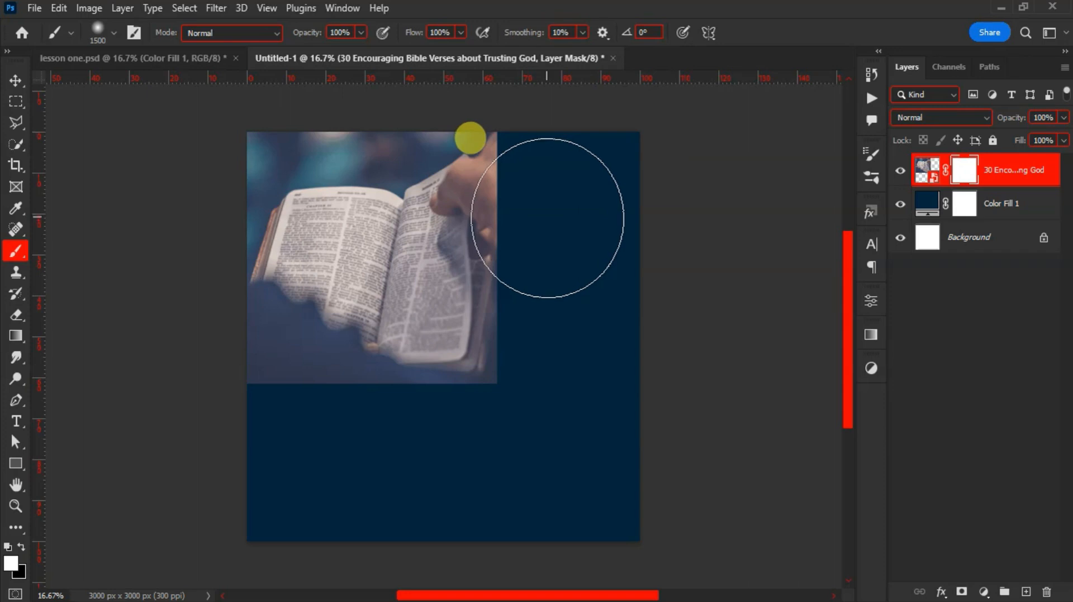
key(bracketleft)
key(bracketleft)
key(bracketleft)
key(bracketleft)
key(bracketleft)
key(bracketleft)
key(bracketleft)
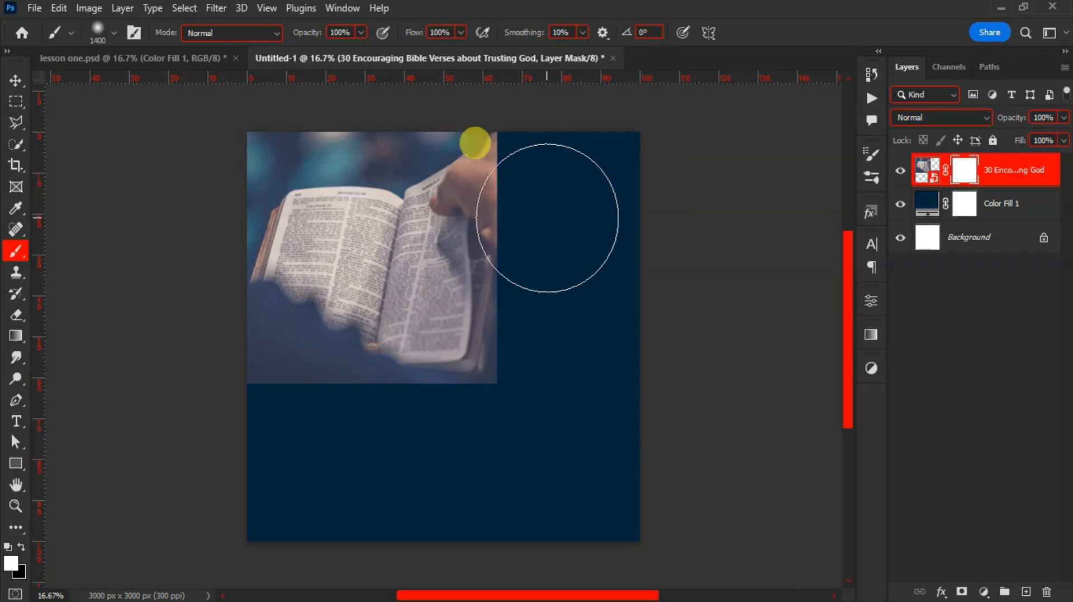
key(bracketright)
key(bracketright)
key(bracketright)
key(bracketright)
key(bracketright)
key(bracketright)
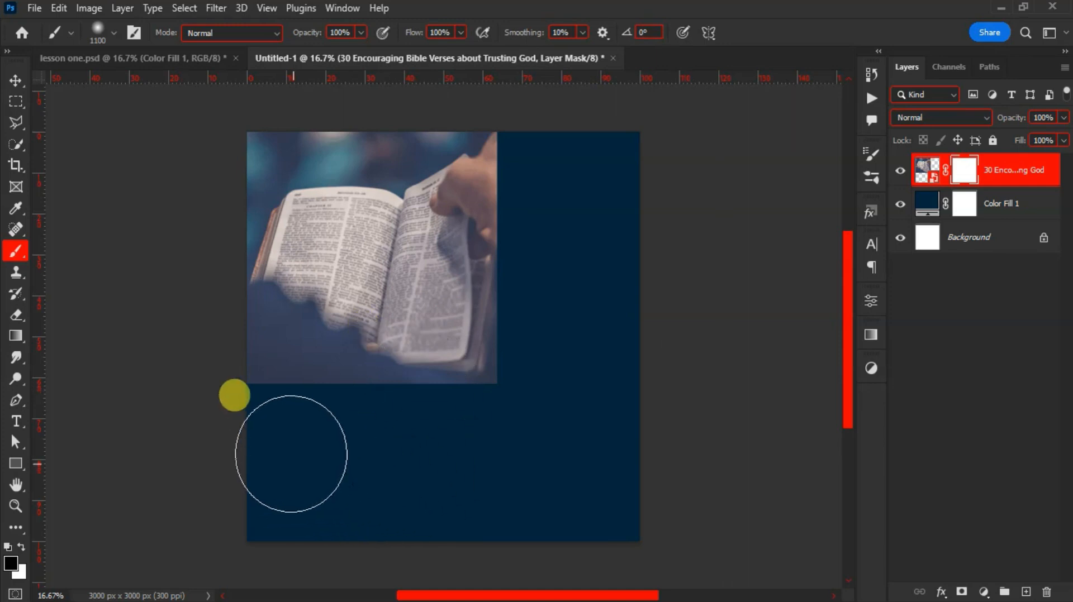
mouse_move(270, 441)
mouse_down()
mouse_move(384, 437)
mouse_move(500, 410)
mouse_move(531, 218)
mouse_move(506, 111)
mouse_move(539, 168)
mouse_move(567, 296)
mouse_move(496, 391)
mouse_move(421, 414)
mouse_move(227, 419)
mouse_move(345, 464)
mouse_up()
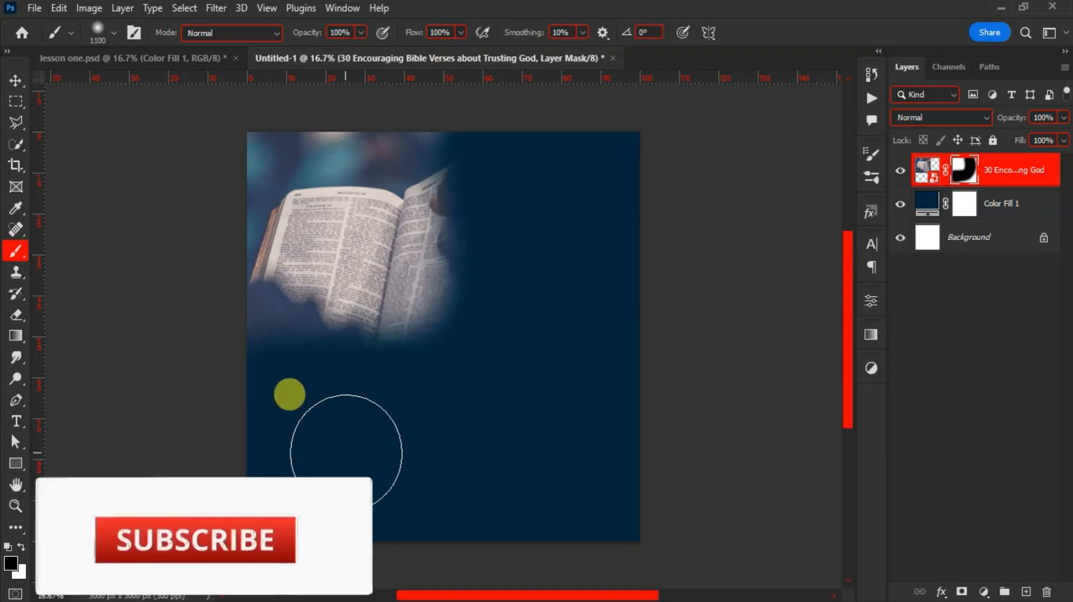
key(v)
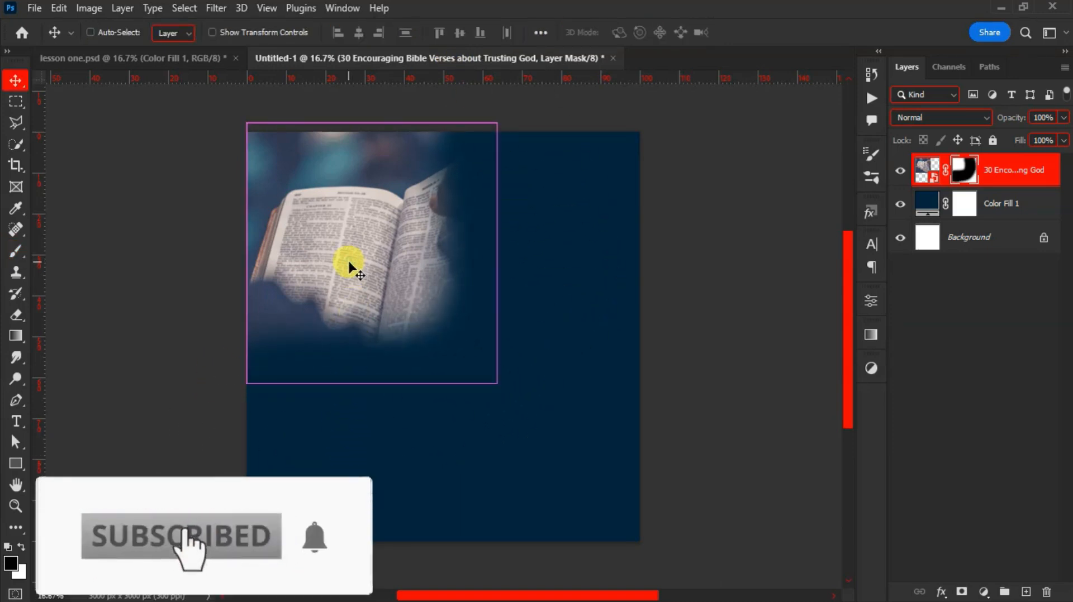
Scale the Bible photo to about 118%, set 36% opacity, nudge it up-left, then bring in the keyhole image
key(ctrl+t)
drag(496, 384, 542, 431)
double_click(443, 302)
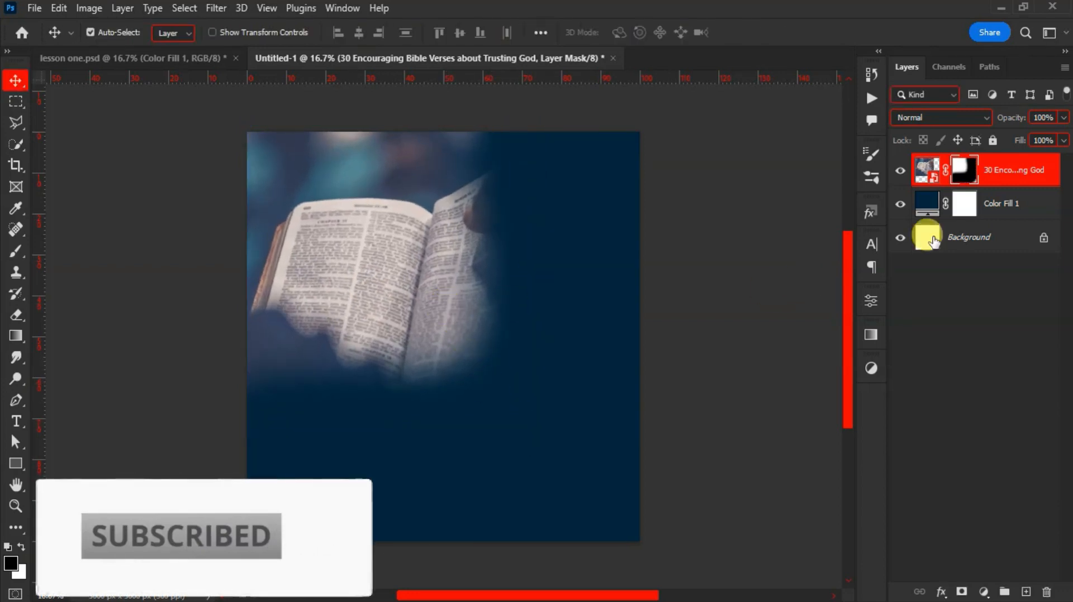
drag(1023, 119, 972, 134)
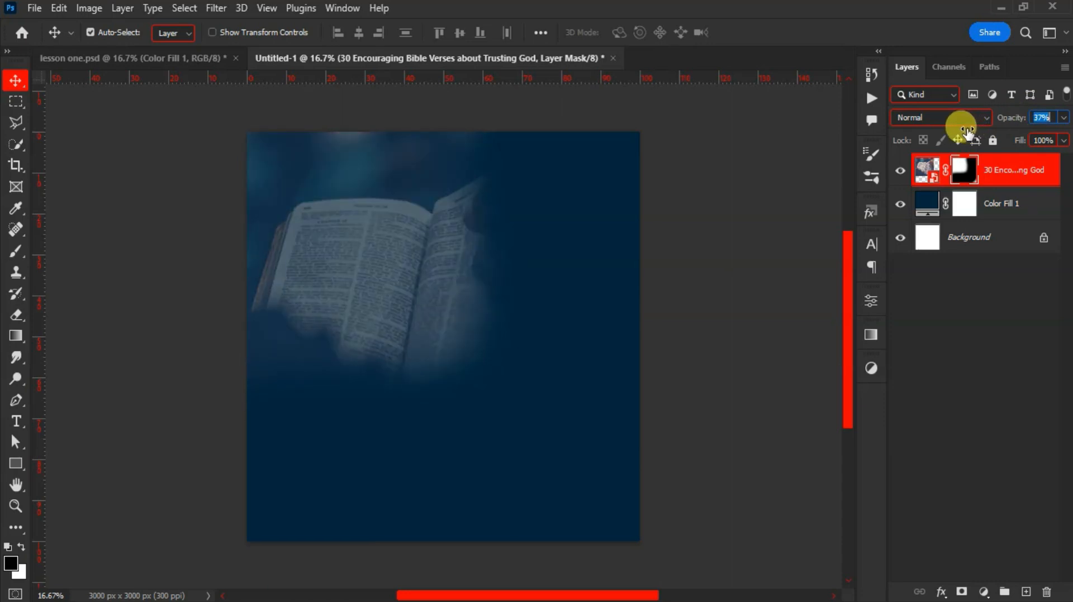
click(428, 276)
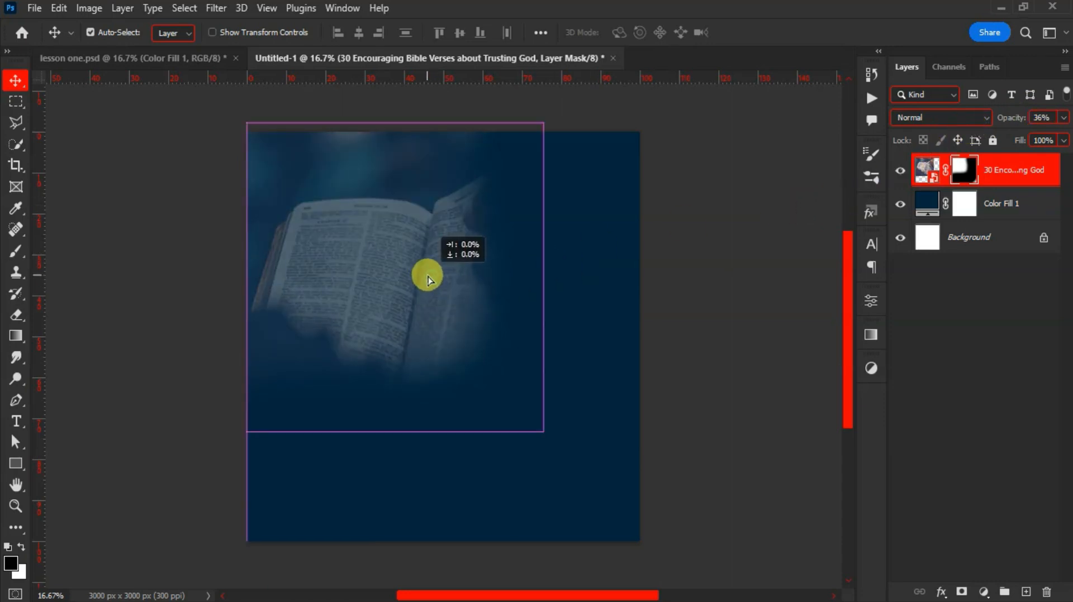
drag(425, 282, 414, 261)
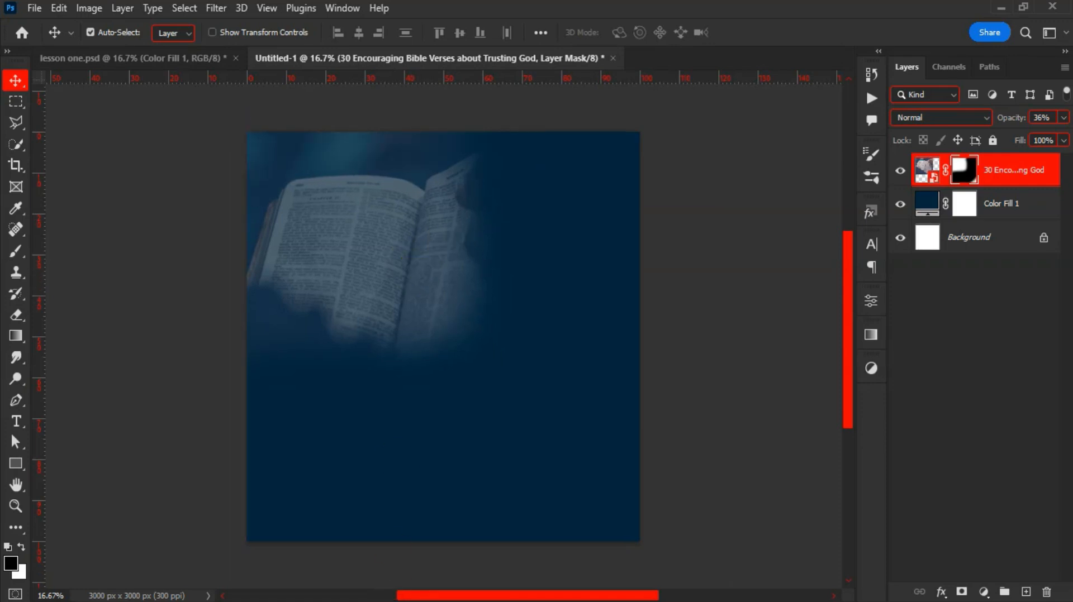
key(alt+Tab)
drag(709, 165, 544, 342)
Drop the keyhole image in, scale it to about 213% and place it top-right
drag(545, 340, 545, 340)
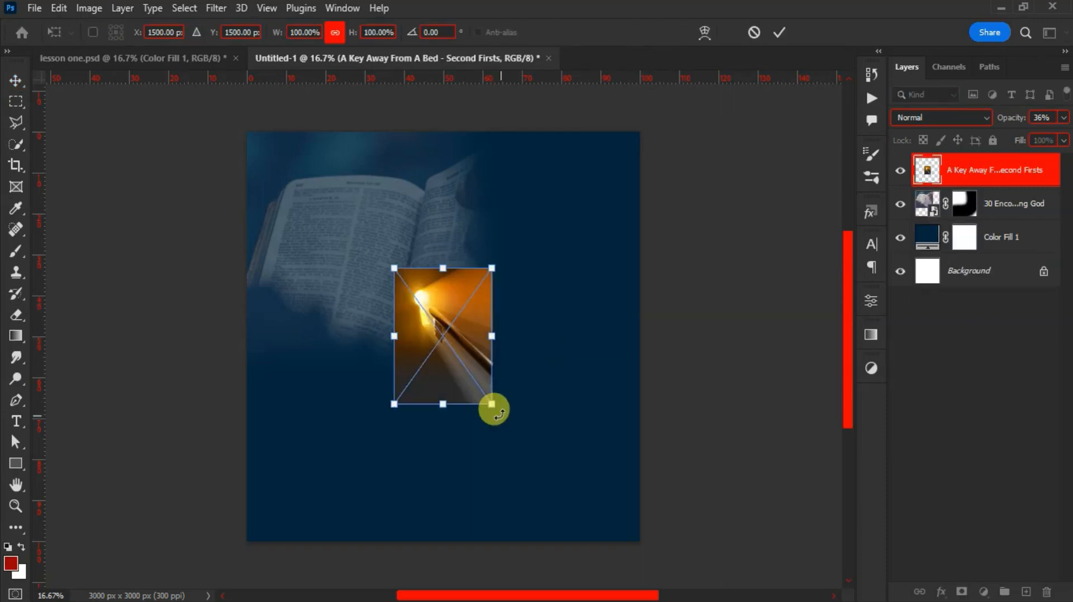
drag(490, 403, 590, 541)
drag(512, 487, 553, 352)
drag(541, 390, 541, 408)
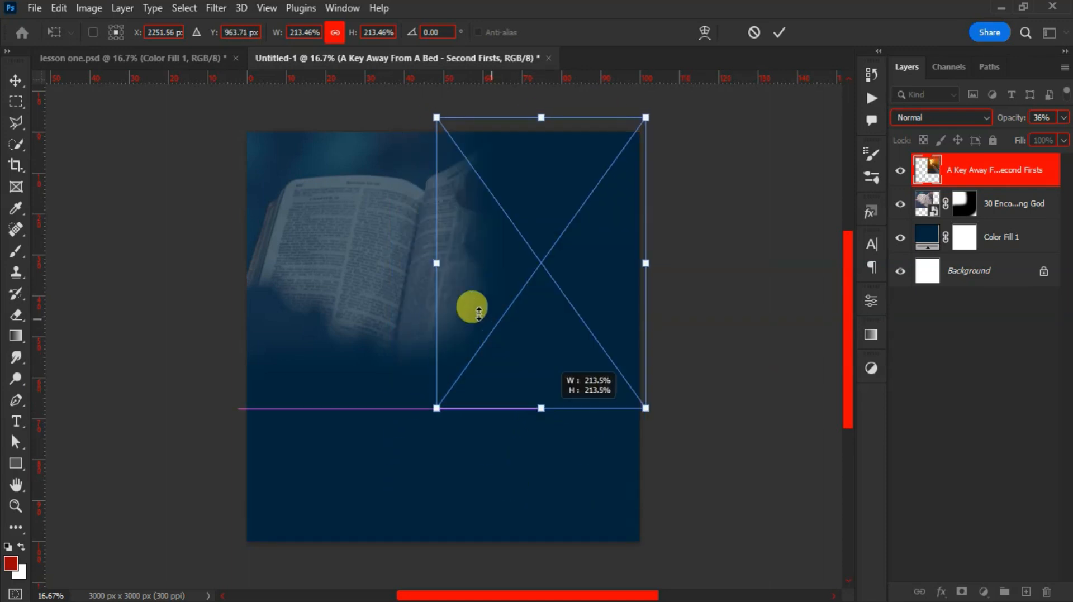
double_click(486, 283)
Set the keyhole layer's blend mode to Luminosity and shift it slightly up-right
click(930, 118)
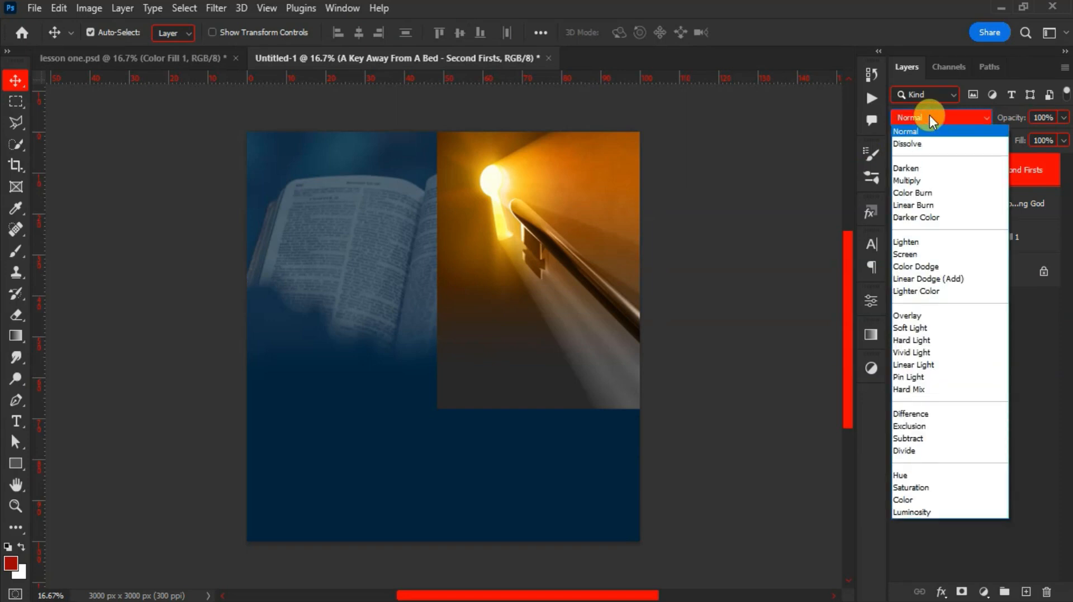
click(933, 511)
drag(506, 307, 509, 306)
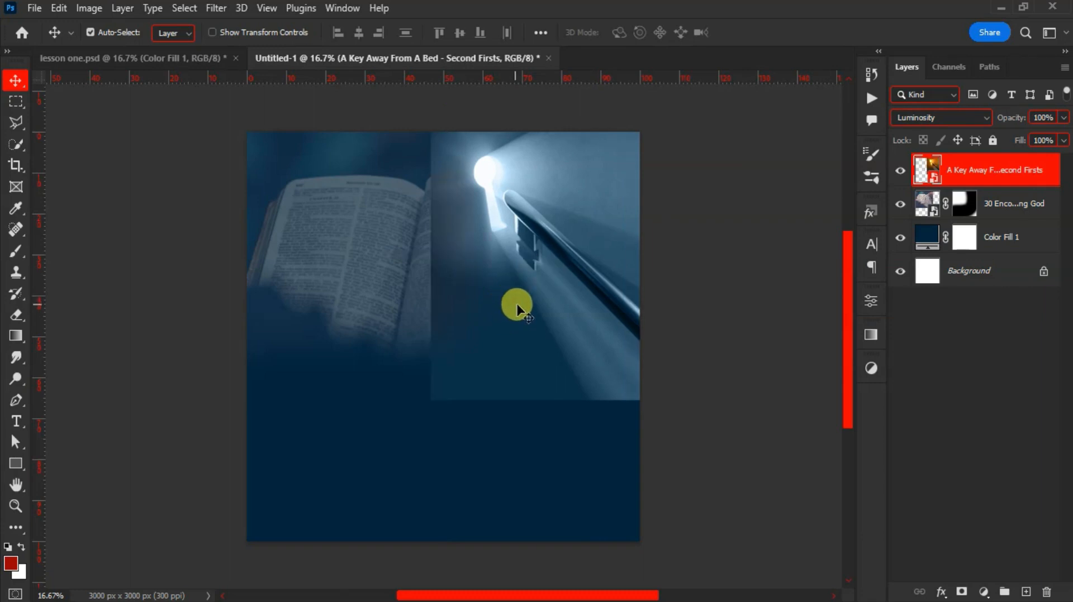
Mask away the keyhole image's bottom edge with the brush and lower its opacity to 32%
click(961, 592)
key(b)
mouse_move(400, 410)
mouse_down()
mouse_move(506, 442)
mouse_move(650, 434)
mouse_move(585, 448)
mouse_move(443, 422)
mouse_move(392, 363)
mouse_move(387, 276)
mouse_move(406, 122)
mouse_move(391, 219)
mouse_move(396, 160)
mouse_up()
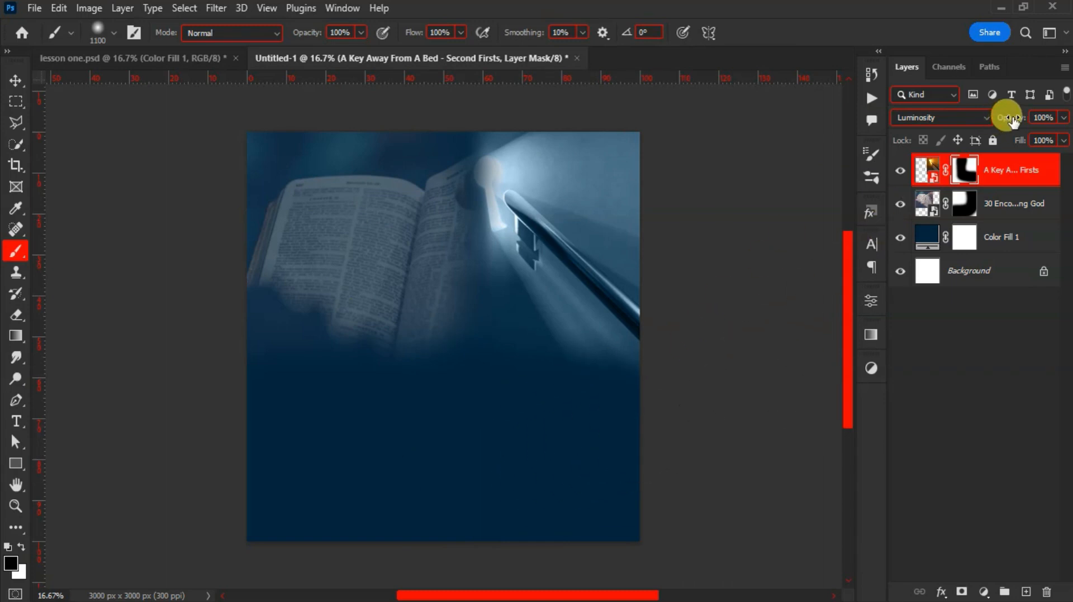
drag(1015, 123, 960, 111)
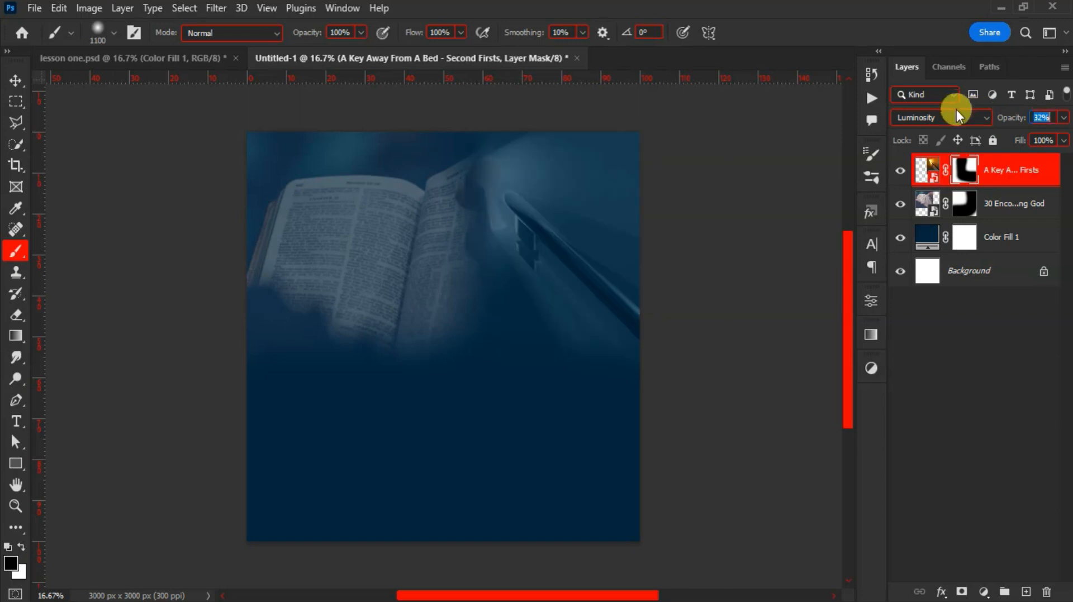
key(v)
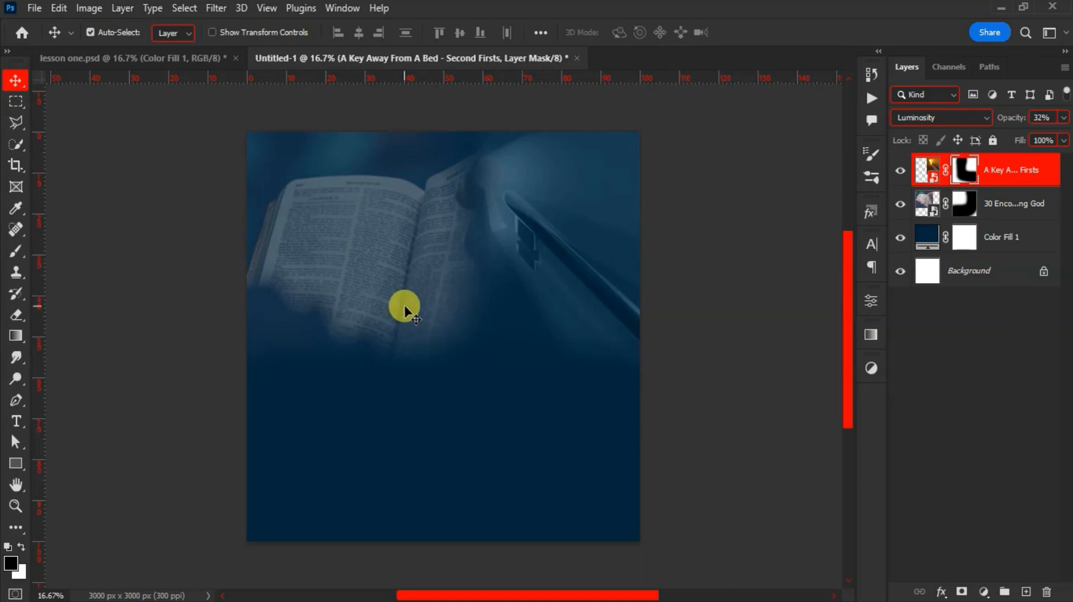
click(1002, 241)
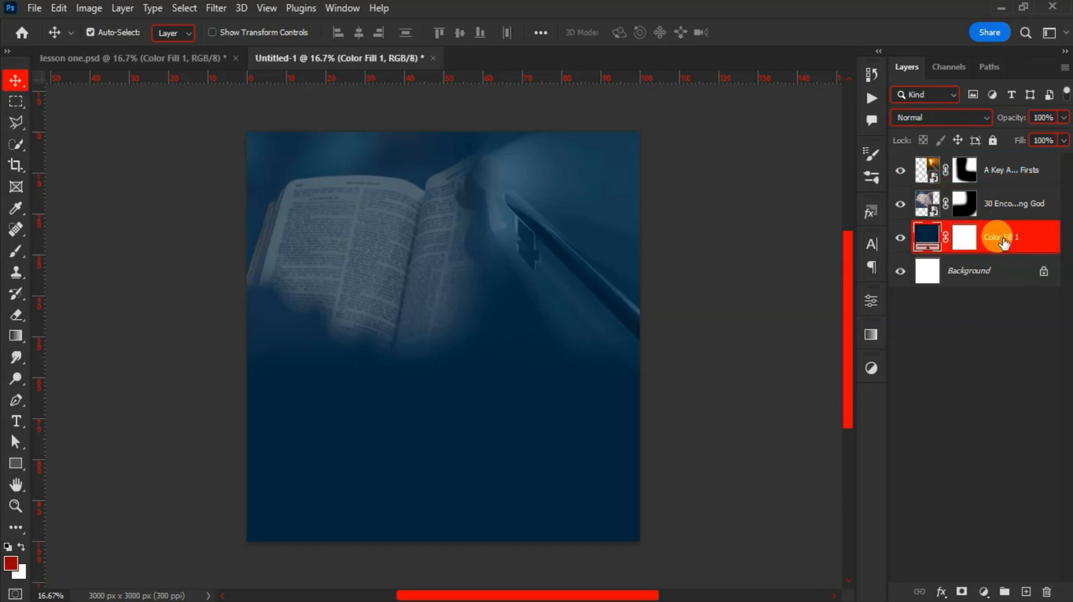
Group the two photo layers and the navy fill into a group named BACKGROUND
shift+click(993, 172)
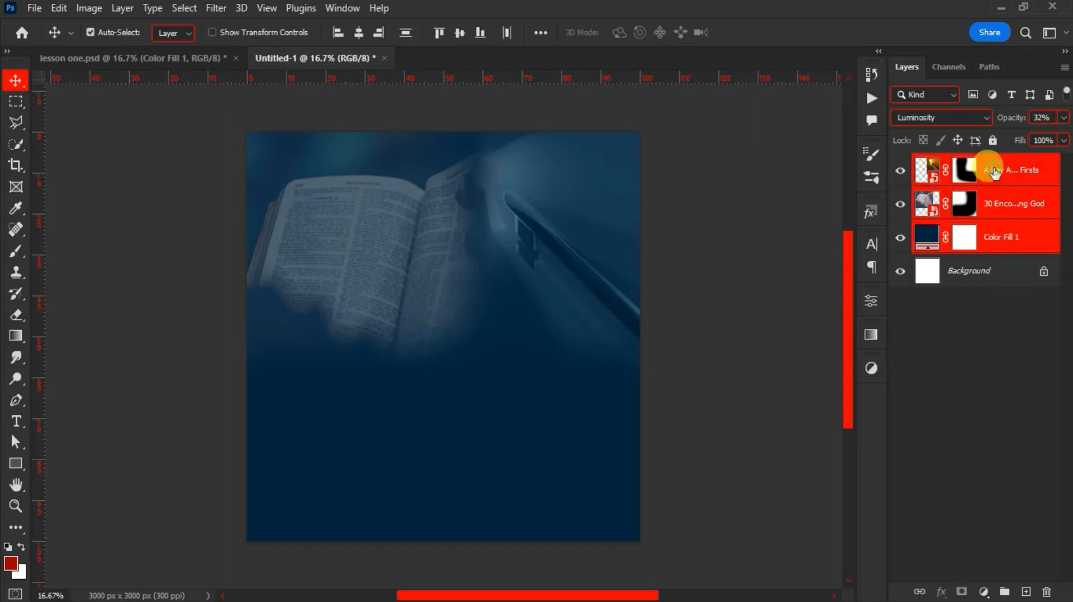
key(ctrl+g)
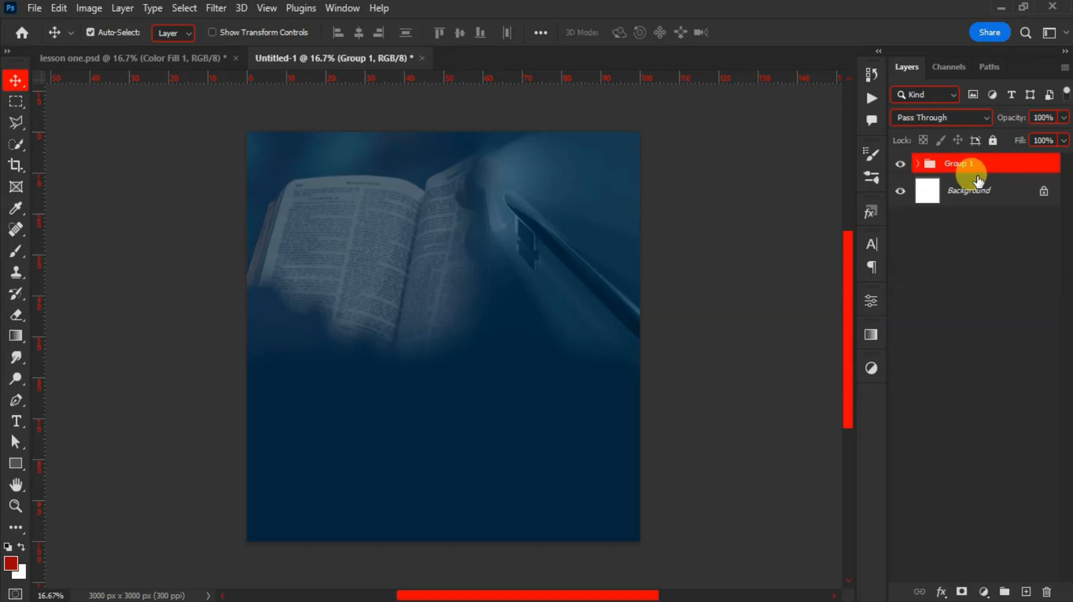
double_click(957, 164)
text(BACKGROUND)
key(Return)
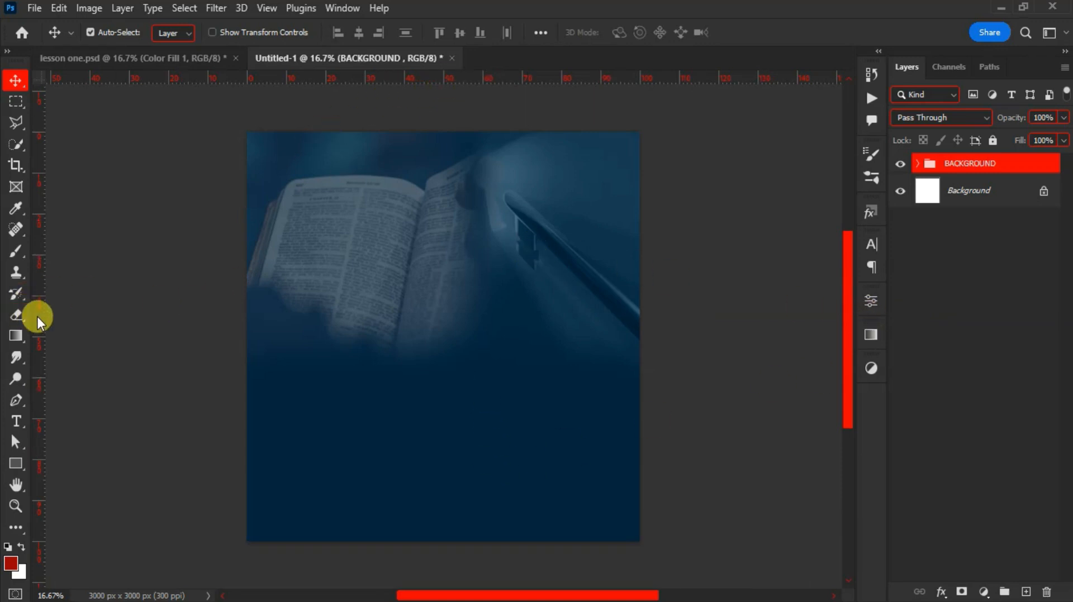
Drag vertical and horizontal guides from the rulers to cross at the canvas centre
drag(38, 316, 429, 371)
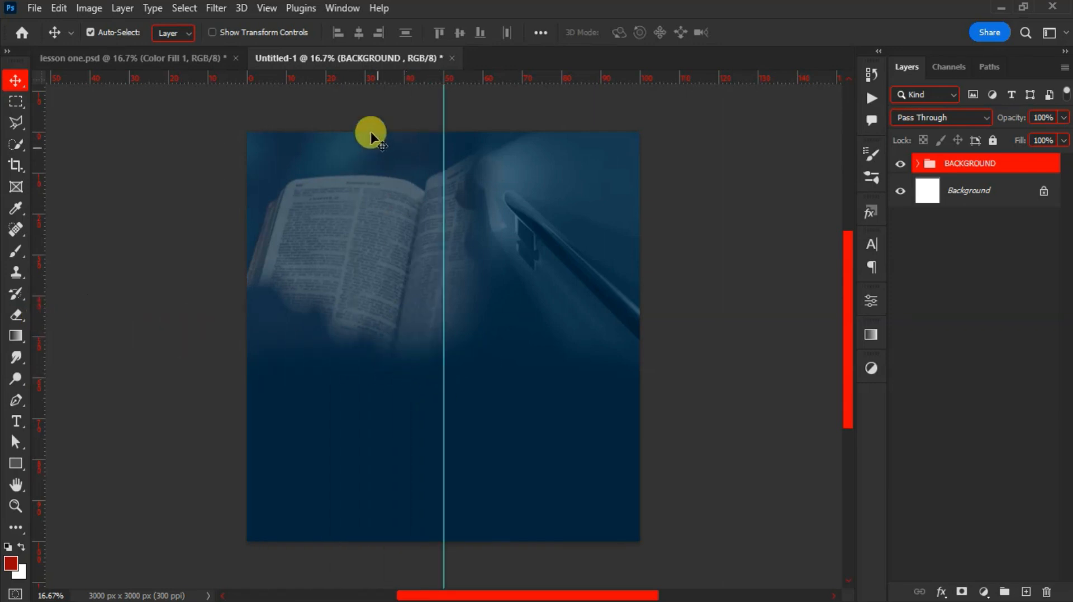
drag(373, 78, 371, 334)
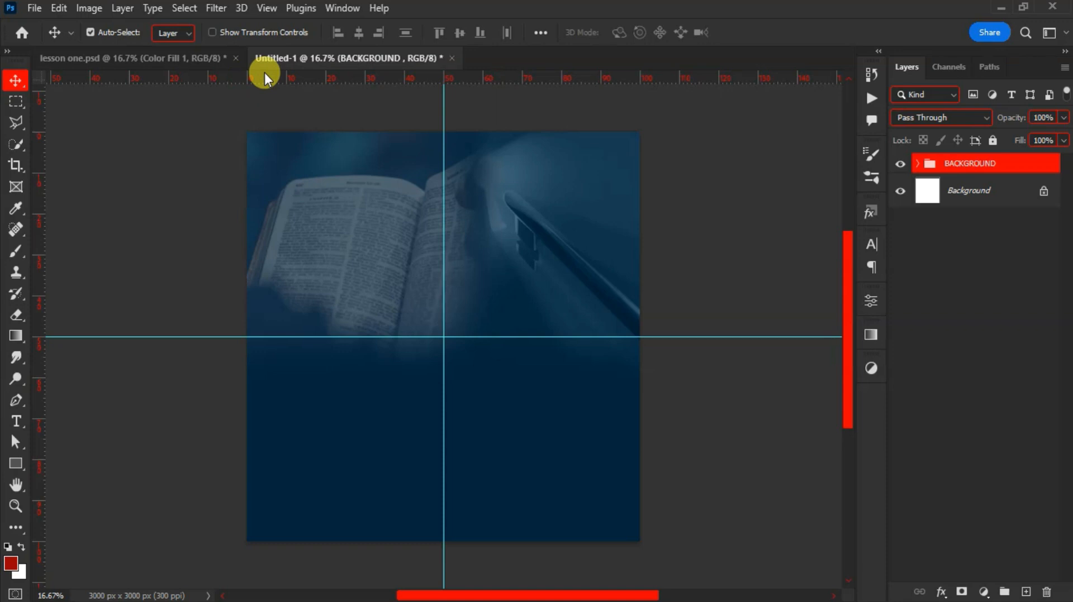
key(shift+u)
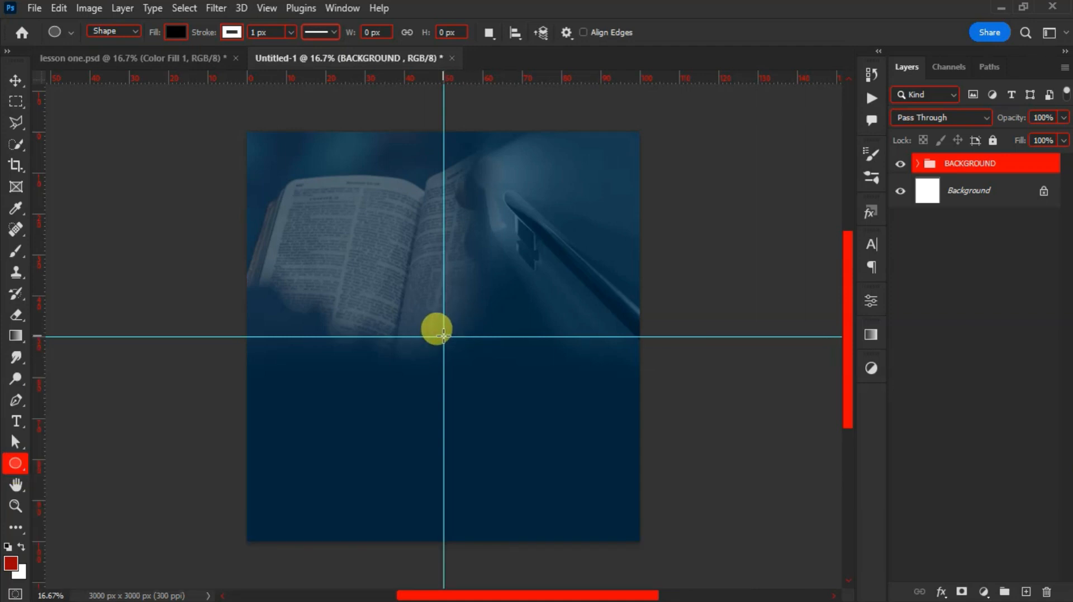
Draw an 1842 px circle from the guide crossing with white fill and no stroke
drag(443, 337, 564, 522)
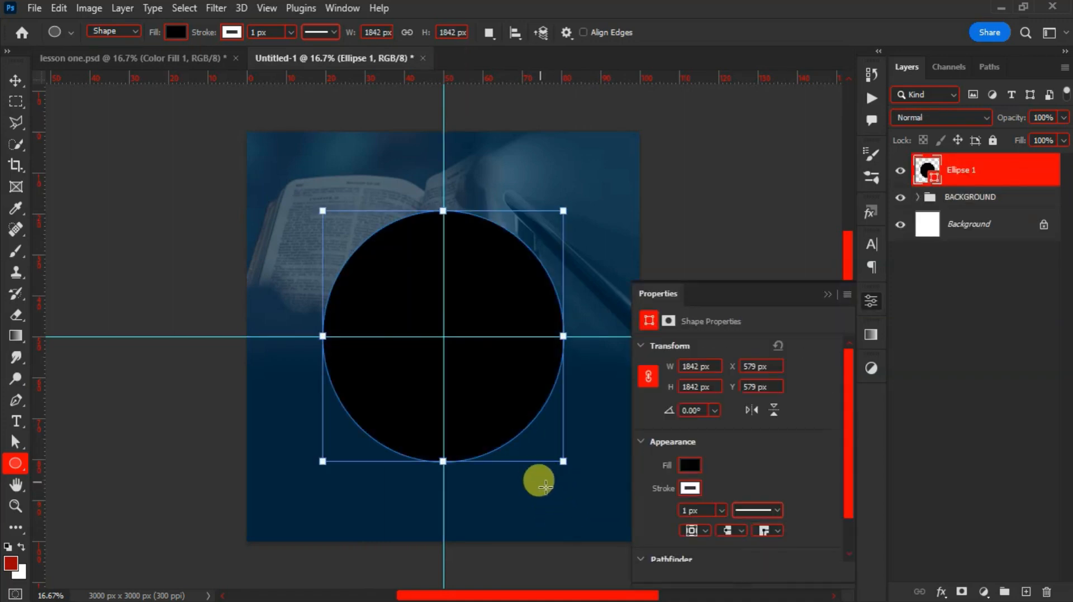
click(691, 465)
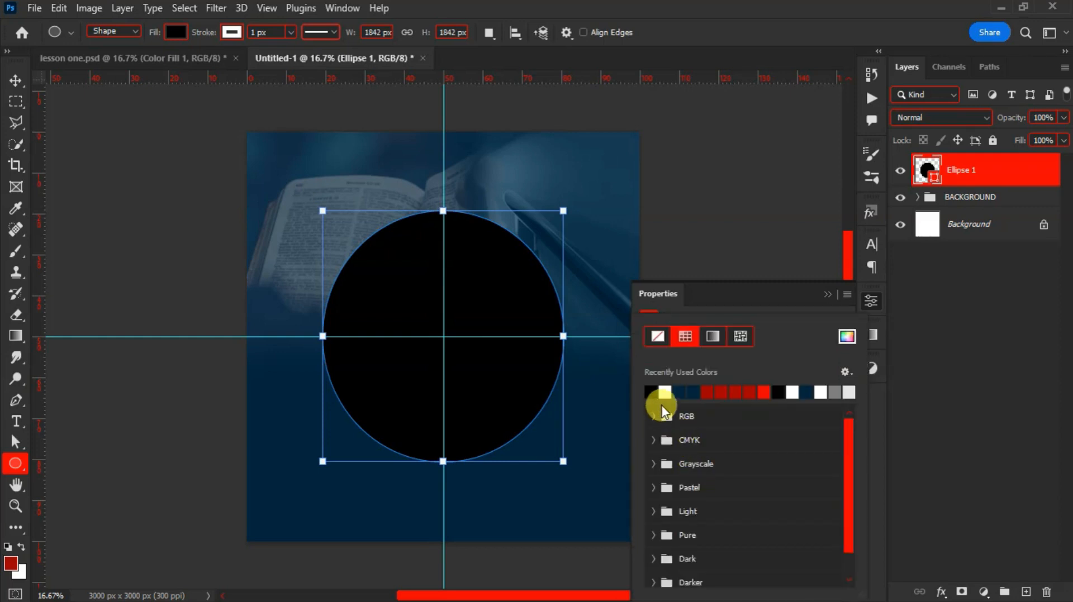
click(664, 392)
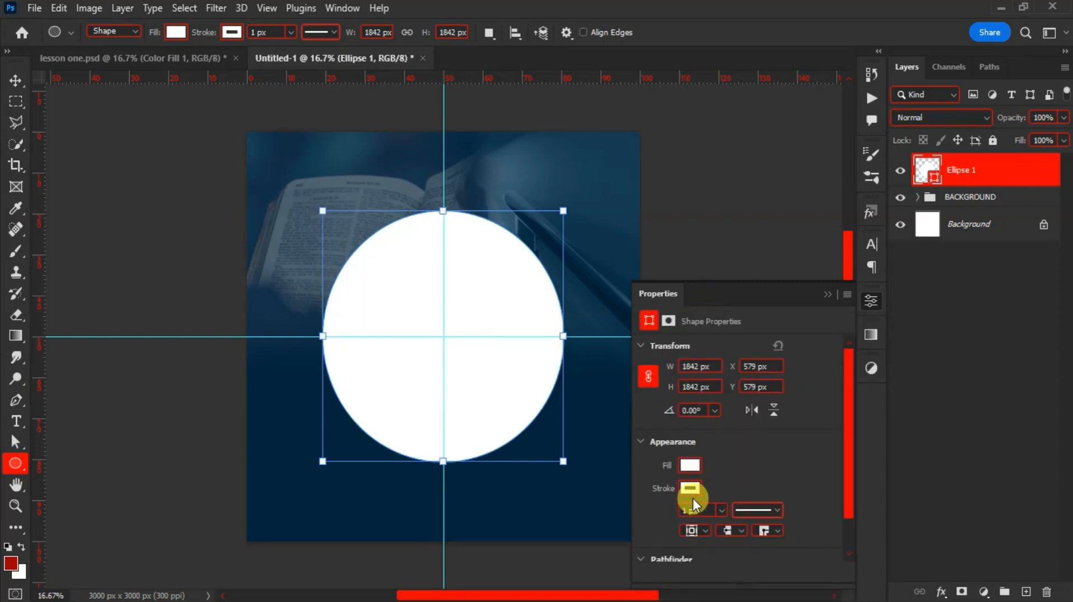
click(691, 490)
click(662, 335)
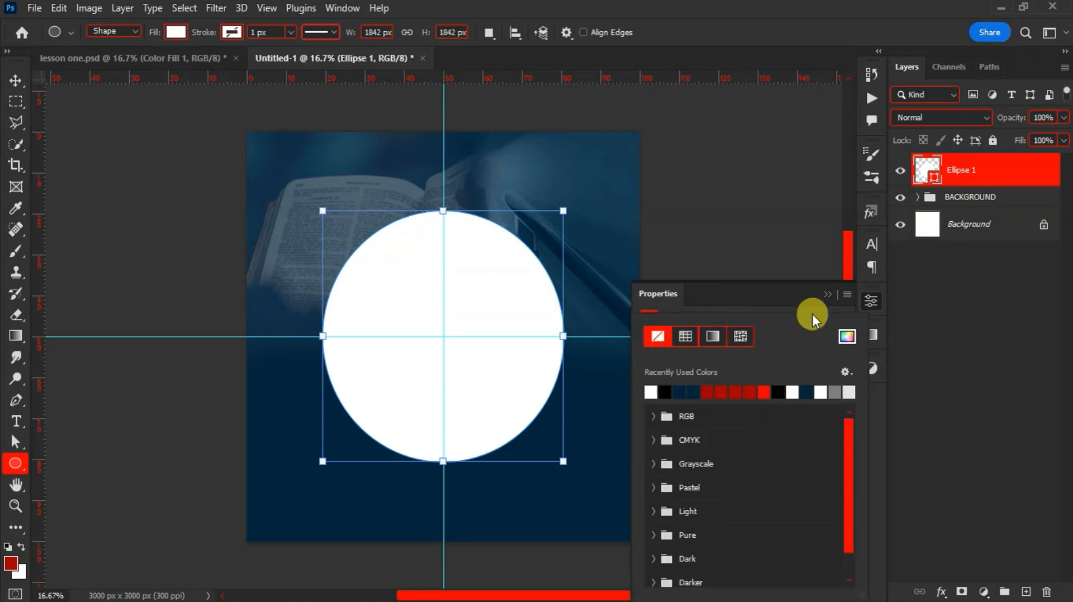
click(828, 294)
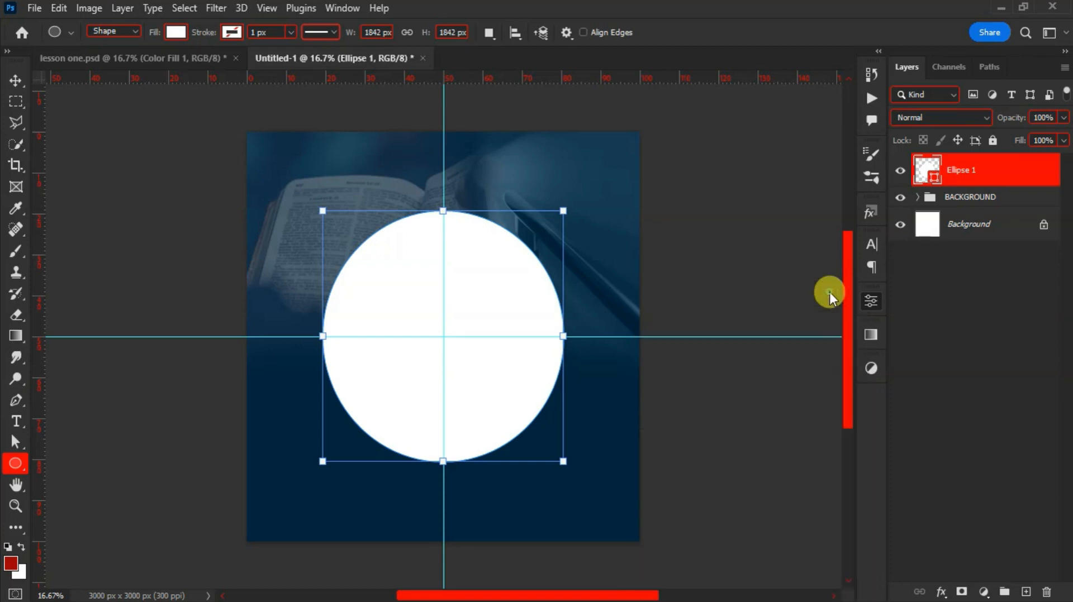
key(v)
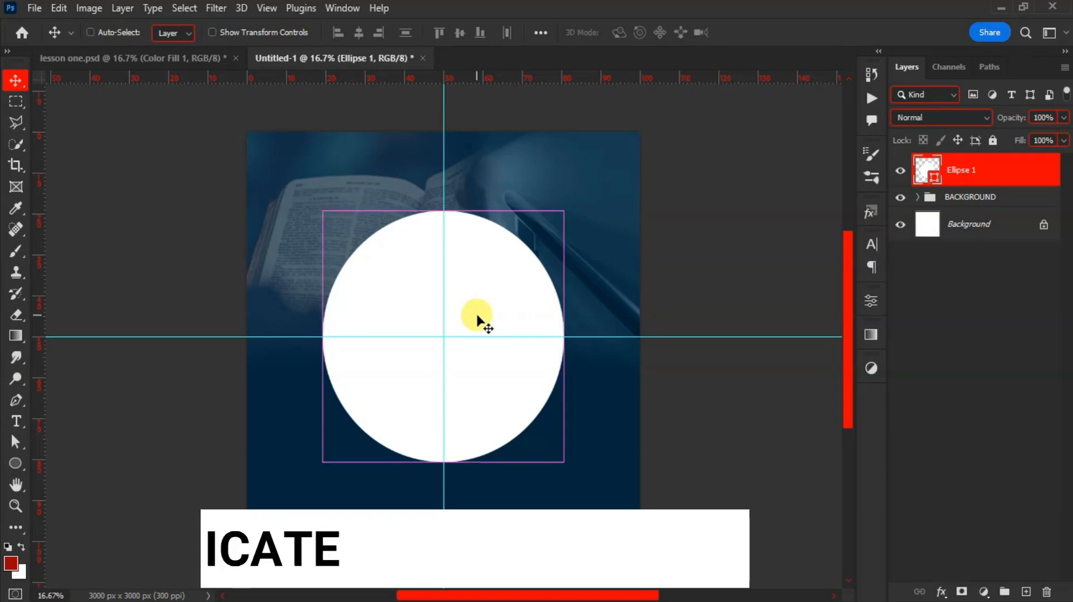
Duplicate the white circle and scale the copy down to 78% around its centre
key(ctrl+j)
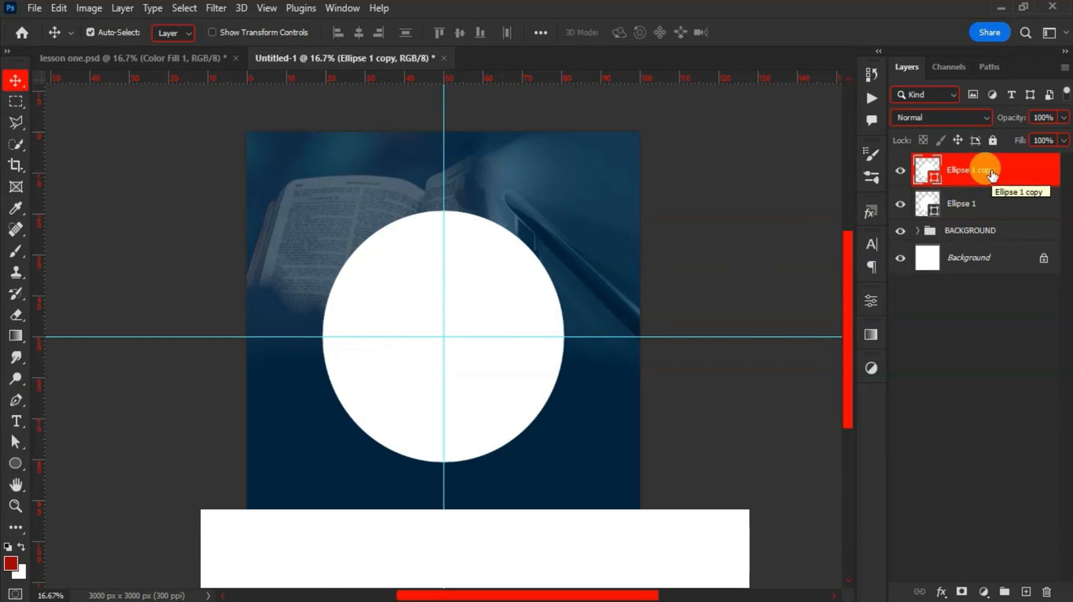
key(ctrl)
key(ctrl+t)
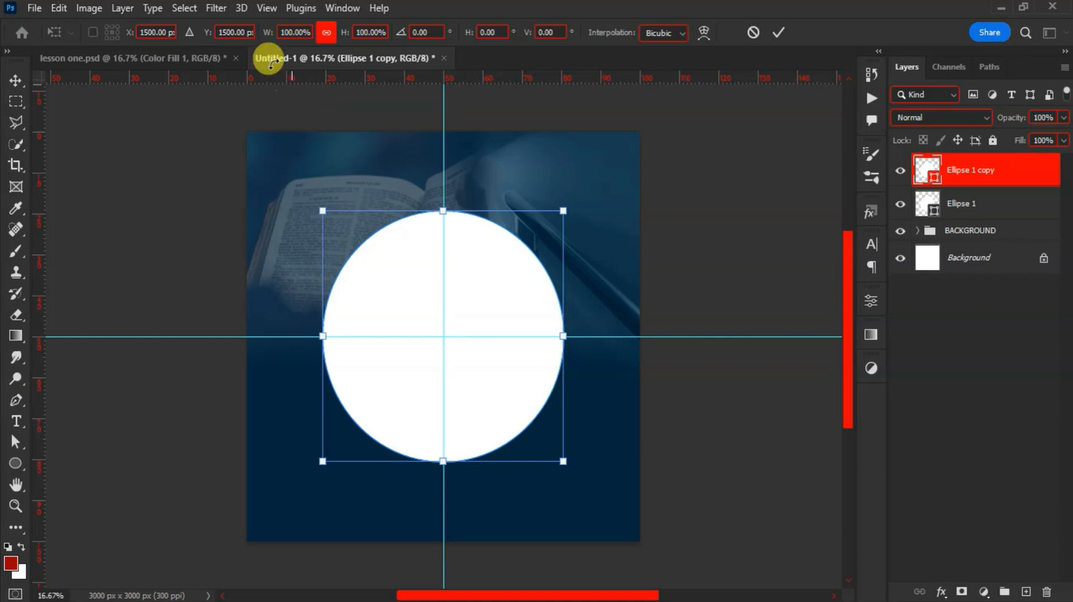
drag(270, 34, 253, 41)
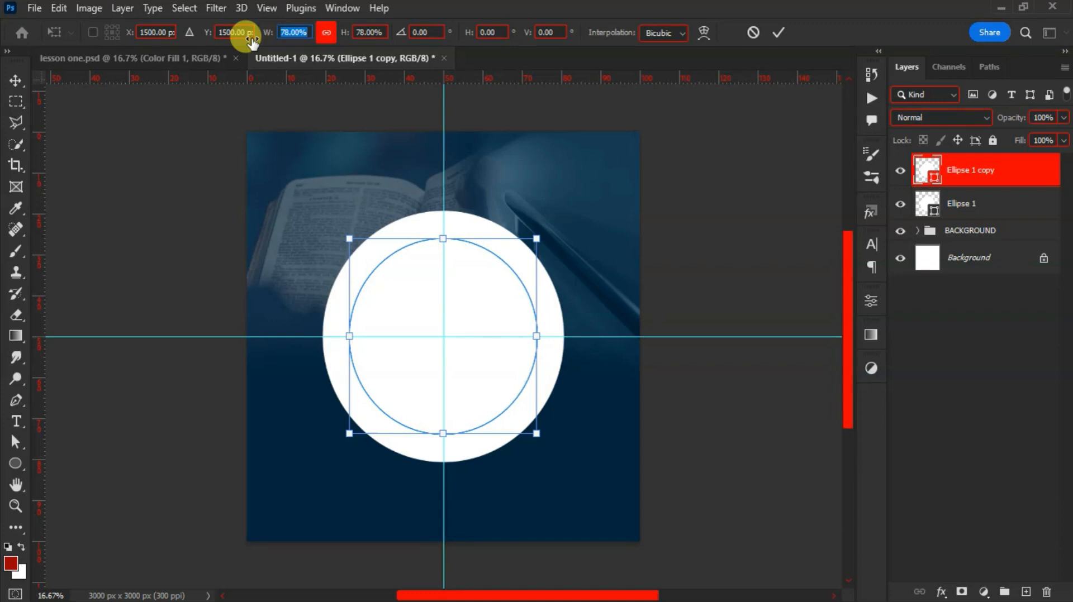
drag(252, 41, 253, 42)
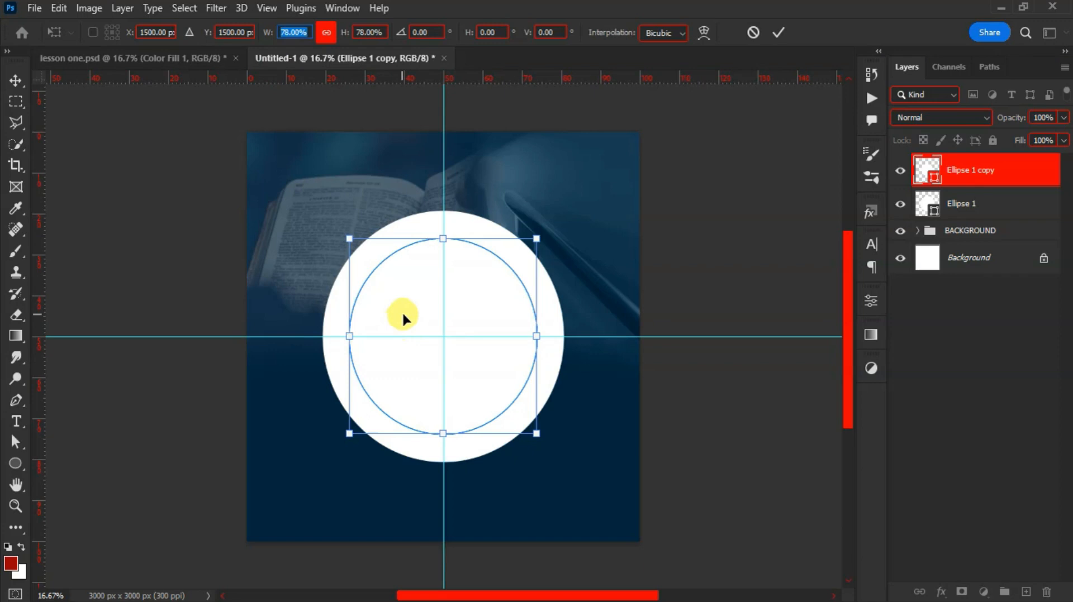
key(Return)
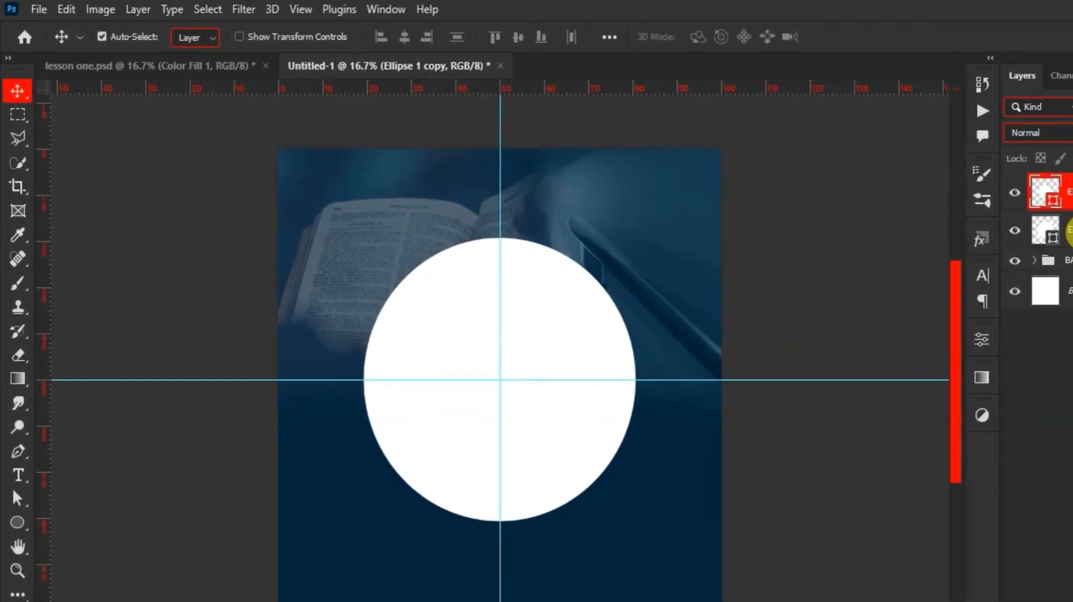
Select both circle layers and apply Subtract Front Shape to form one white ring
click(1071, 230)
shift+click(1070, 192)
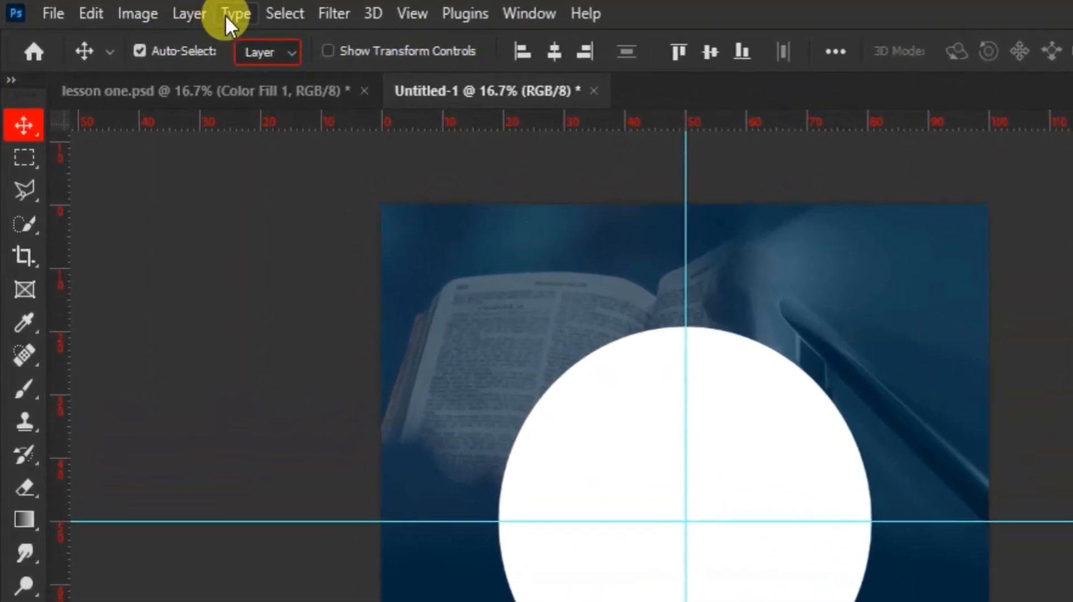
click(189, 14)
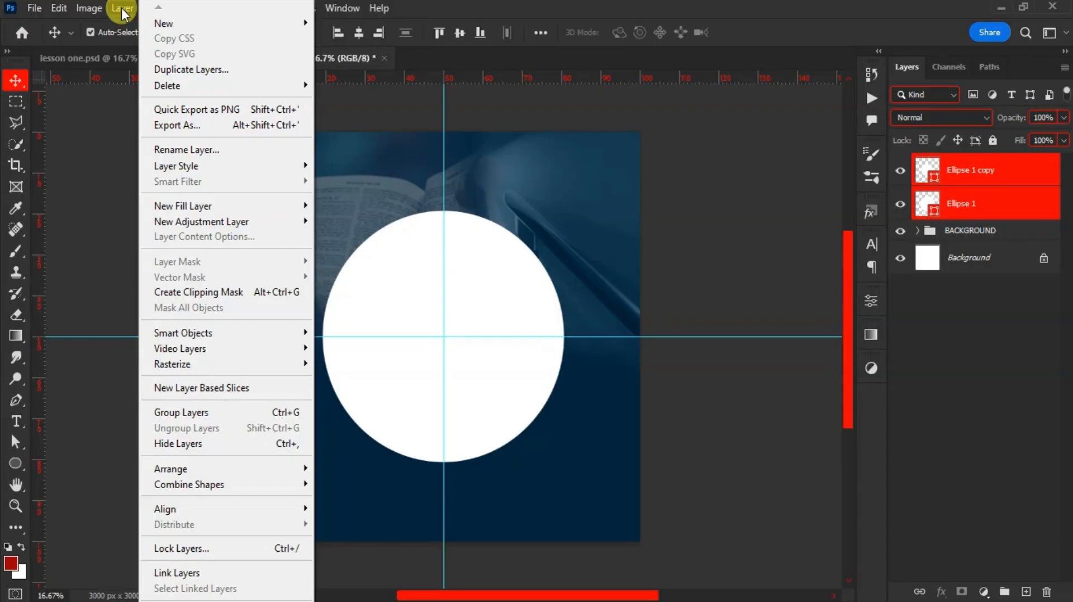
mouse_move(265, 490)
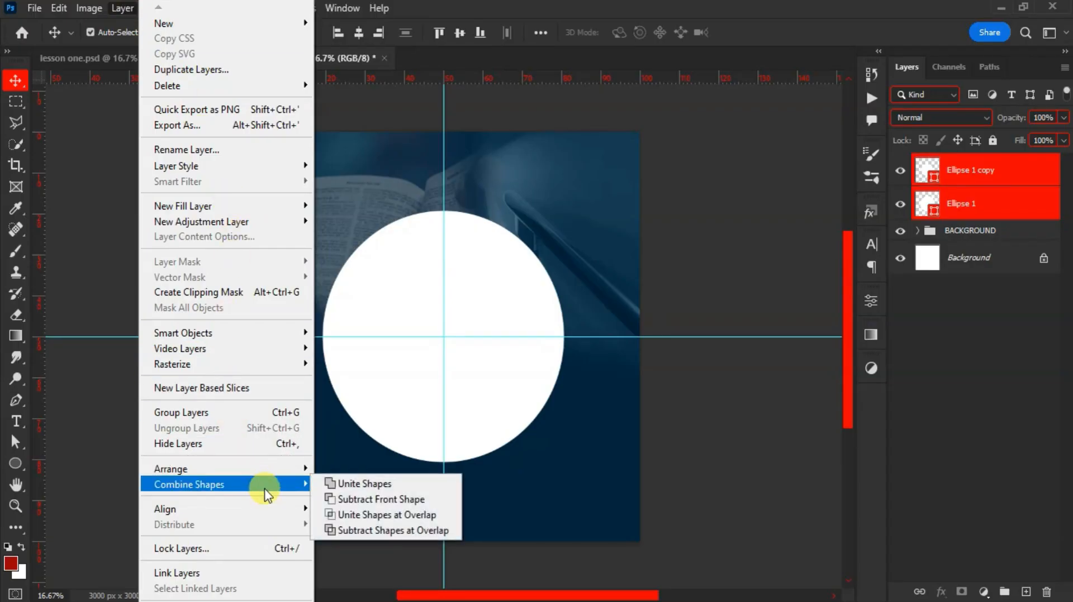
click(341, 500)
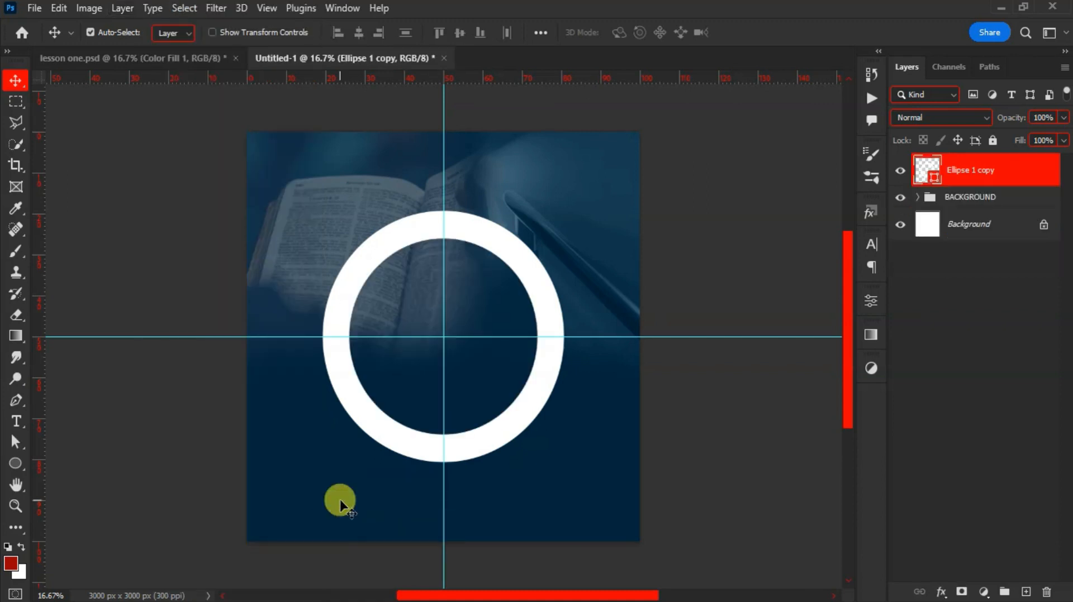
right_click(14, 465)
click(80, 481)
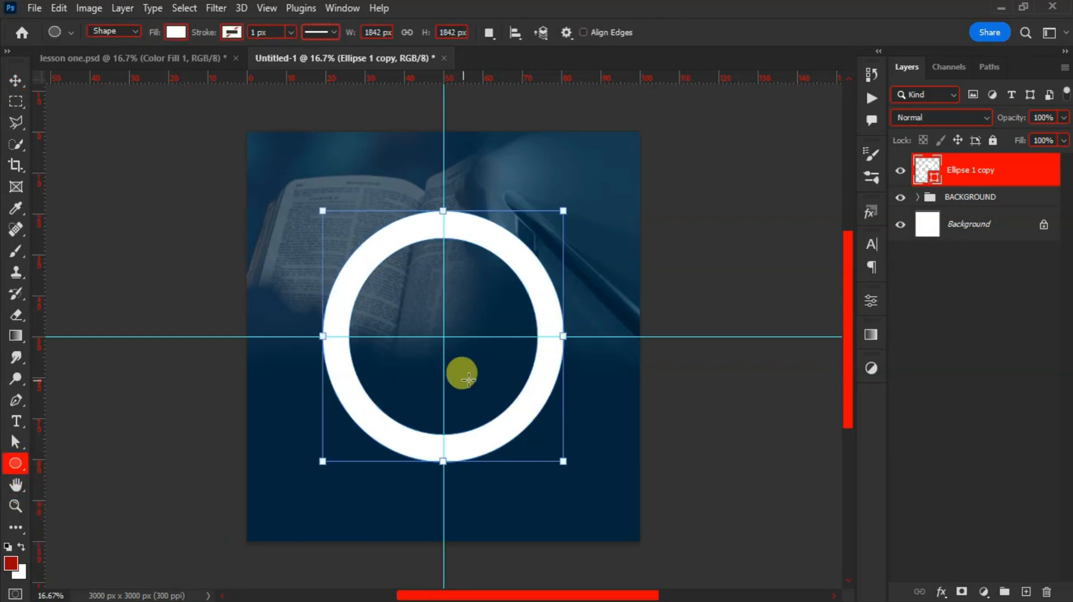
Draw a 1230 px circle on a new layer, centred on the guides, with no fill
click(1026, 592)
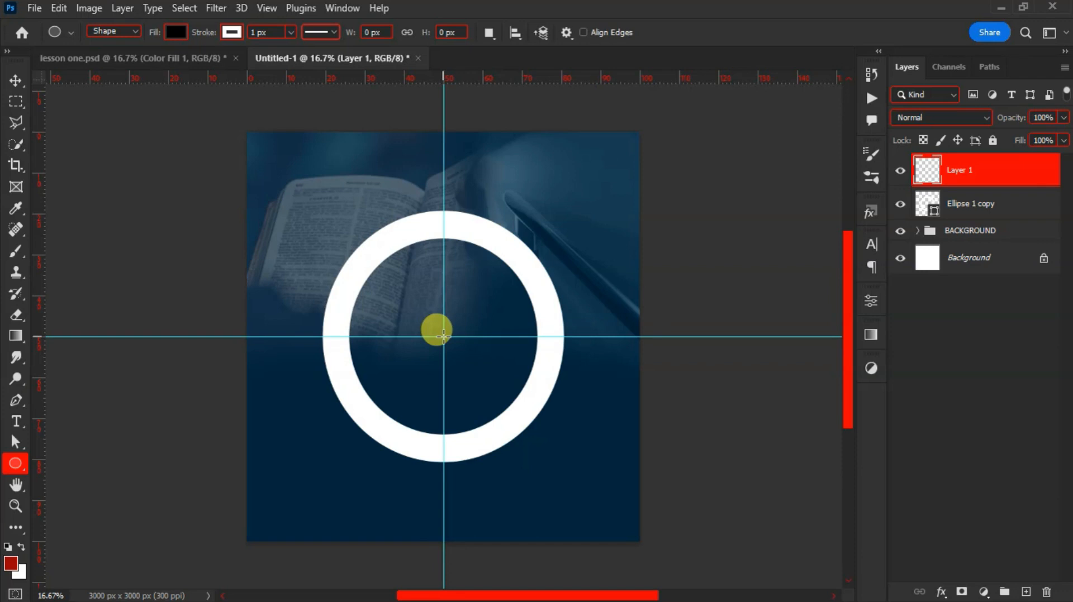
drag(443, 336, 524, 453)
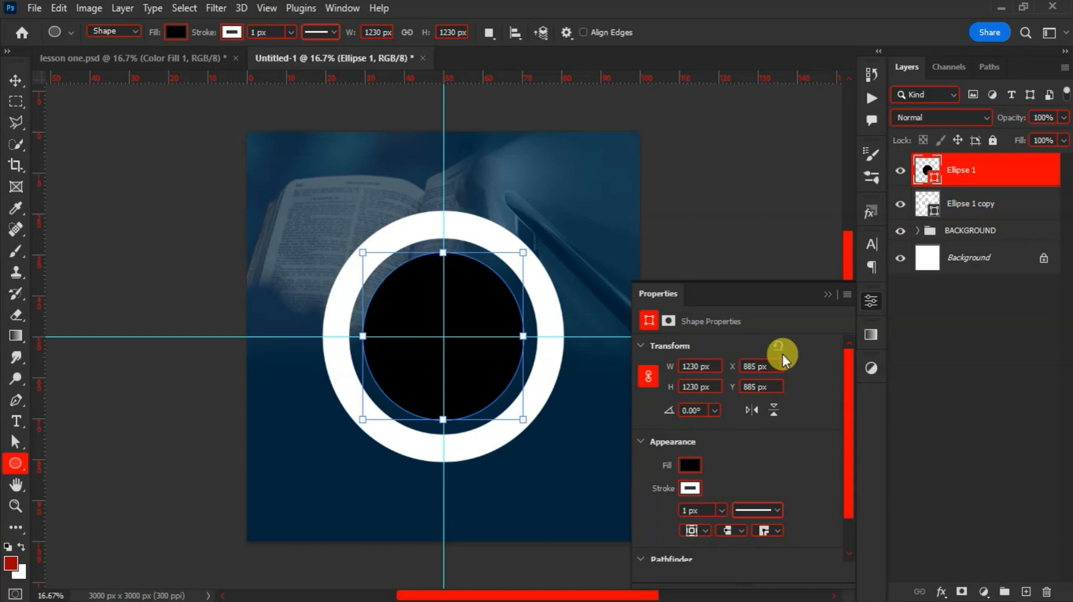
click(688, 462)
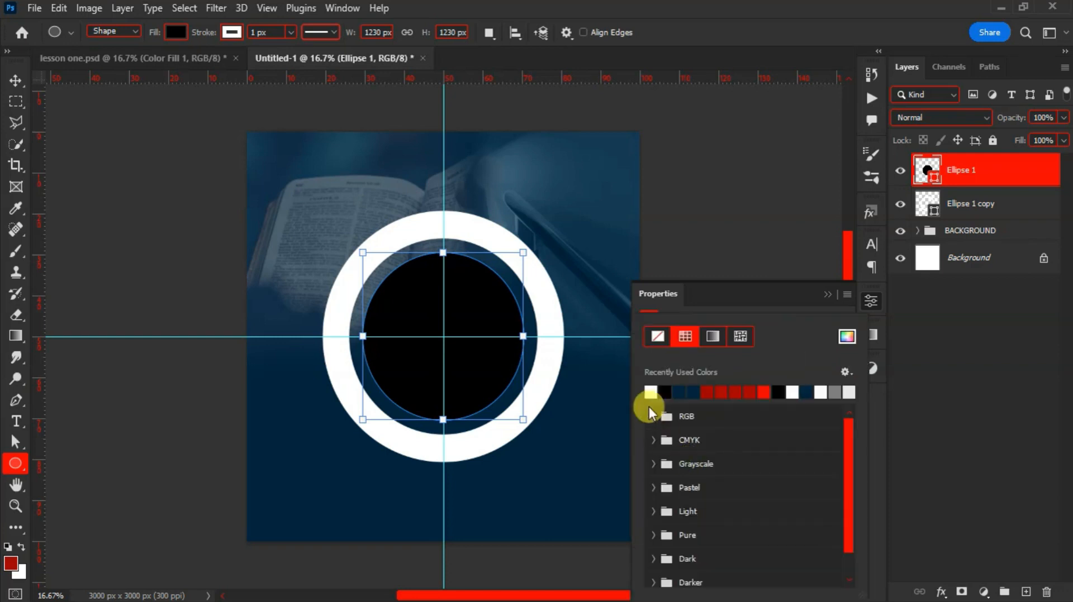
click(656, 337)
click(738, 300)
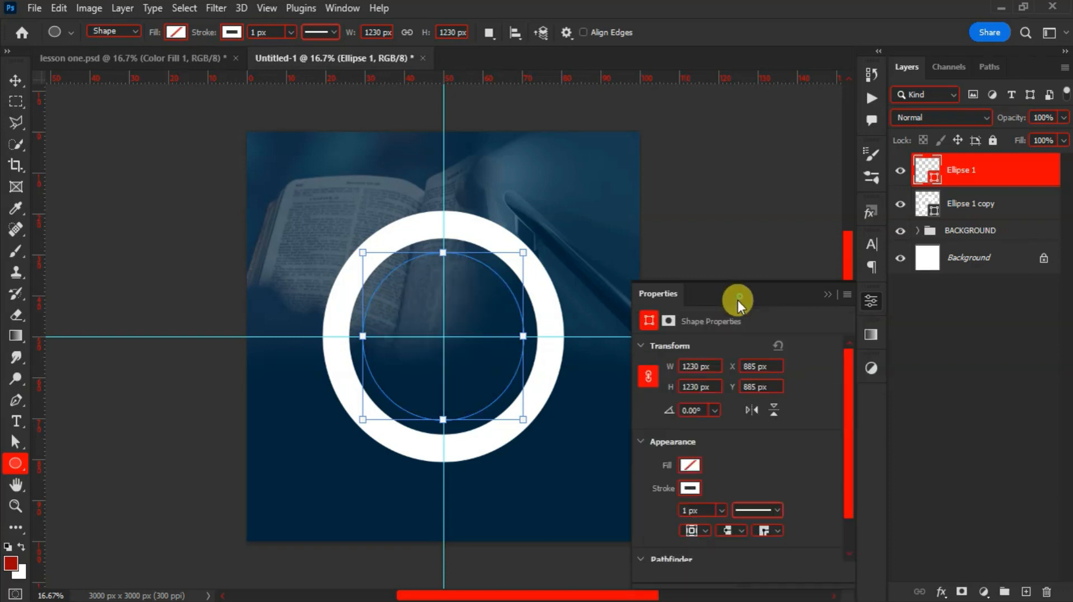
Give the inner circle a golden ffba00 outline, setting the width to 10 px then about 15.6 px
click(688, 489)
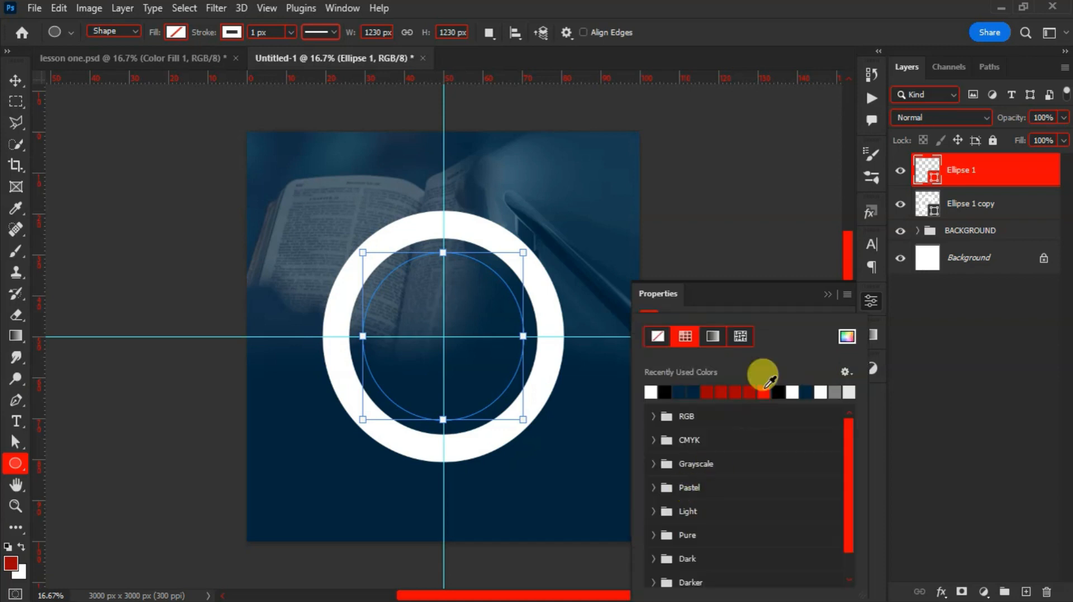
click(845, 336)
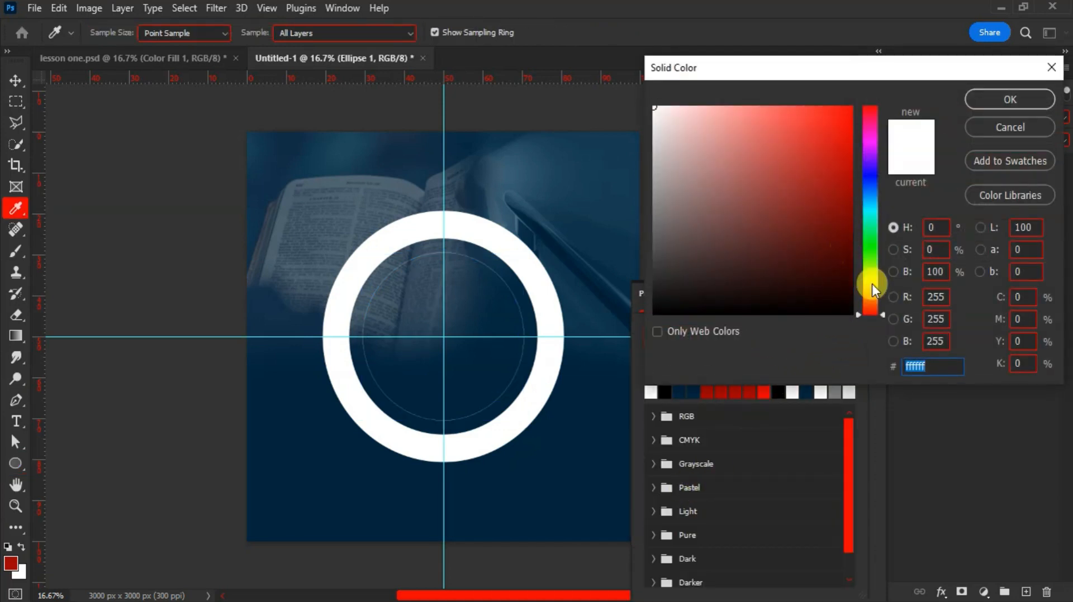
click(873, 287)
drag(819, 198, 853, 98)
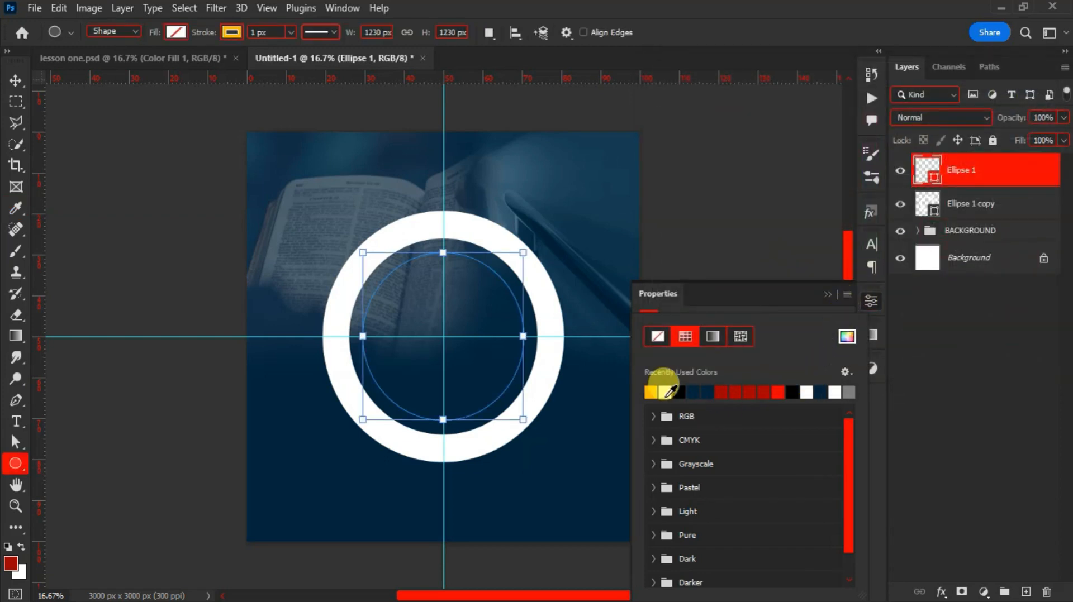
click(785, 306)
drag(690, 511, 673, 511)
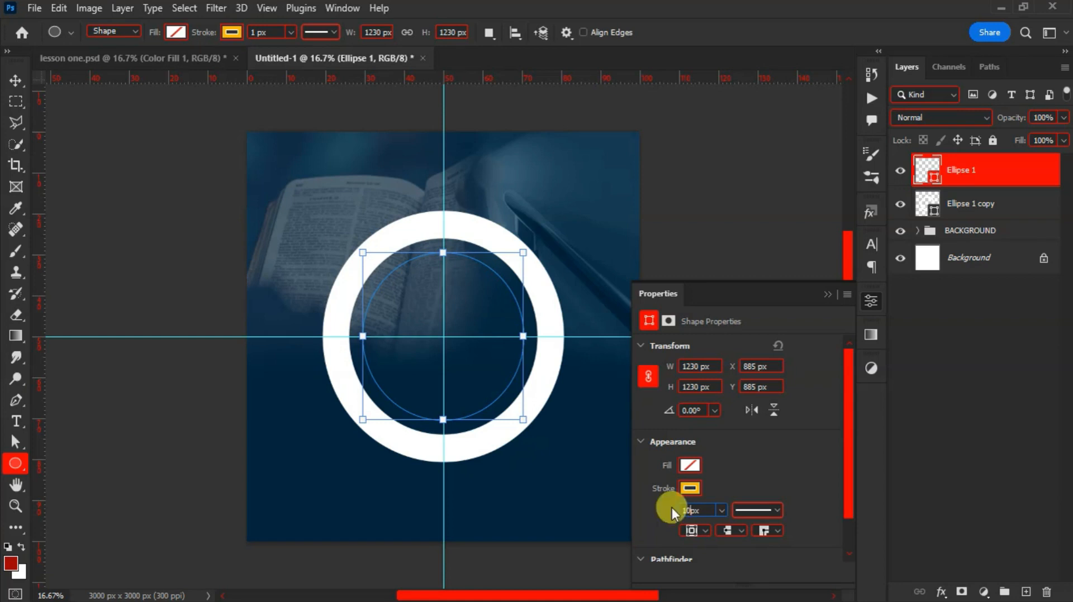
text(10)
key(Return)
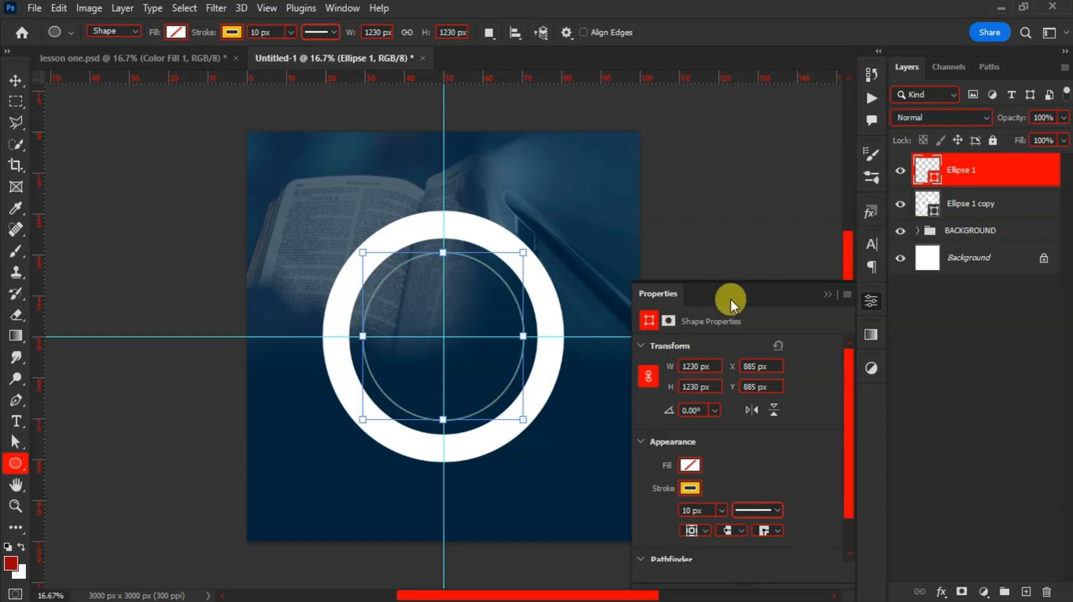
click(721, 510)
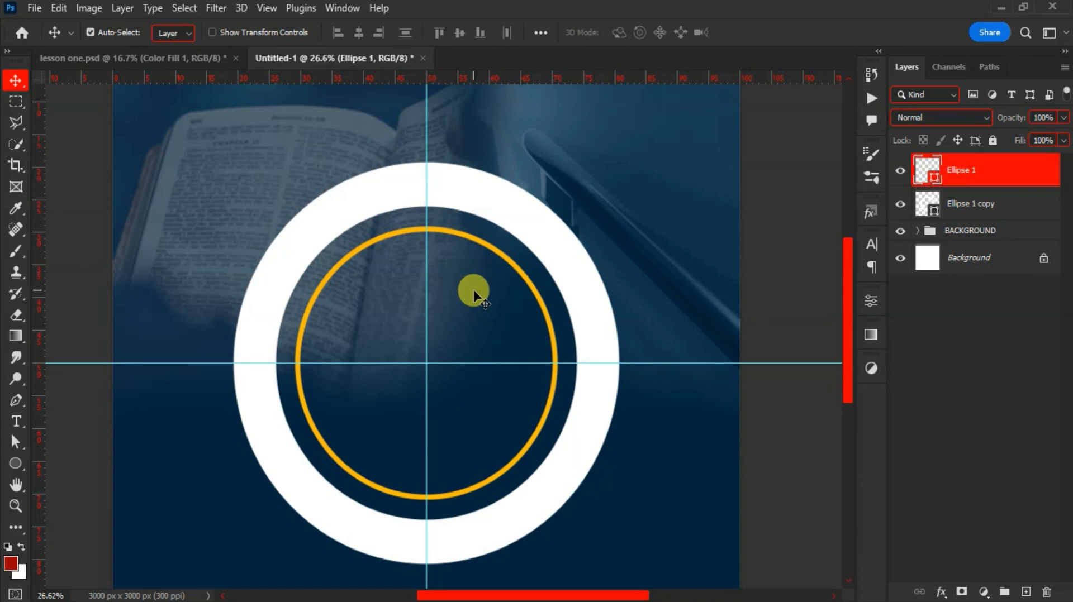
scroll(474, 292, down, 3)
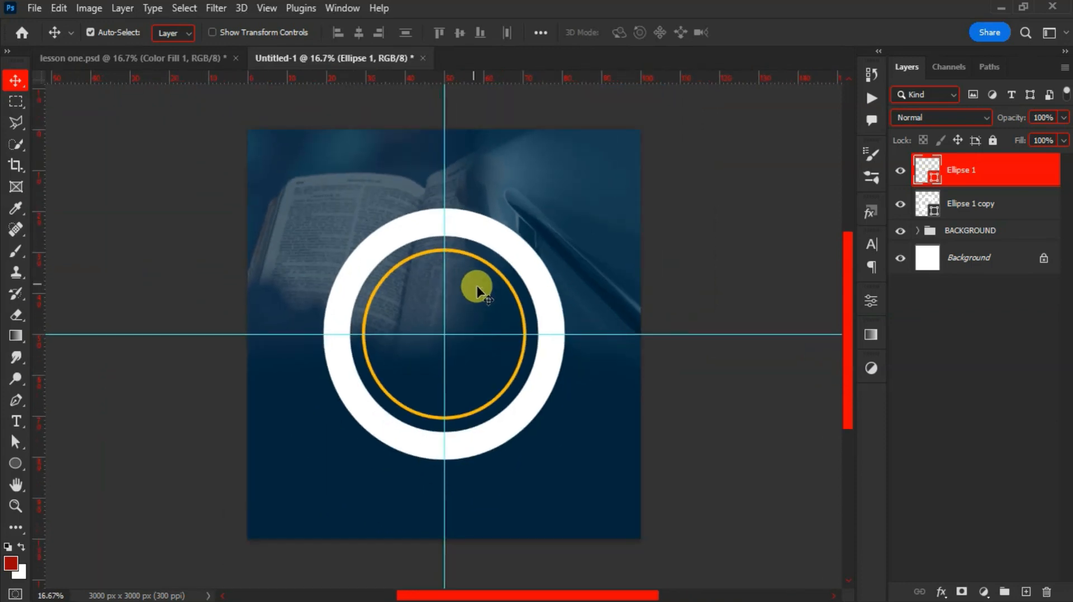
Shift both rings to the flyer's left edge and merge them into one smart object
shift+click(975, 213)
drag(531, 292, 468, 303)
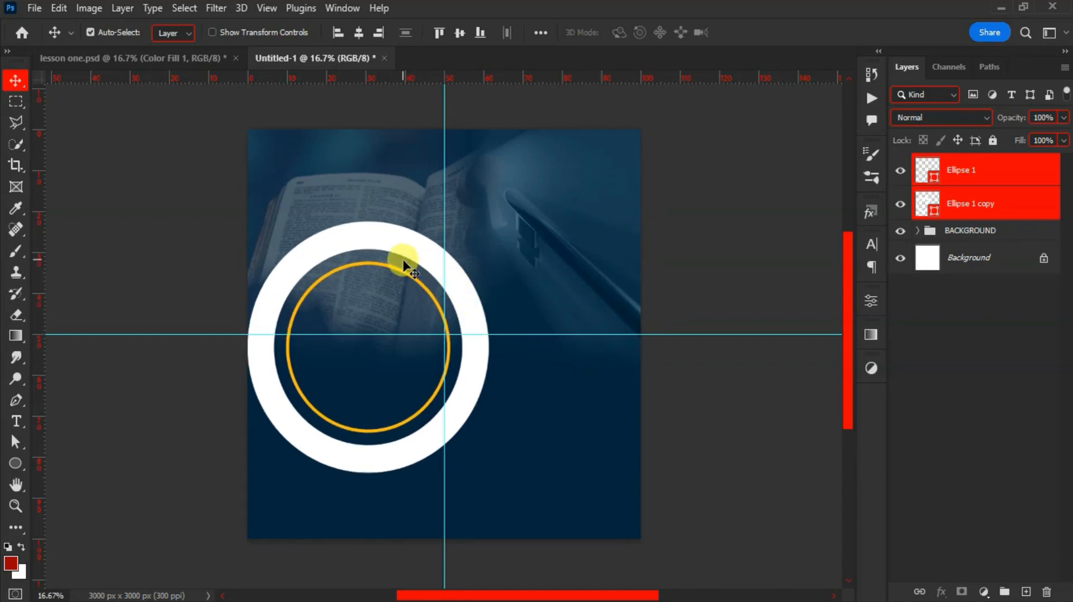
drag(402, 256, 400, 266)
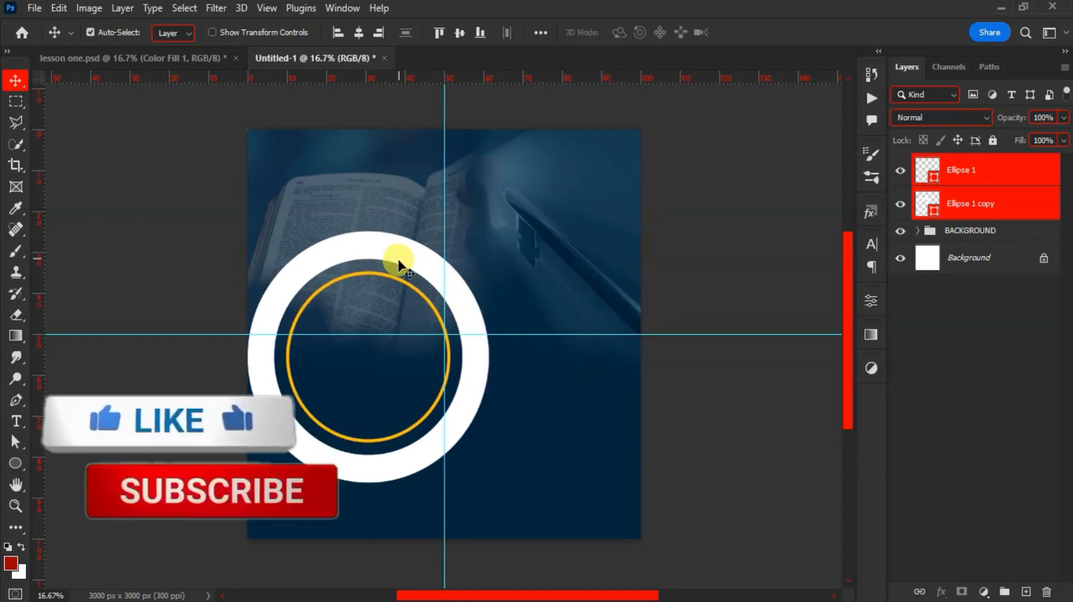
right_click(981, 177)
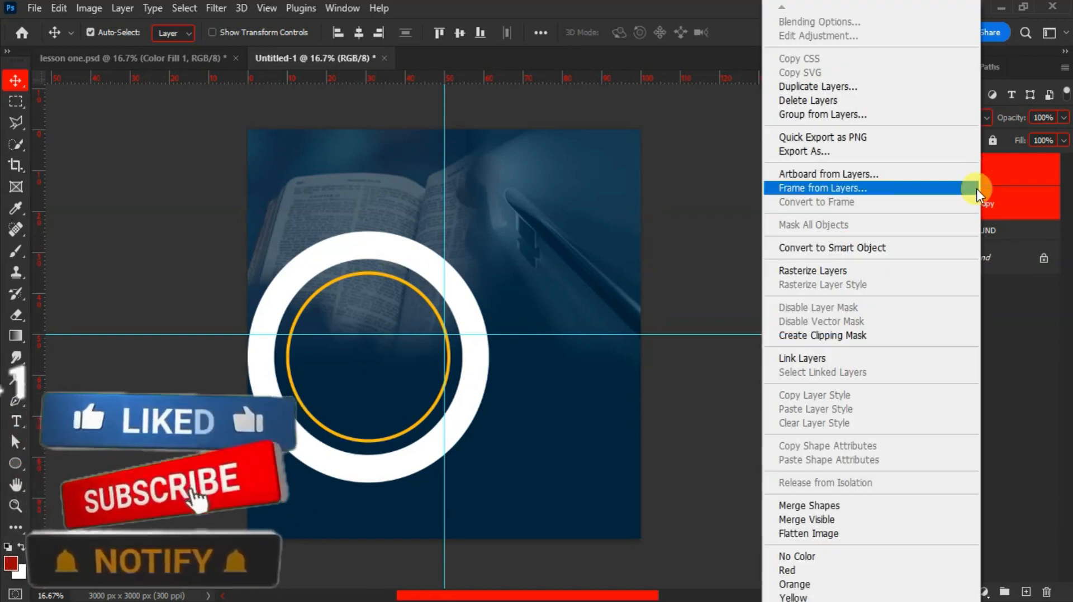
click(841, 242)
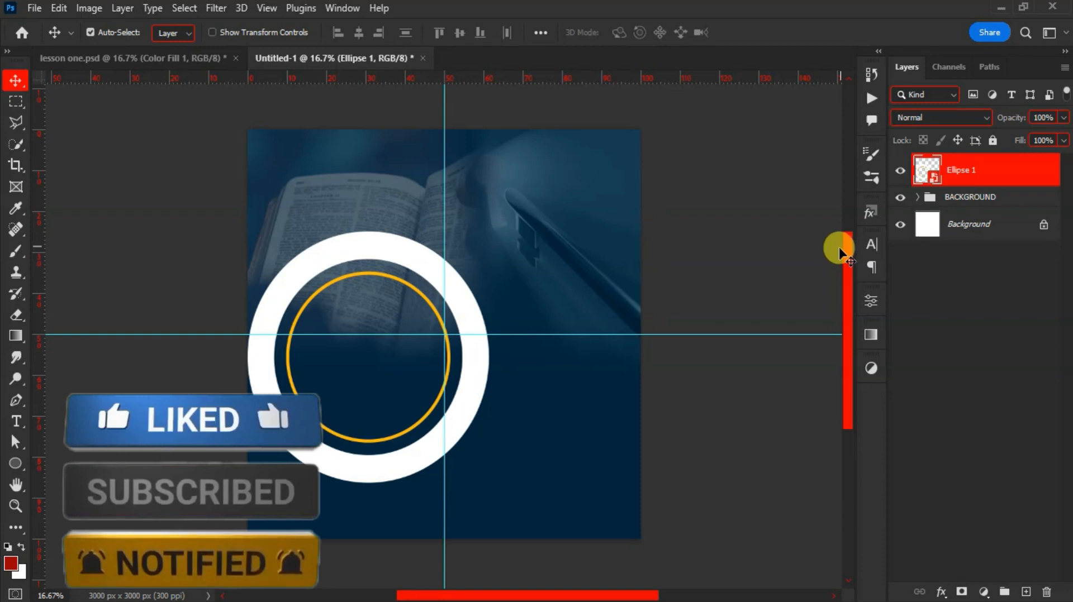
mouse_move(397, 276)
mouse_down()
mouse_move(399, 246)
mouse_move(391, 264)
mouse_move(400, 261)
mouse_up()
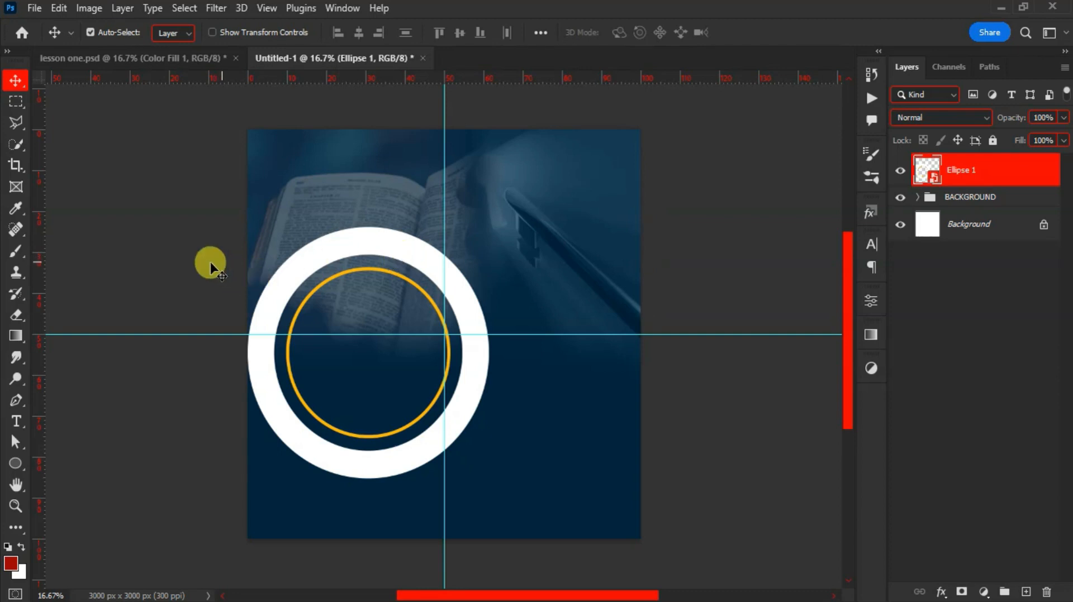
Draw a pentagon-shaped Polygonal Lasso selection over the top of the rings
key(l)
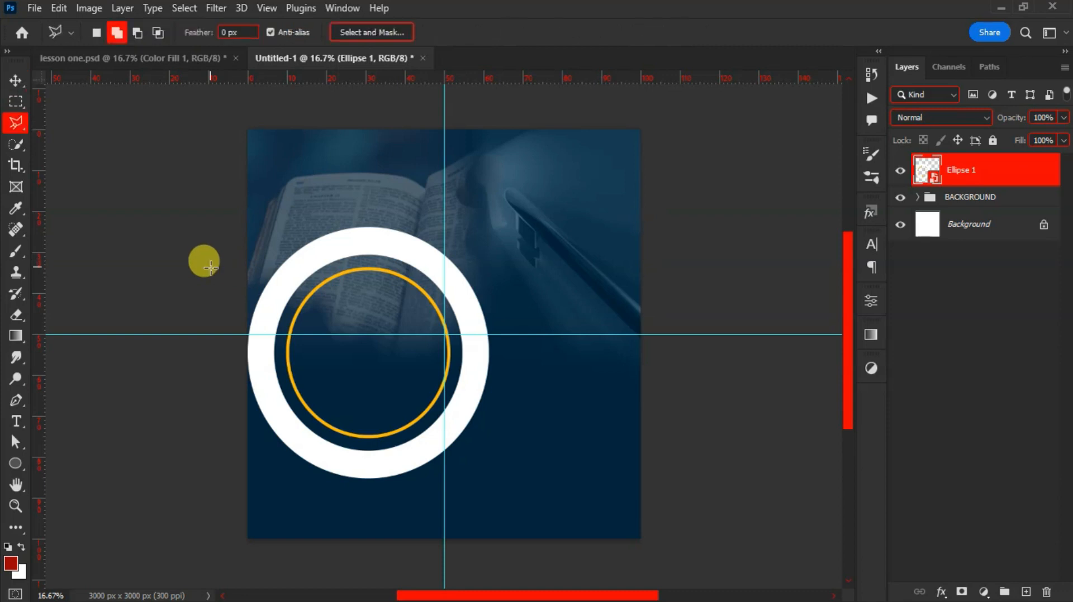
click(289, 246)
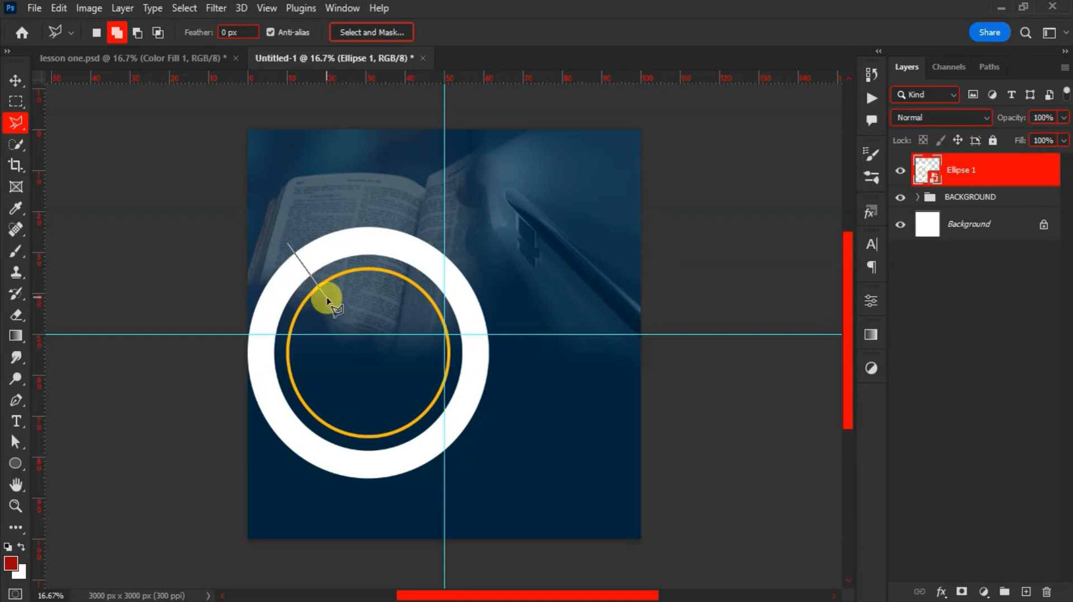
click(323, 294)
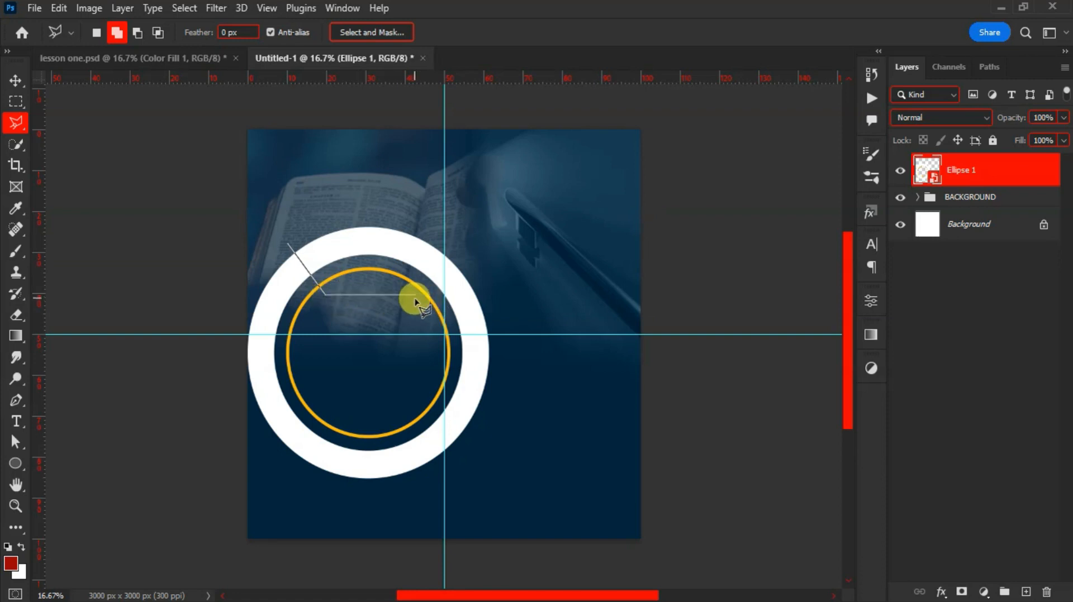
click(416, 293)
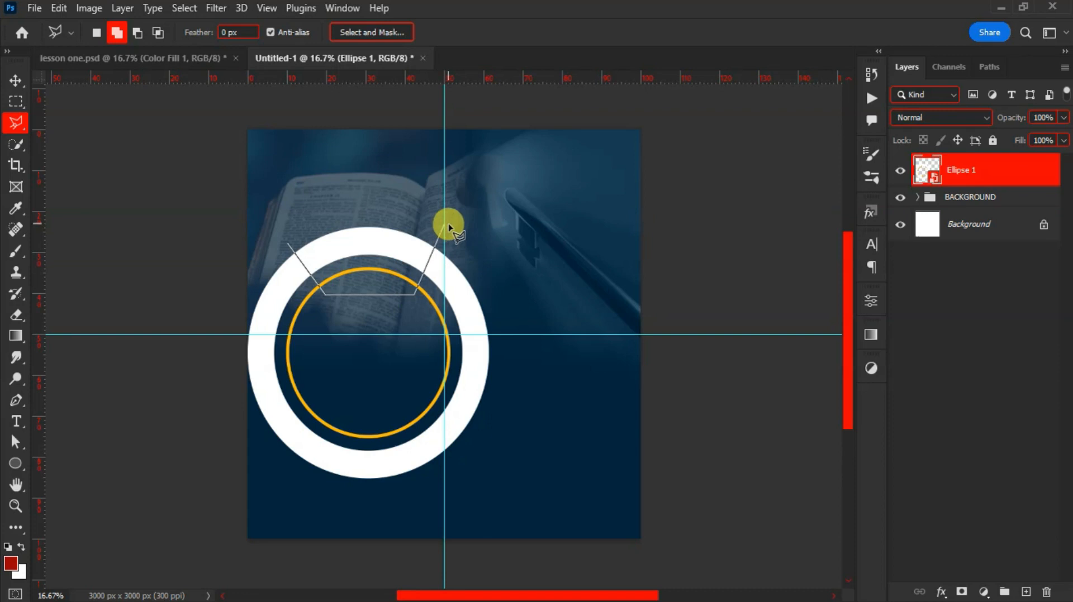
click(445, 223)
click(343, 165)
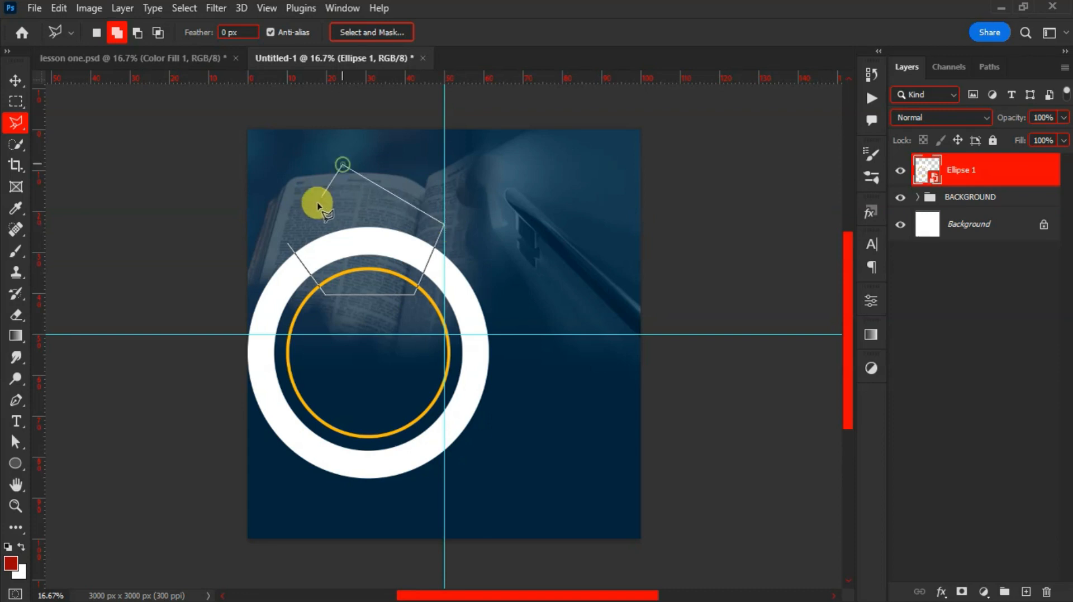
double_click(286, 245)
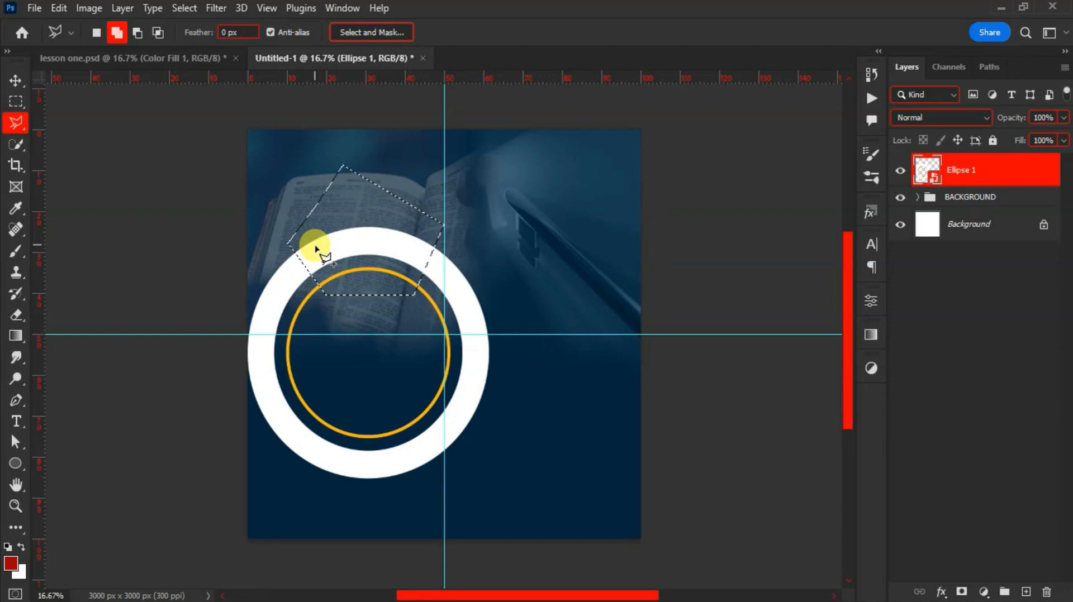
Rasterize Ellipse 1 and delete the selected top wedge of both rings, then deselect
key(Delete)
click(505, 238)
right_click(961, 180)
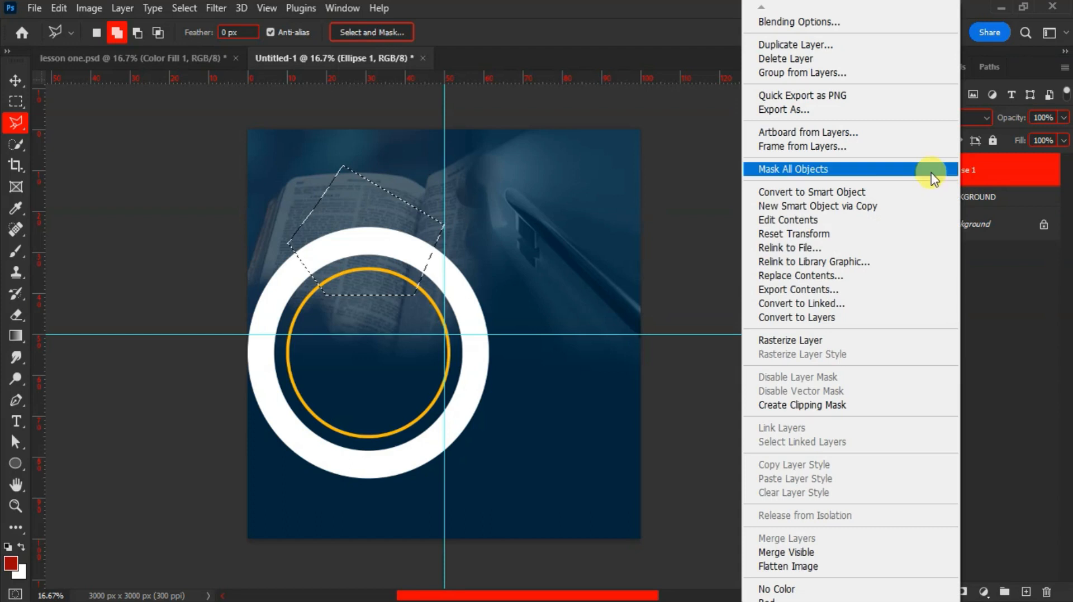
click(813, 337)
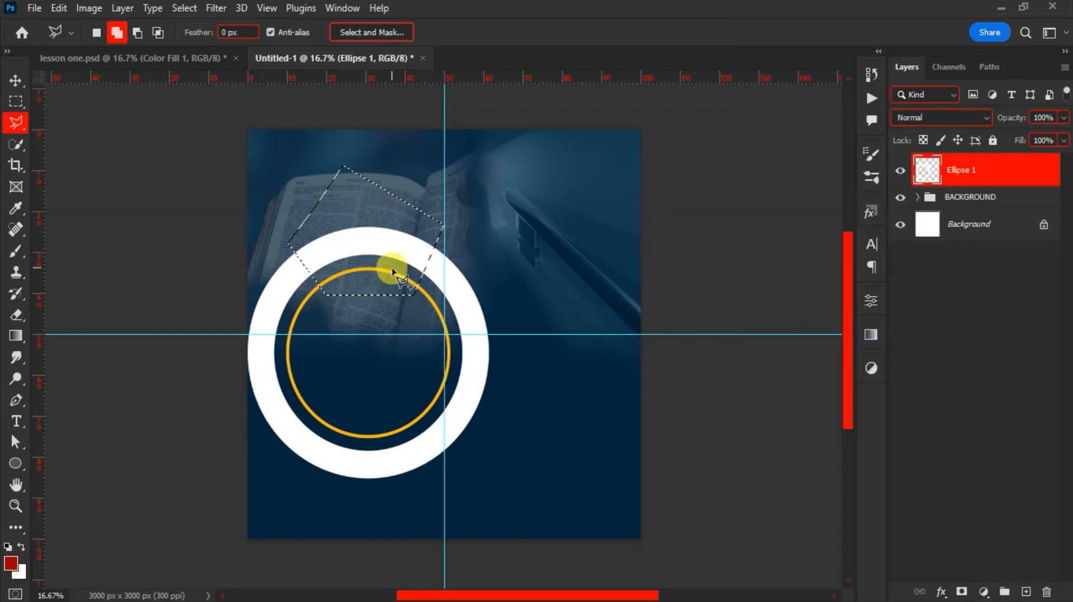
key(Delete)
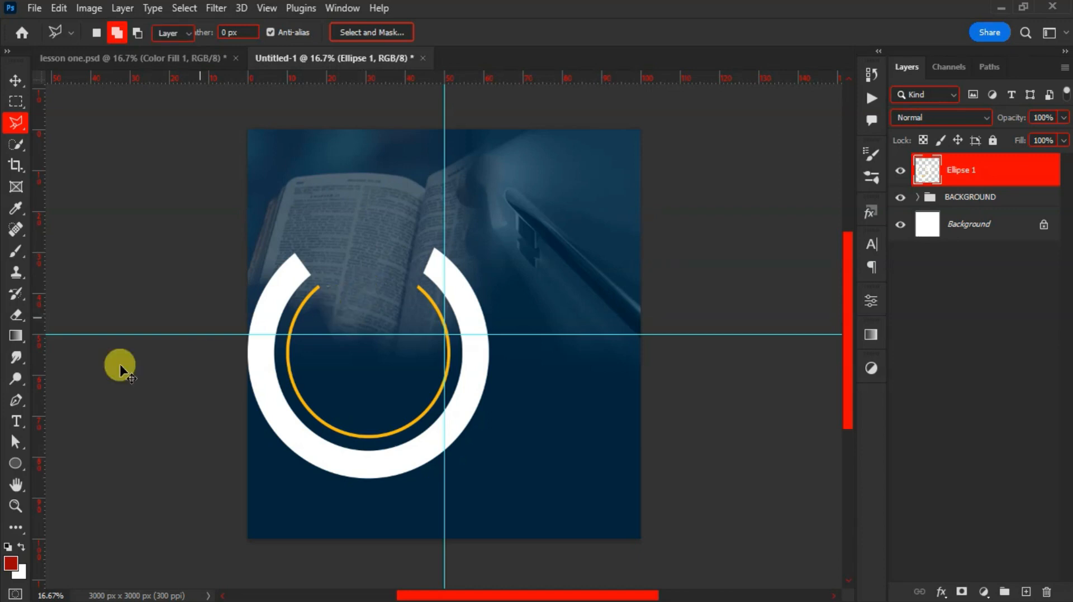
key(v)
right_click(19, 463)
click(45, 459)
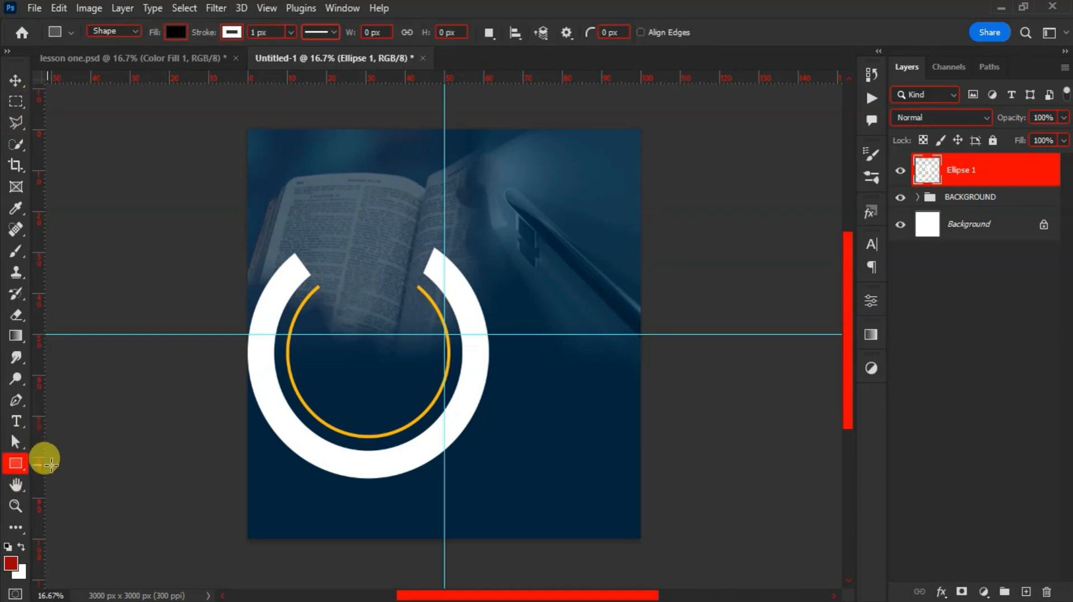
Draw a 764 × 145 px rectangle bridging the gap above the orange circle
right_click(17, 465)
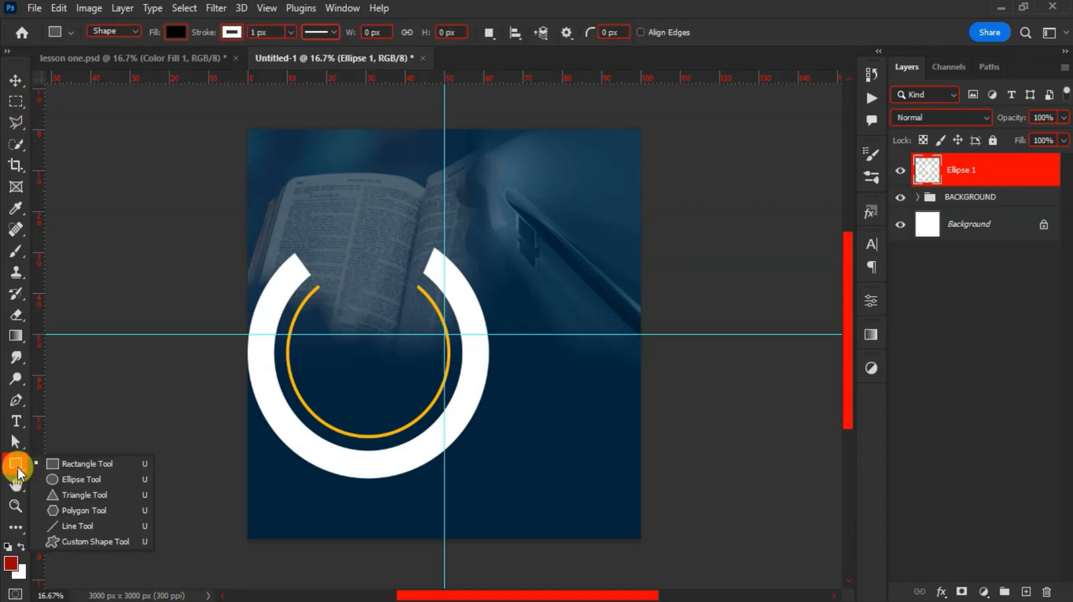
click(67, 464)
scroll(320, 270, up, 5)
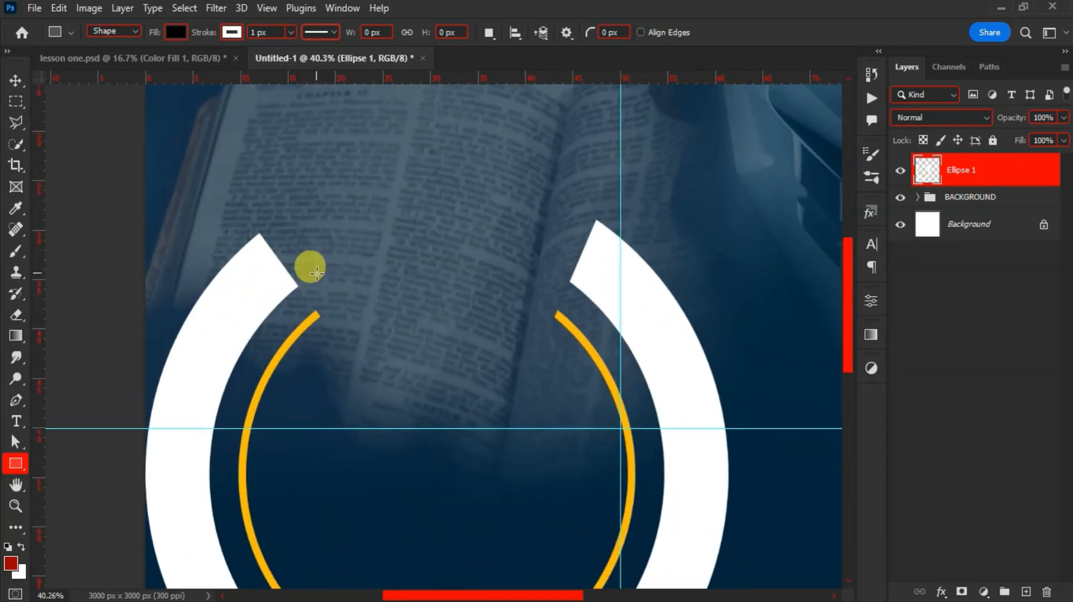
drag(317, 271, 558, 317)
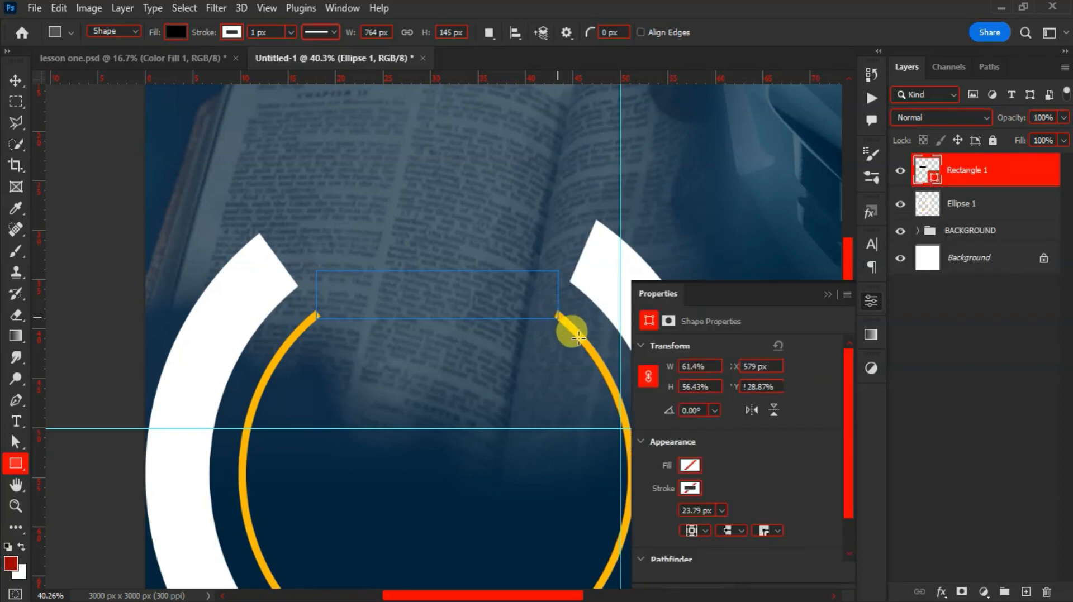
Give the rectangle a yellow fill and no stroke
click(688, 464)
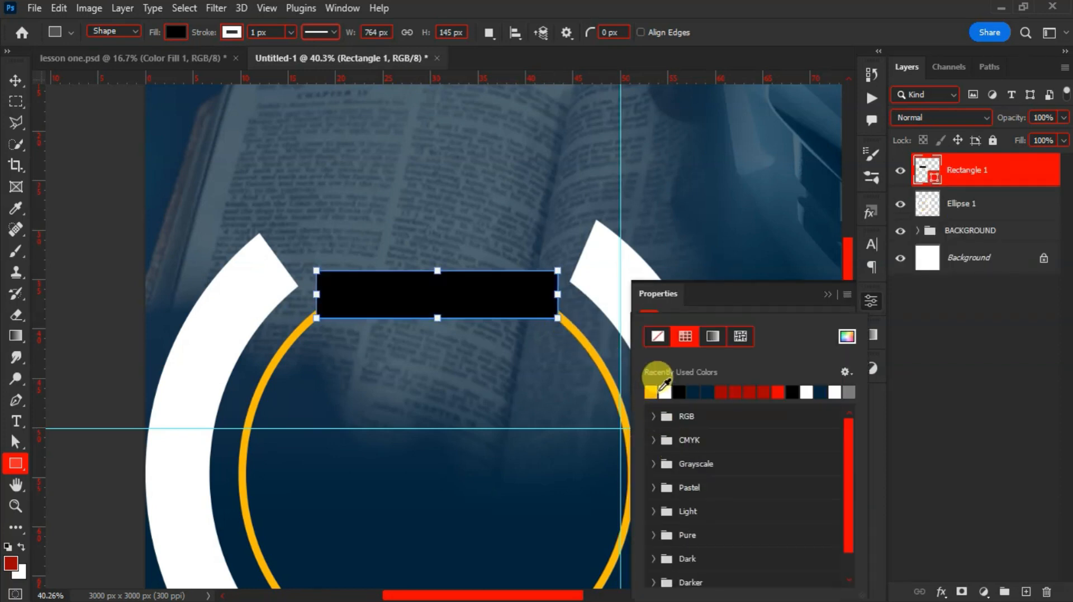
click(650, 392)
click(713, 290)
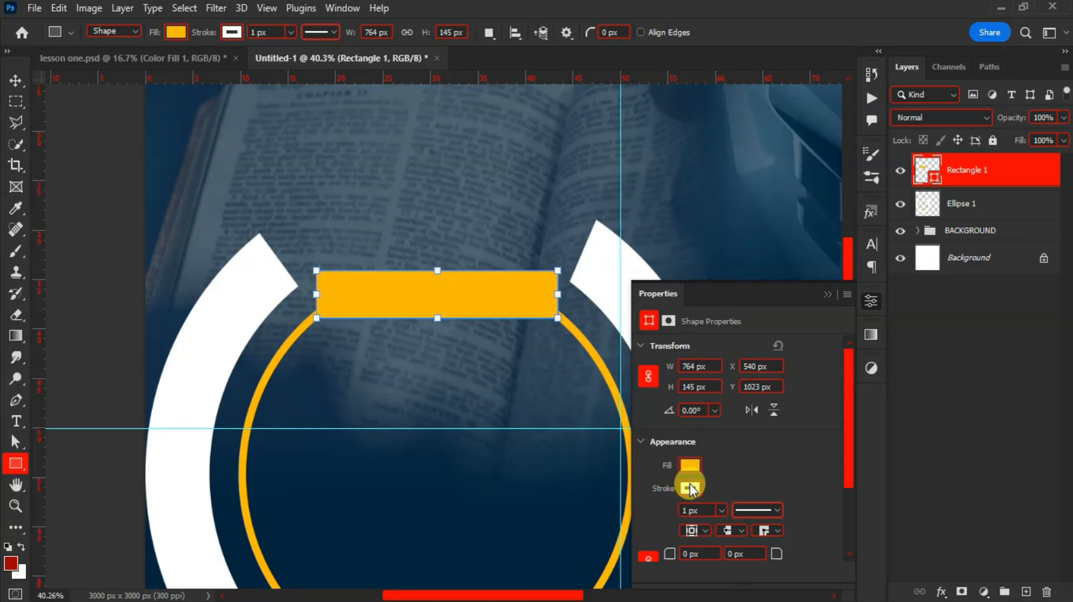
click(691, 489)
click(657, 338)
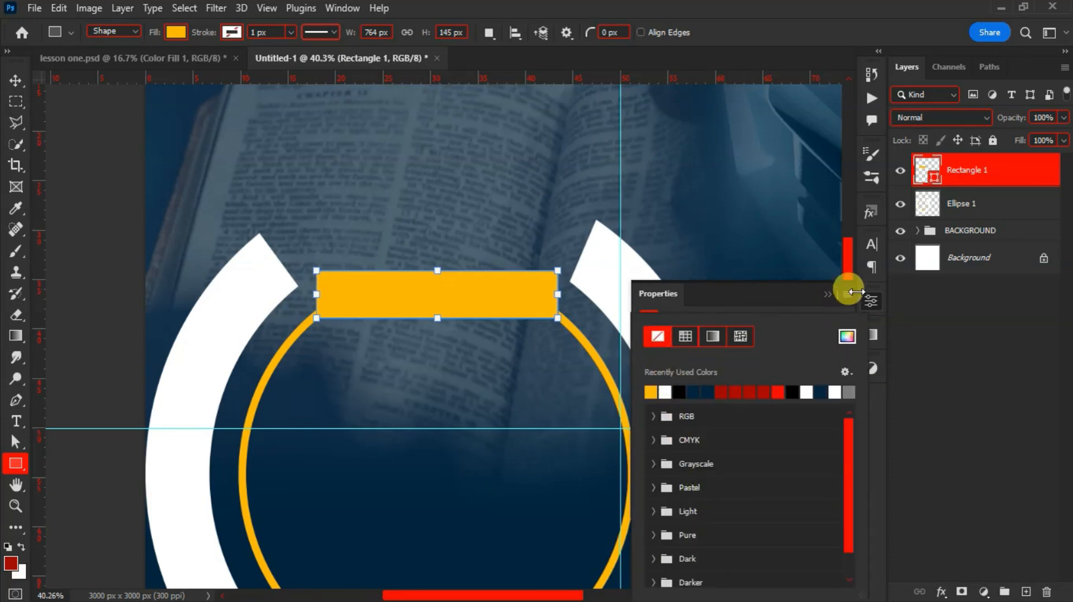
click(827, 293)
key(v)
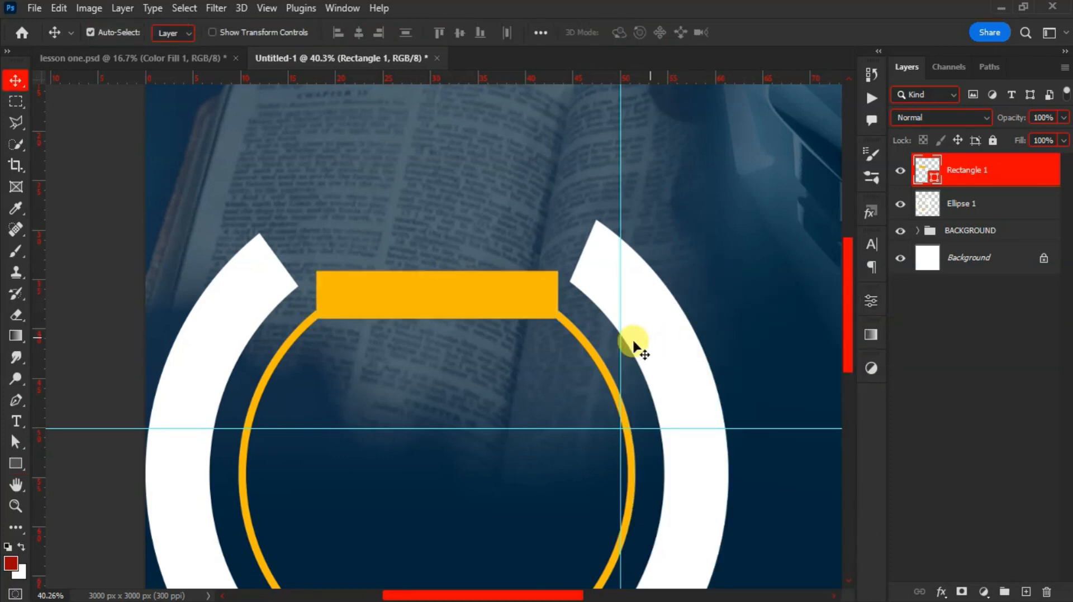
scroll(520, 360, down, 3)
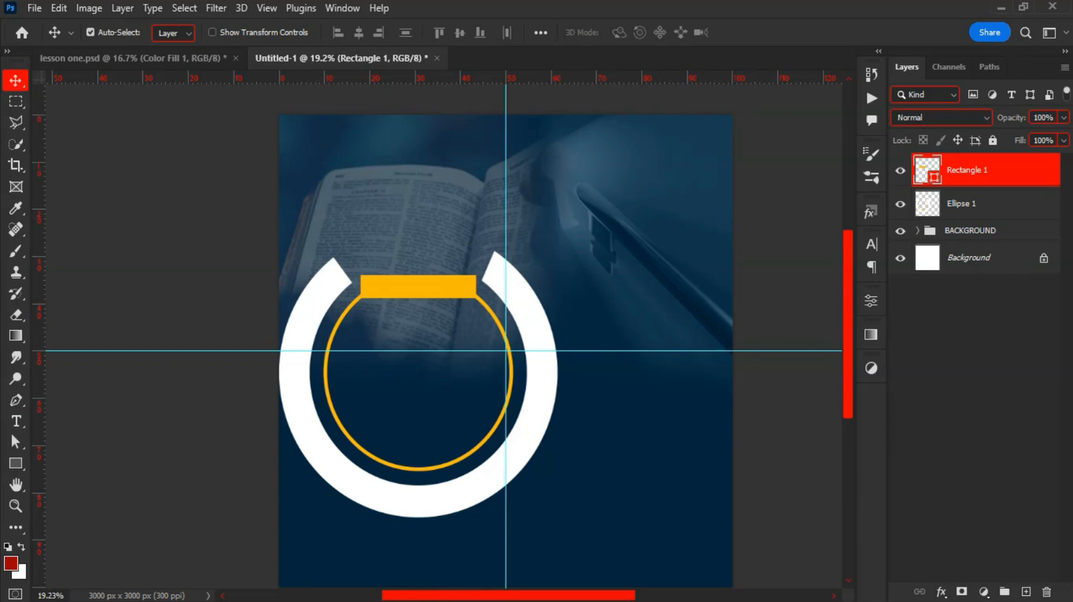
key(alt+Tab)
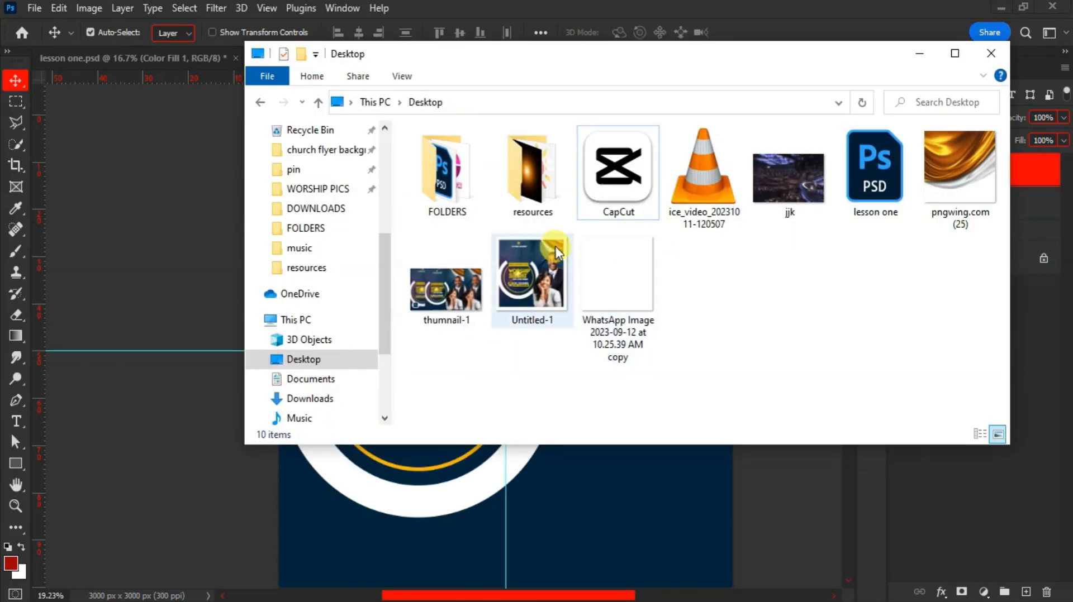
Drag the woman's portrait from the resources folder onto the flyer and scale it to about 80%
double_click(530, 170)
click(872, 168)
drag(864, 218, 555, 418)
drag(286, 113, 349, 189)
drag(472, 294, 444, 267)
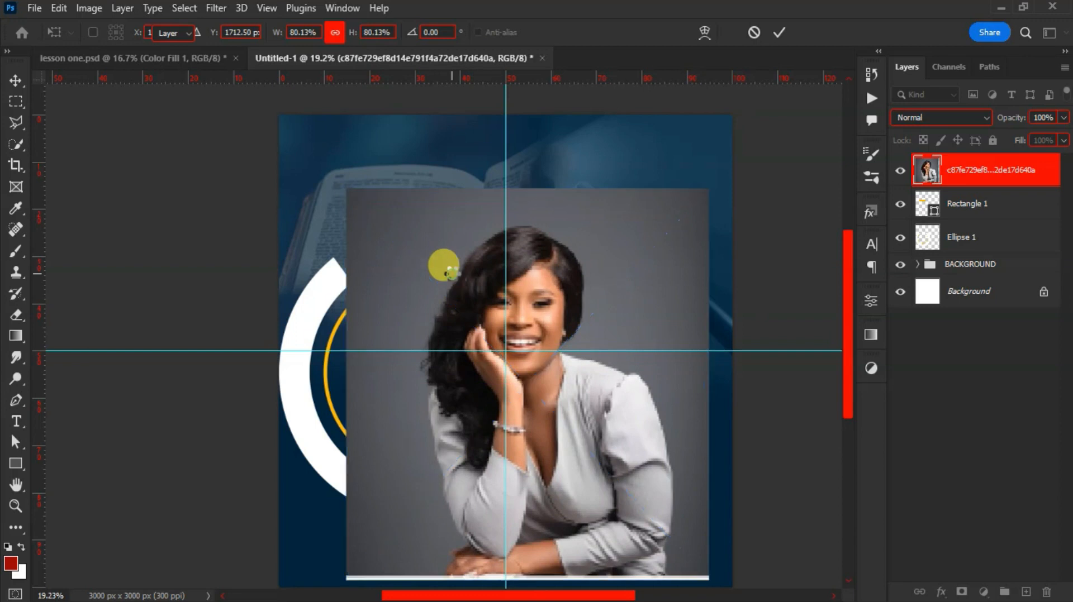
Commit and rasterize the portrait, remove its grey background, and shift it right about 65 px
key(Return)
right_click(983, 175)
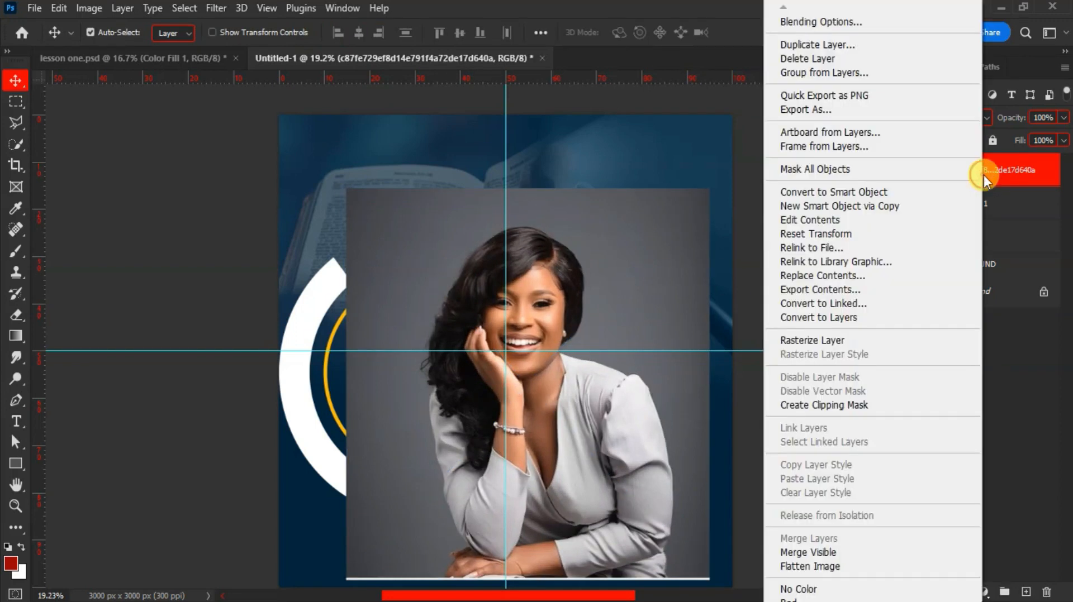
click(814, 341)
click(870, 302)
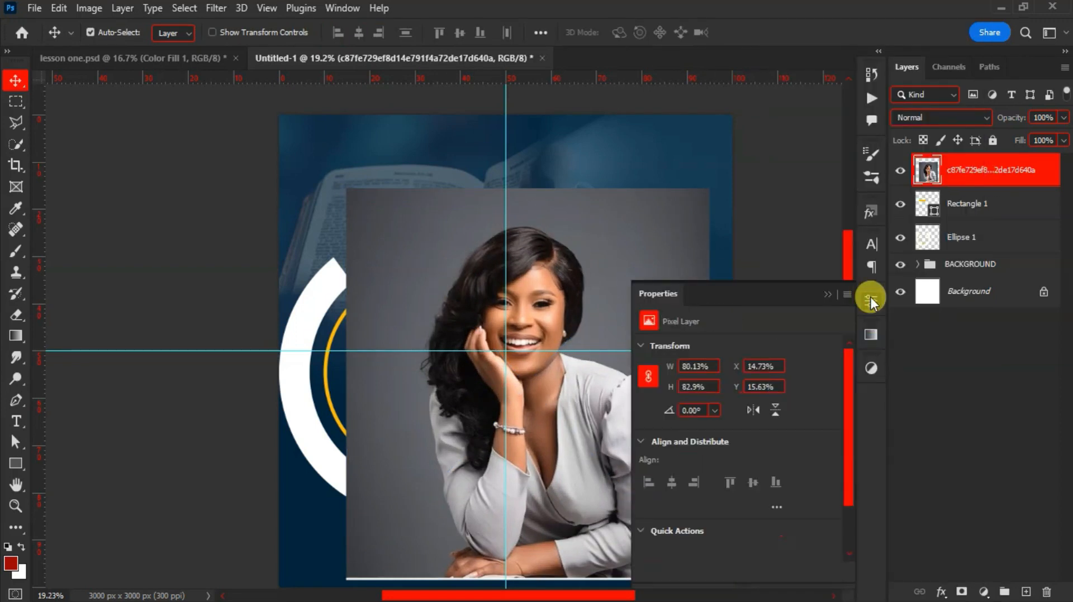
scroll(715, 422, down, 3)
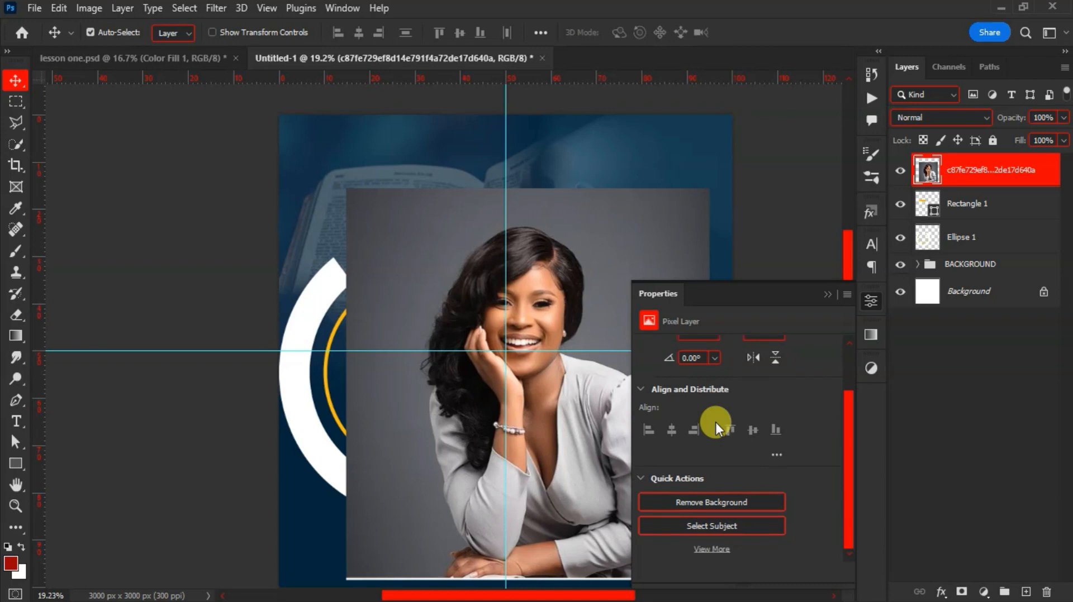
click(713, 493)
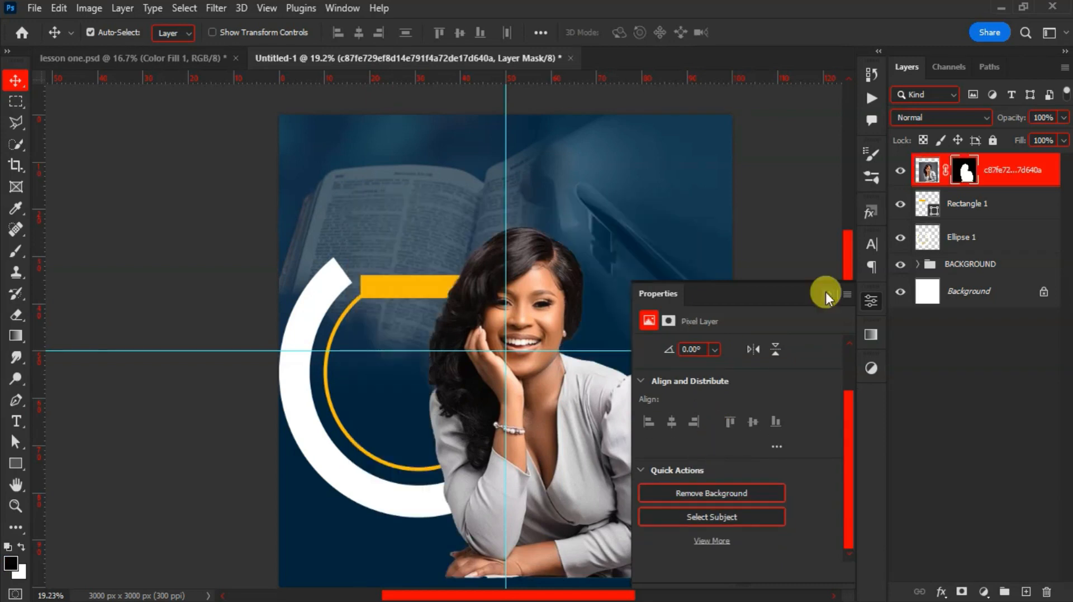
click(827, 293)
drag(541, 335, 577, 335)
Convert the woman's photo to a smart object, rasterize it again, and move it right and down
right_click(993, 178)
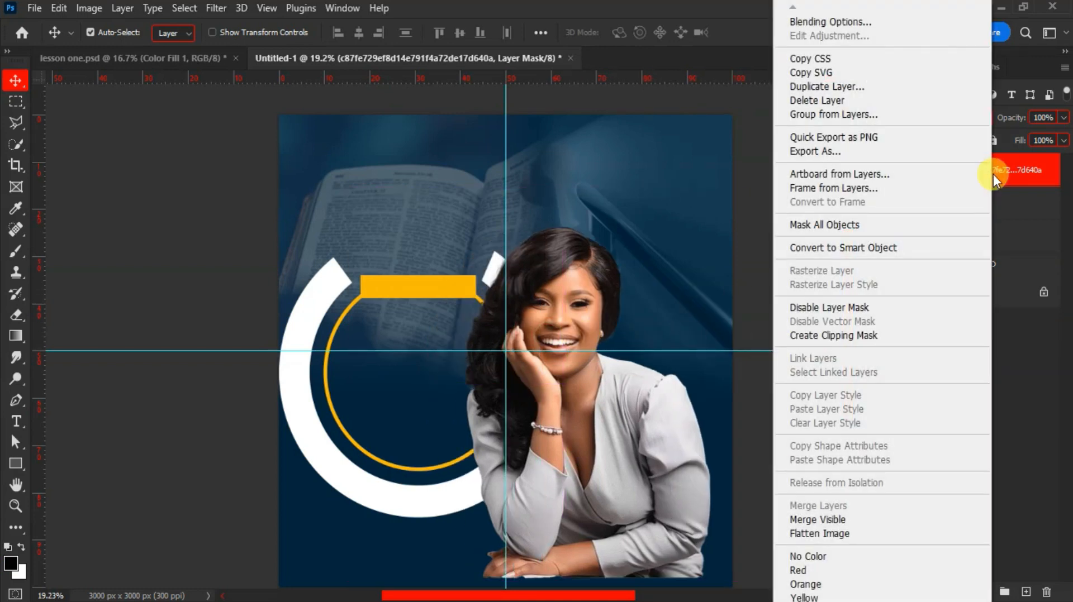
click(878, 245)
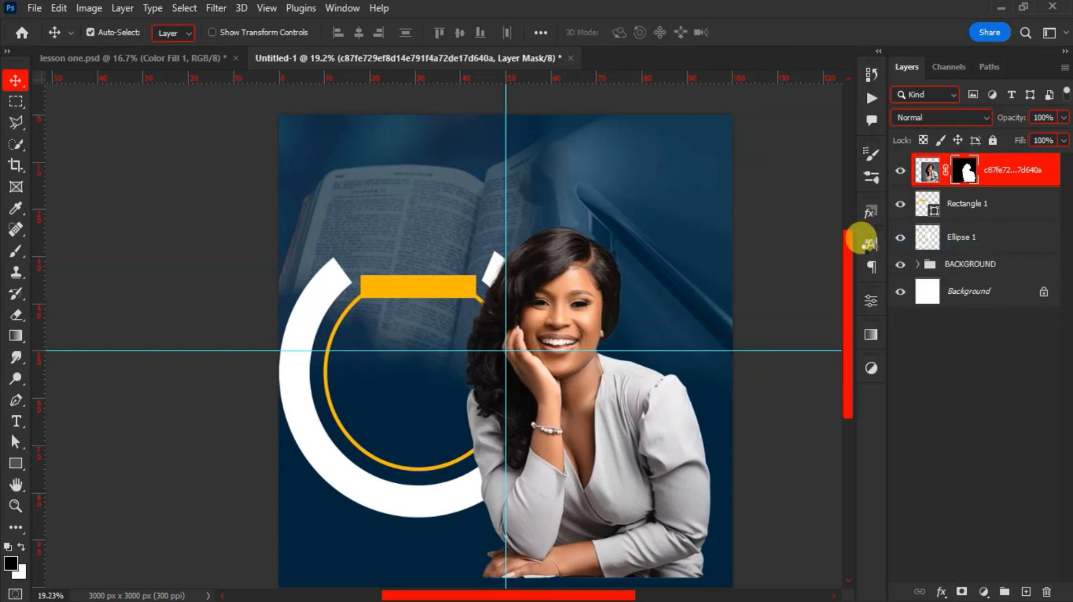
right_click(966, 178)
click(782, 340)
drag(575, 307, 596, 330)
key(ctrl)
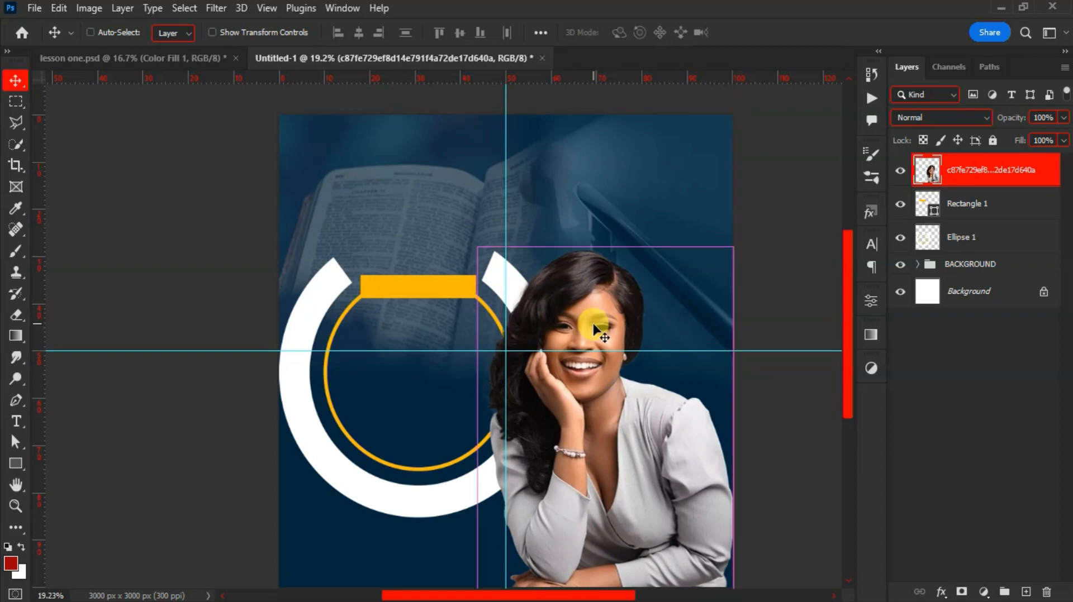
Scale the woman's photo to 80.5%, tilt it 3.75° into the lower right, and drag in the man's photo
key(ctrl+t)
drag(477, 246, 524, 336)
drag(598, 522, 591, 517)
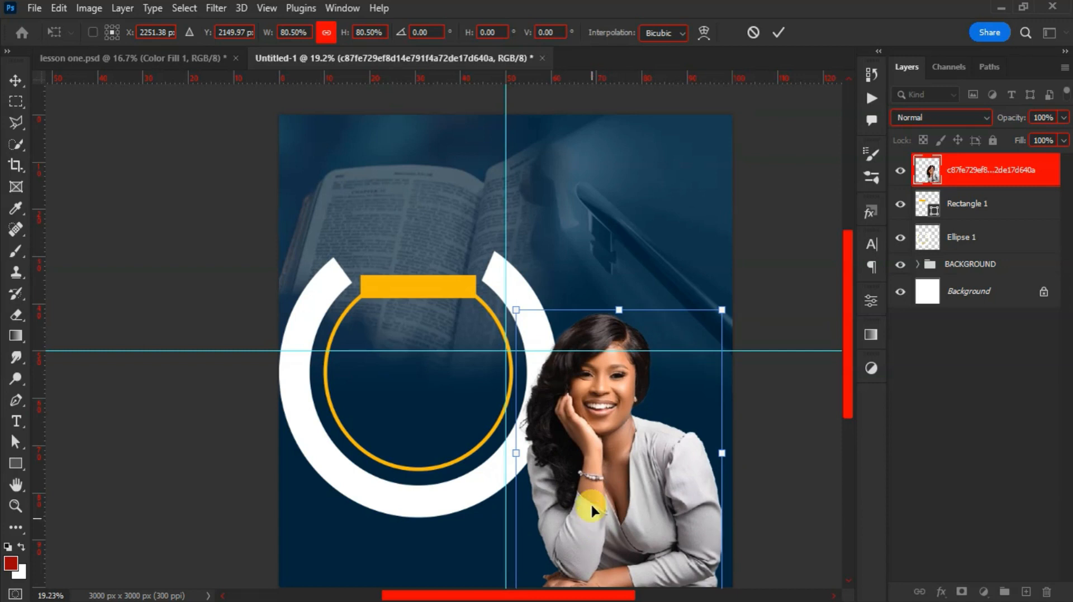
scroll(592, 510, down, 2)
drag(737, 235, 752, 248)
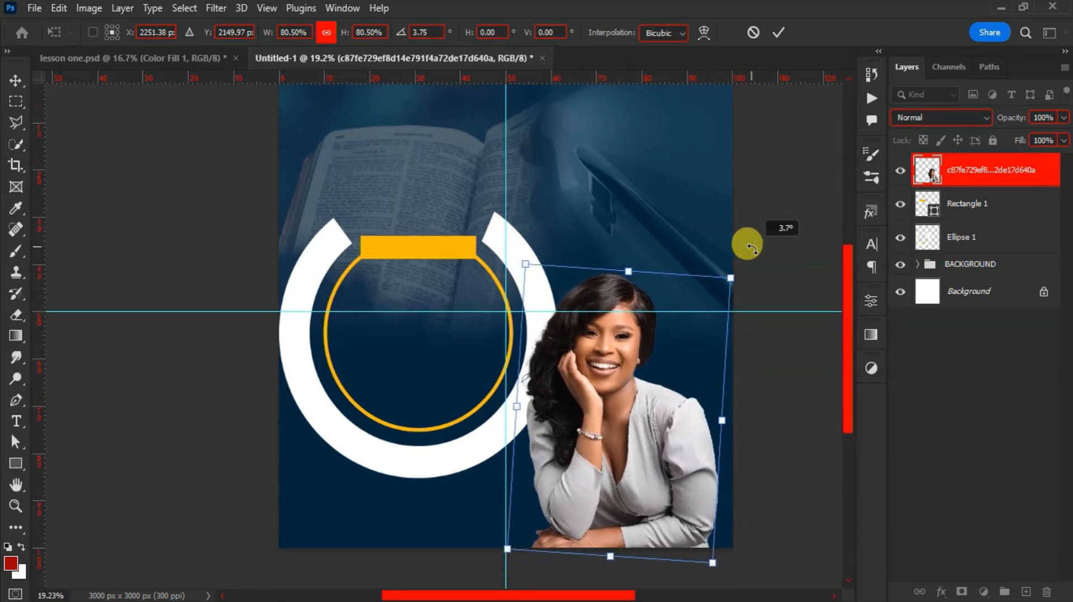
drag(685, 400, 732, 437)
key(Return)
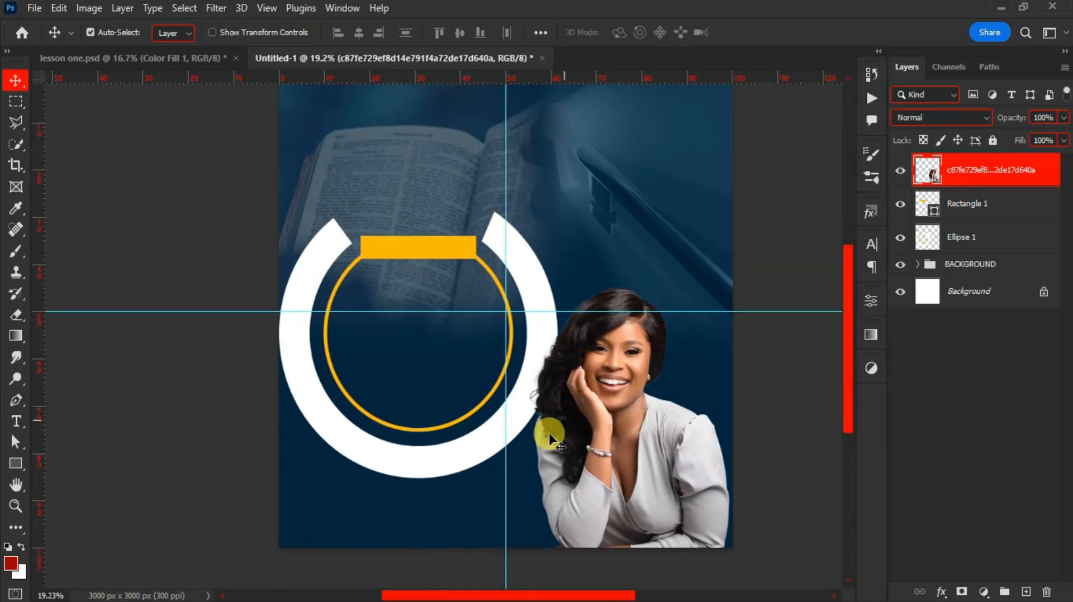
key(alt+Tab)
drag(453, 189, 506, 383)
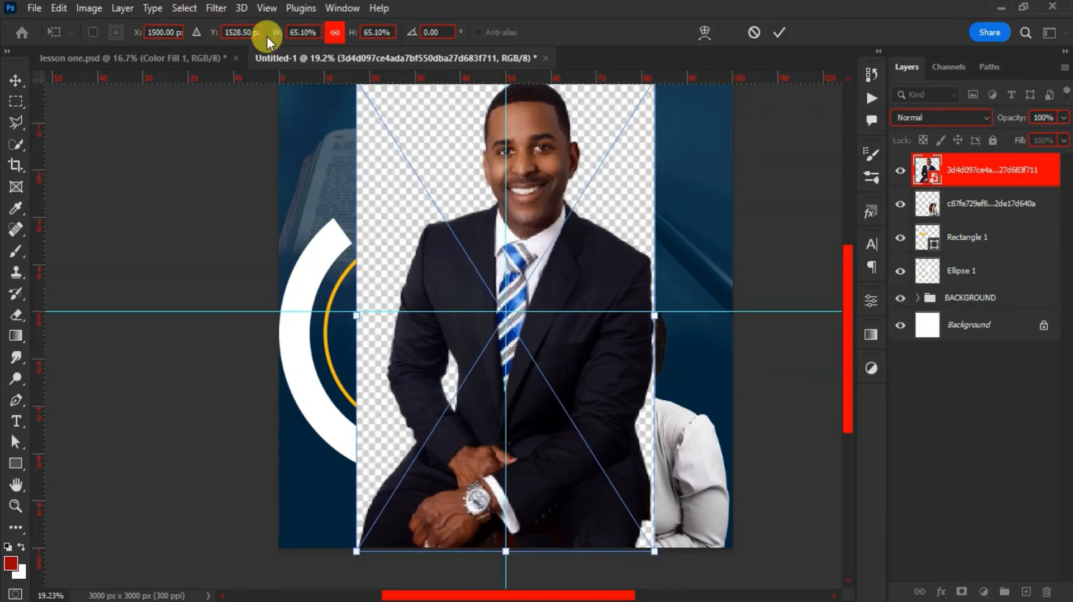
Scale the man's photo to 52.1%, confirm the placement, and rasterize the layer
drag(274, 36, 254, 33)
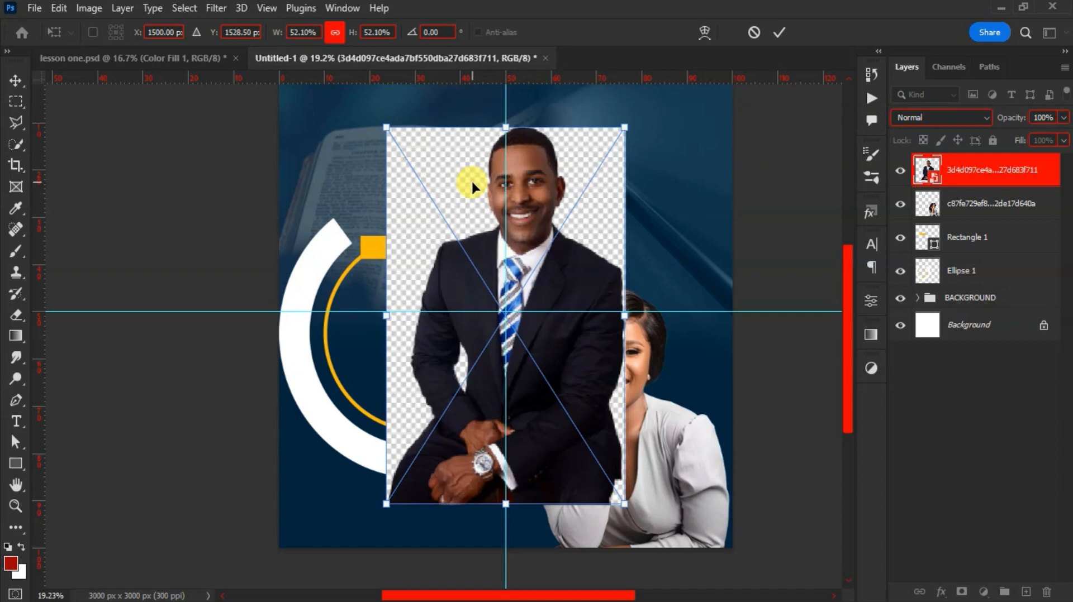
key(Return)
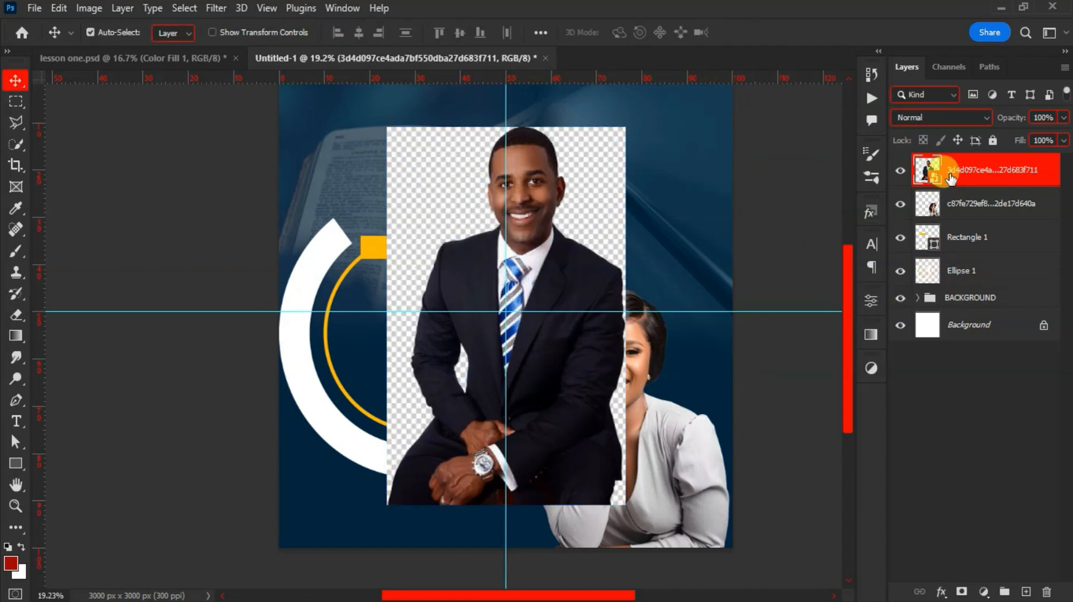
right_click(939, 172)
click(803, 338)
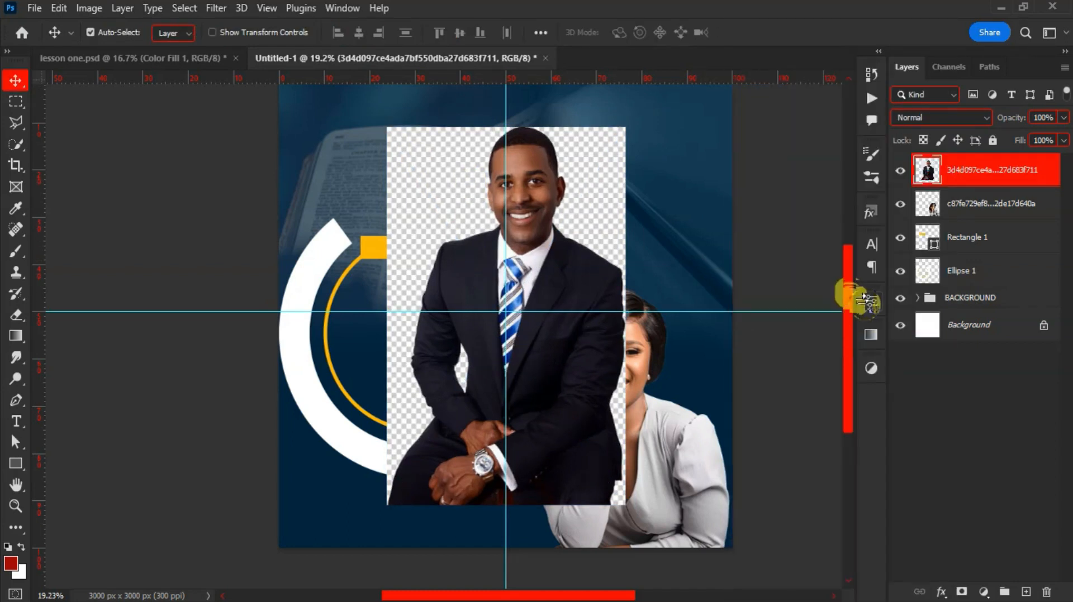
Remove the man's photo background and convert his layer to a smart object
click(868, 302)
click(747, 491)
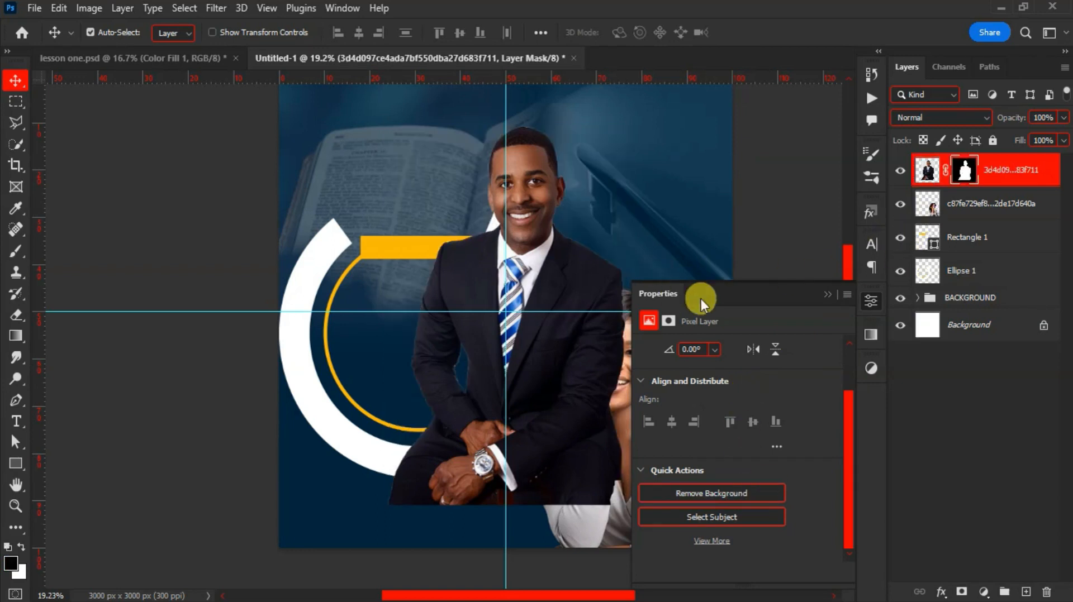
click(828, 296)
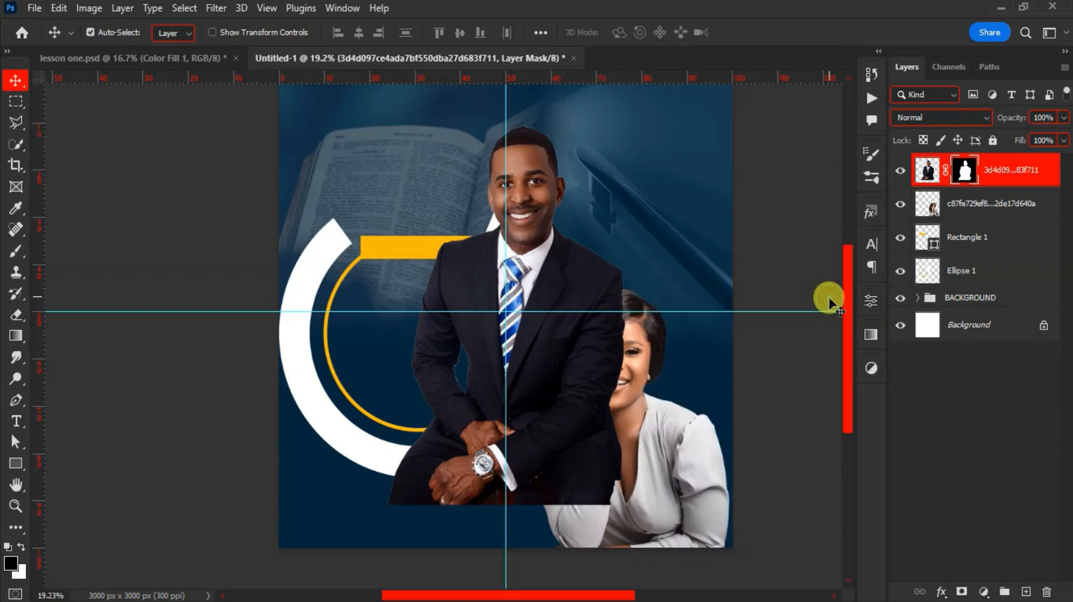
right_click(1007, 177)
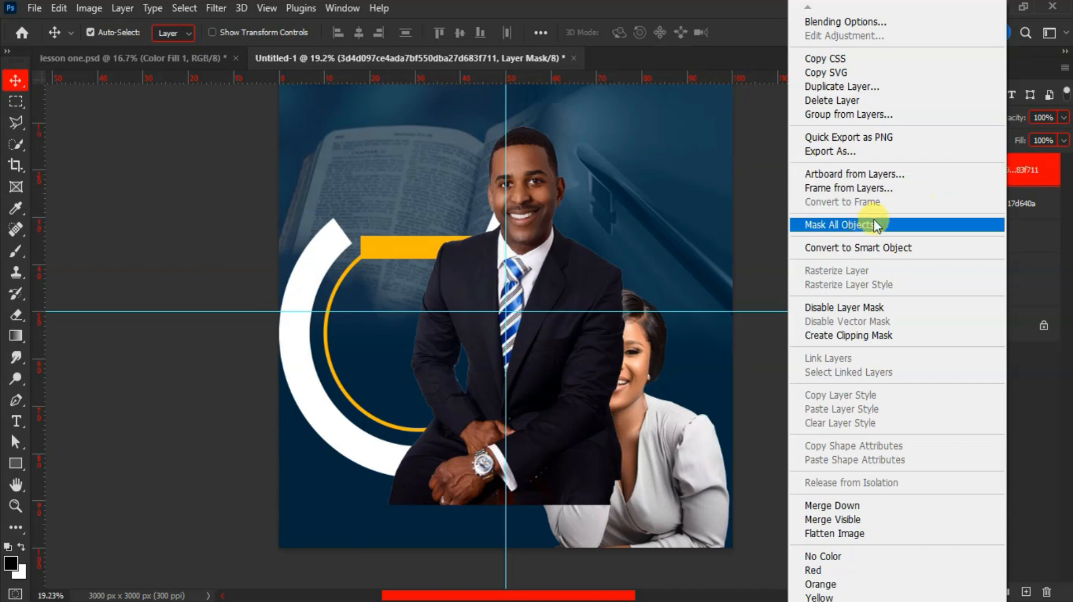
click(861, 250)
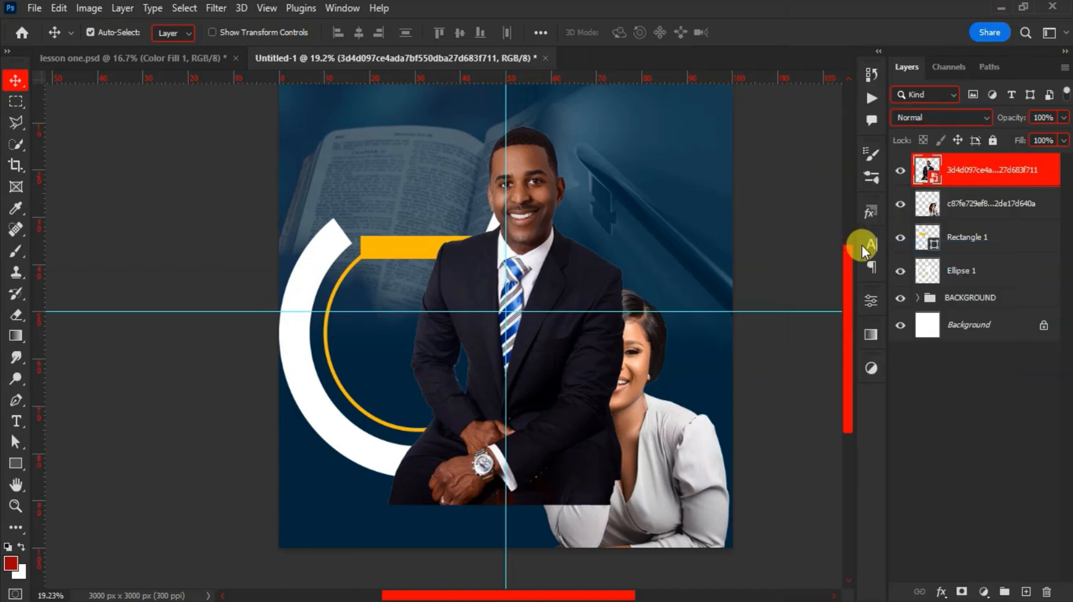
Move the man's photo to the right edge and stack the woman's layer above his
drag(592, 265, 646, 277)
drag(969, 184, 957, 219)
drag(648, 285, 615, 366)
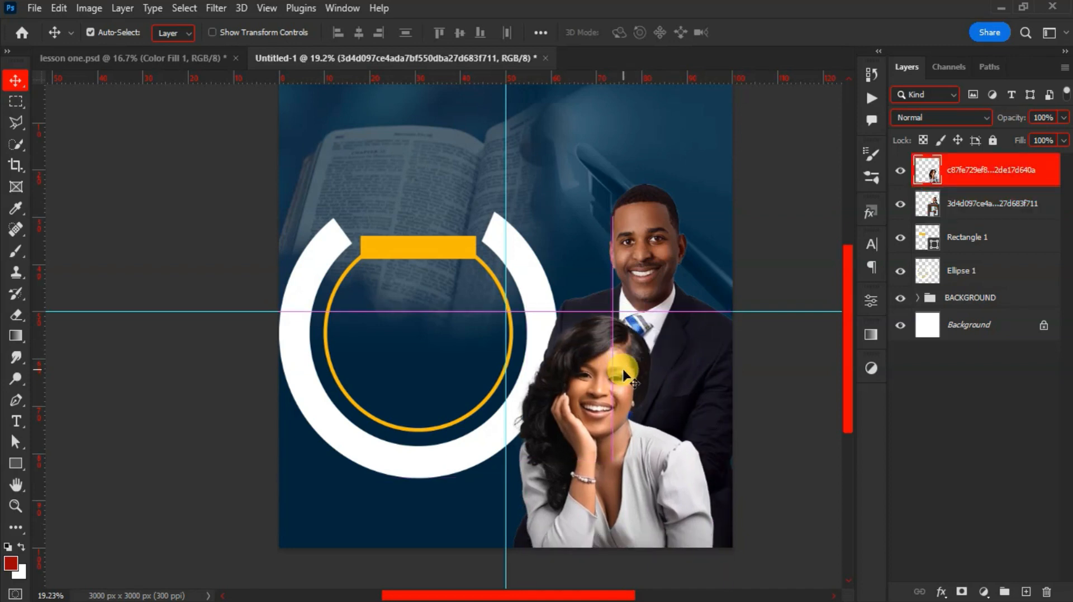
click(668, 347)
drag(668, 346, 670, 340)
Tilt the woman's photo about 3.7° and enlarge it to about 105%
drag(616, 398, 610, 398)
click(617, 416)
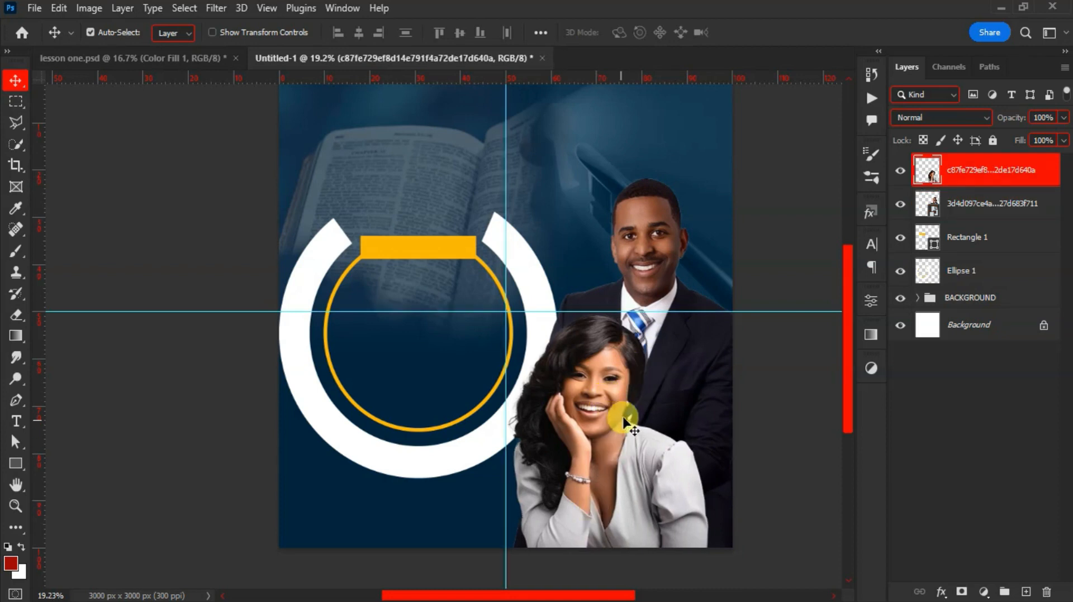
key(ctrl+t)
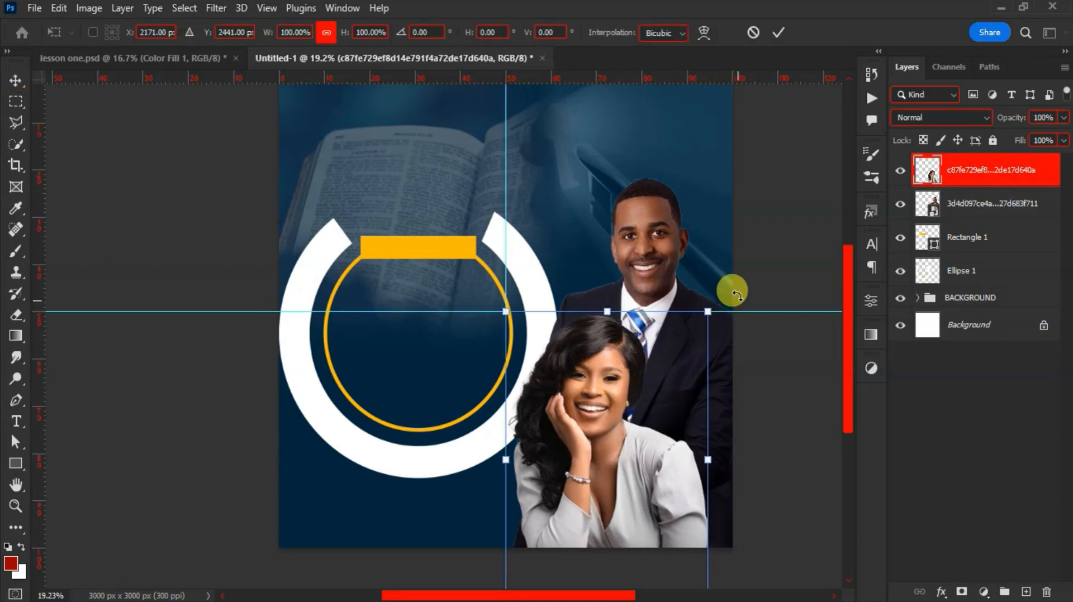
mouse_move(737, 290)
mouse_down()
mouse_move(747, 293)
mouse_move(731, 307)
mouse_up()
drag(625, 462, 657, 471)
key(Return)
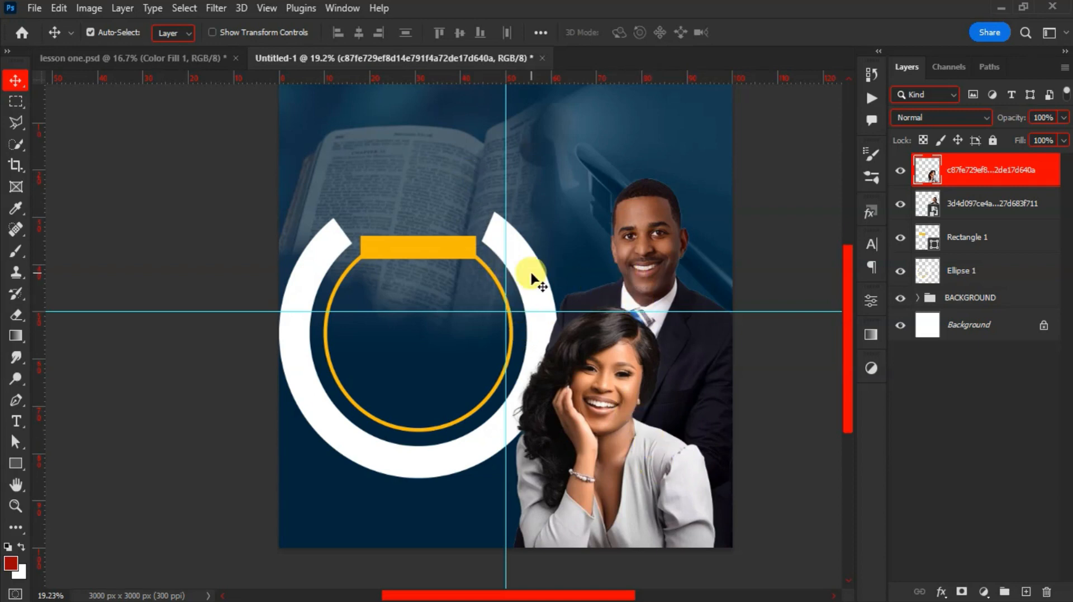
Type the heading SPECIAL INVITATION TO OUR and move it down onto the yellow bar
key(t)
scroll(392, 265, up, 5)
scroll(382, 209, down, 3)
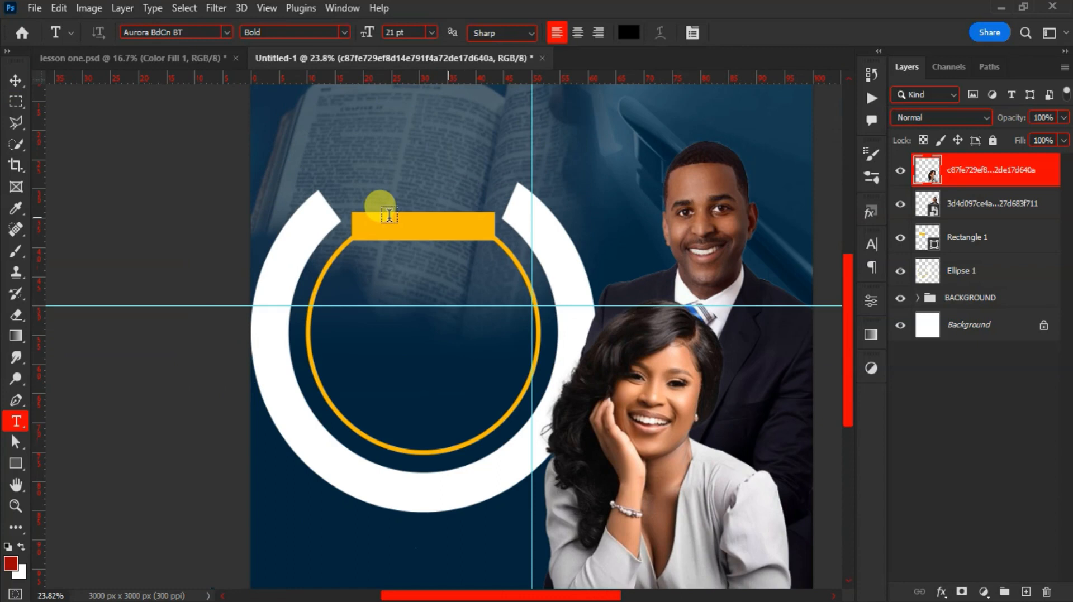
scroll(385, 209, down, 1)
scroll(380, 206, up, 2)
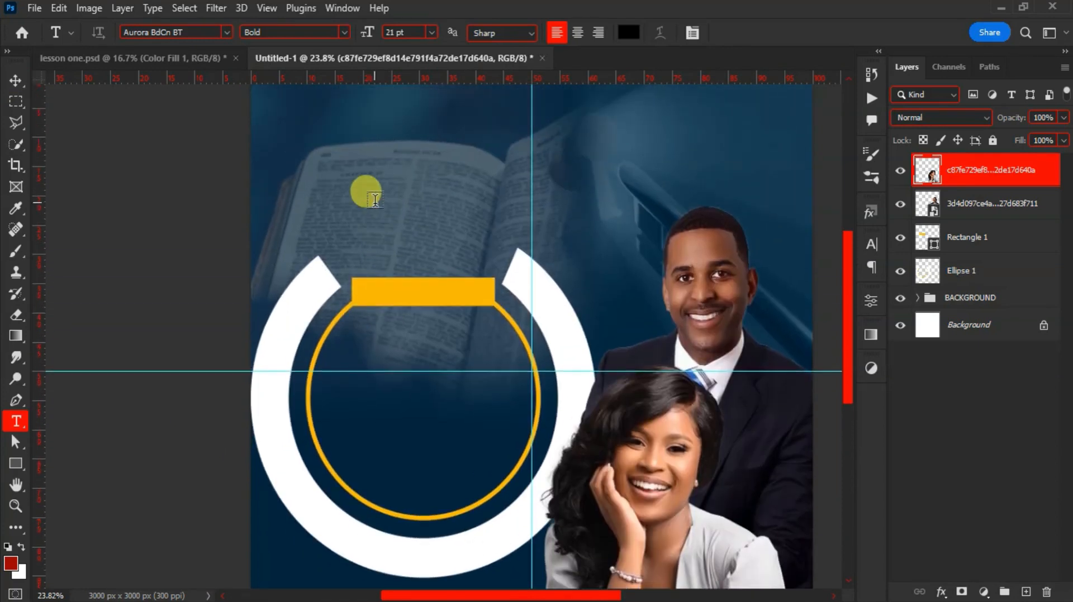
click(374, 200)
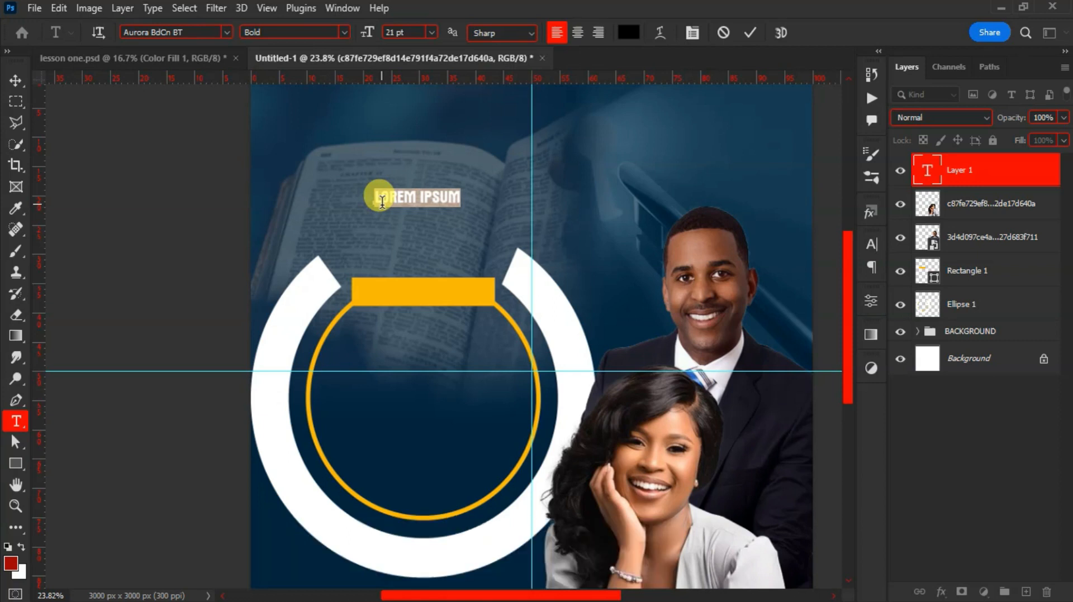
text(SPEICLA)
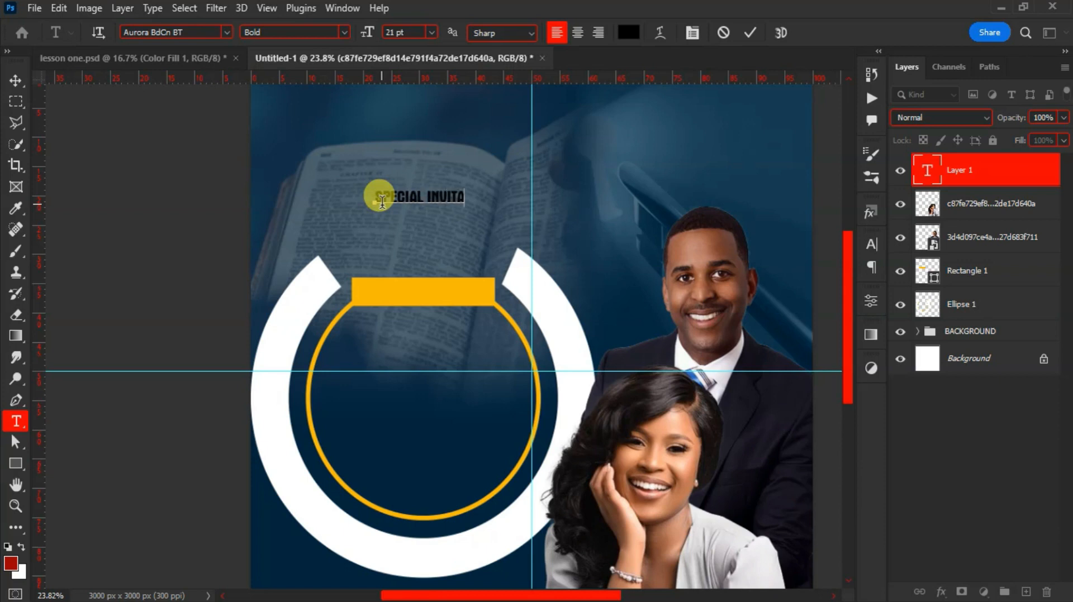
text( our)
click(750, 32)
key(v)
drag(462, 203, 441, 295)
Shrink the heading to fit the bar and stretch it to 125% vertical scale
key(ctrl+t)
drag(513, 305, 438, 297)
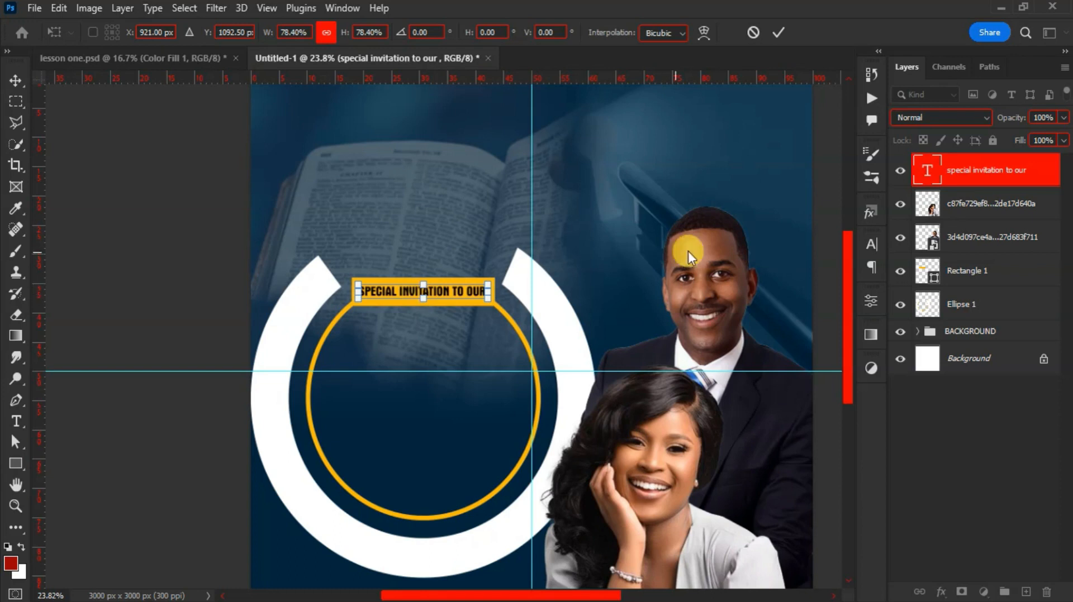
click(778, 32)
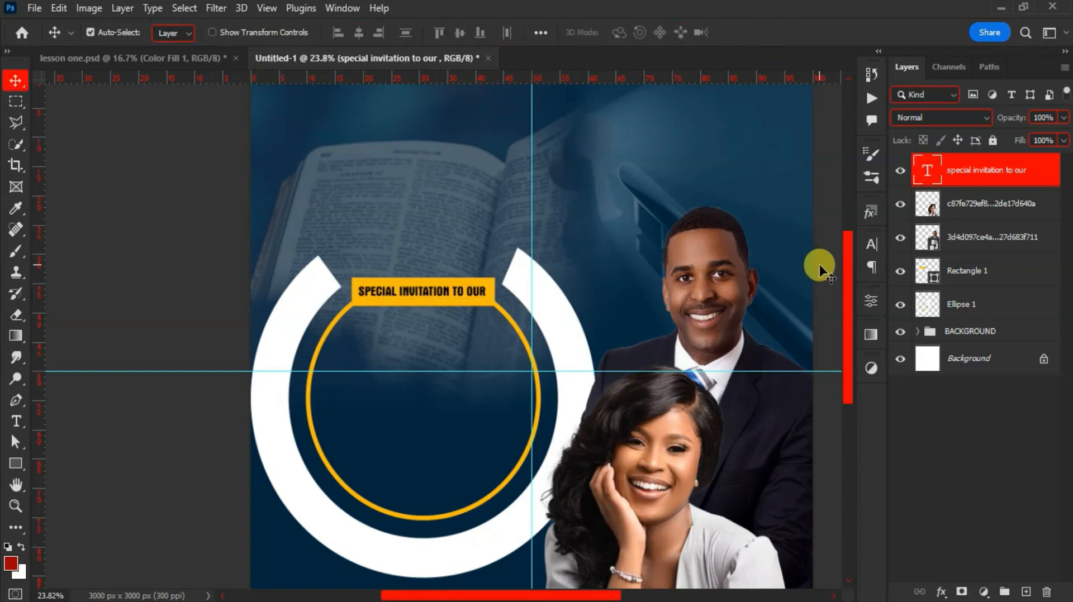
click(867, 245)
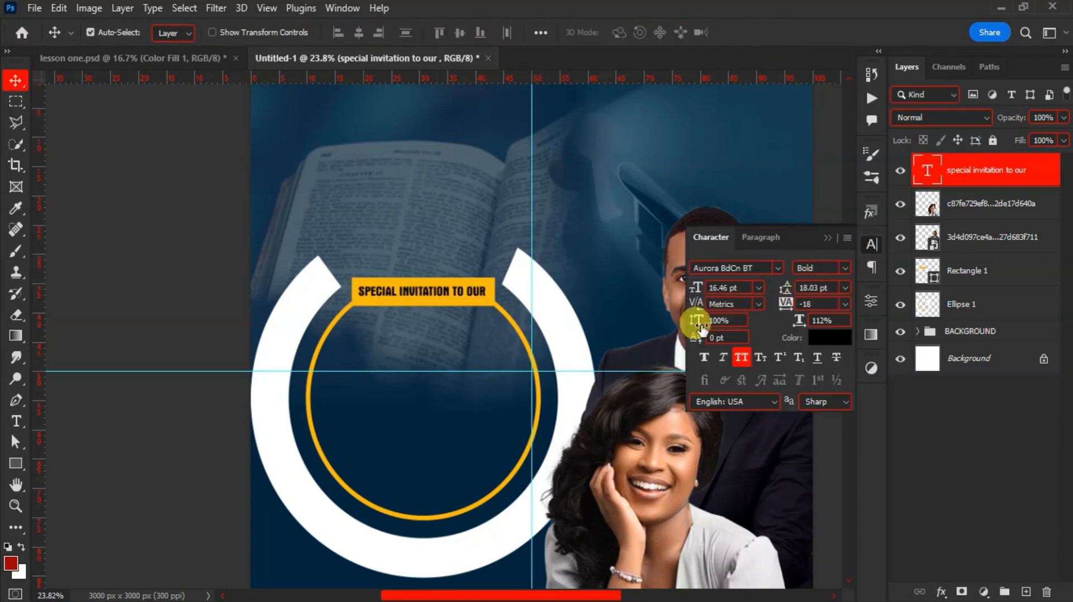
drag(697, 324, 721, 323)
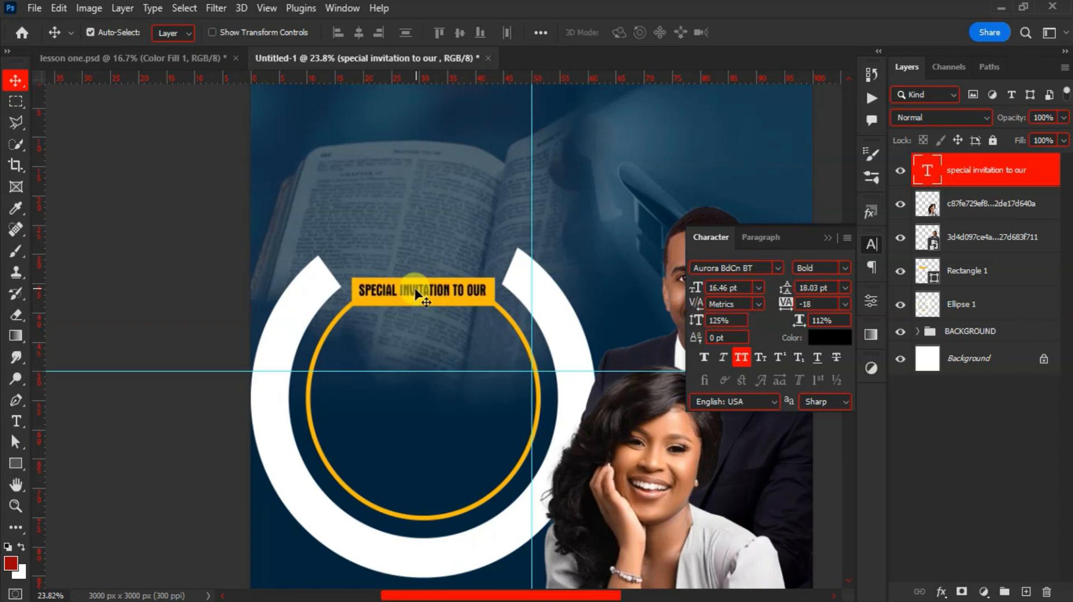
drag(409, 296, 411, 298)
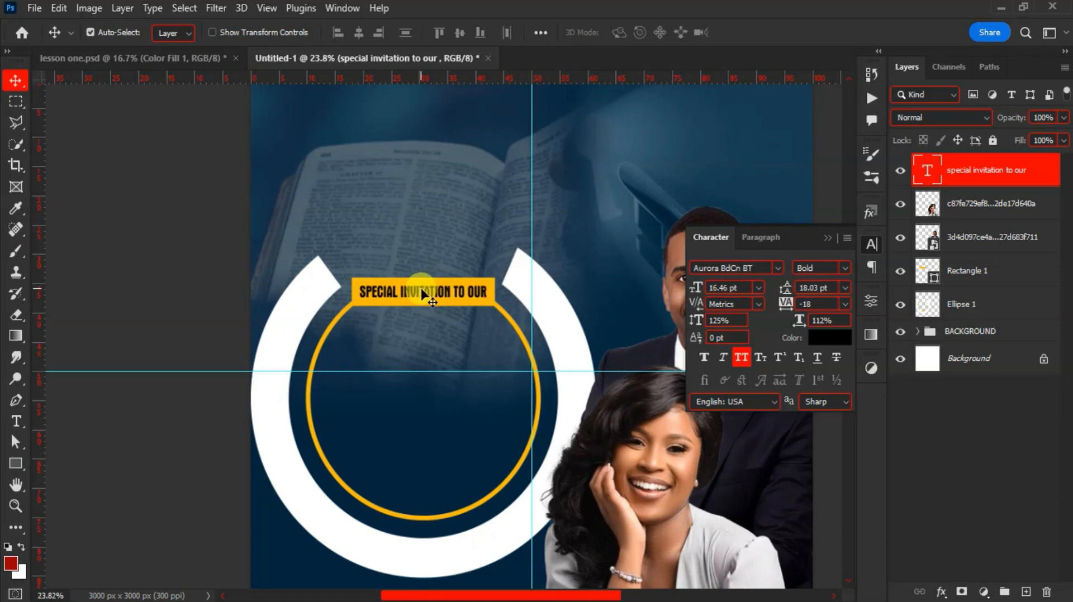
key(t)
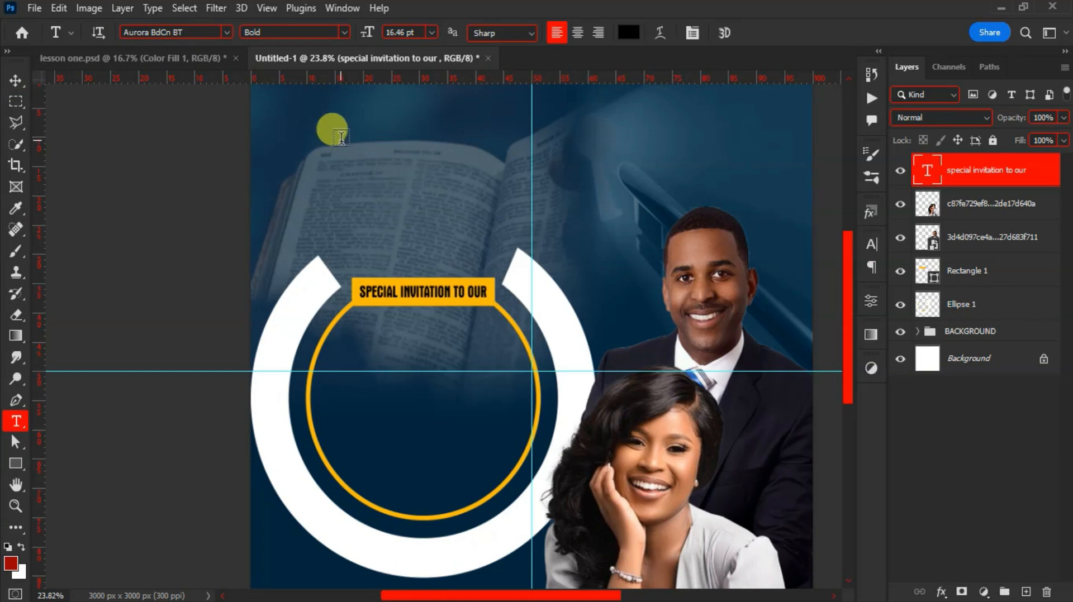
Add SUNDAY text, move it onto the ring's top, and enlarge it to about 323%
click(342, 137)
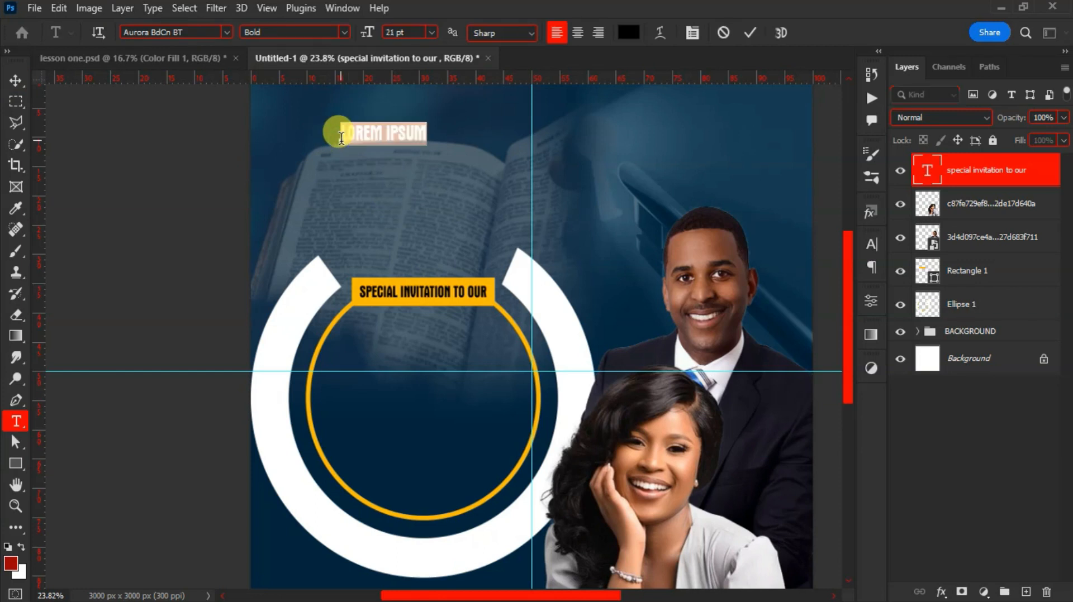
key(BackSpace)
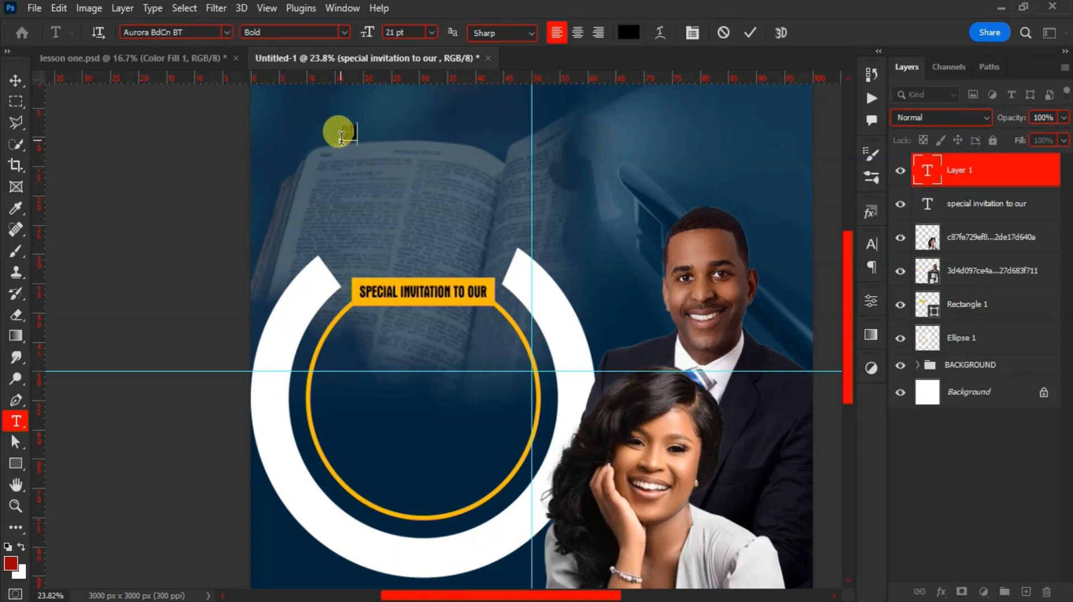
key(ctrl+Return)
key(v)
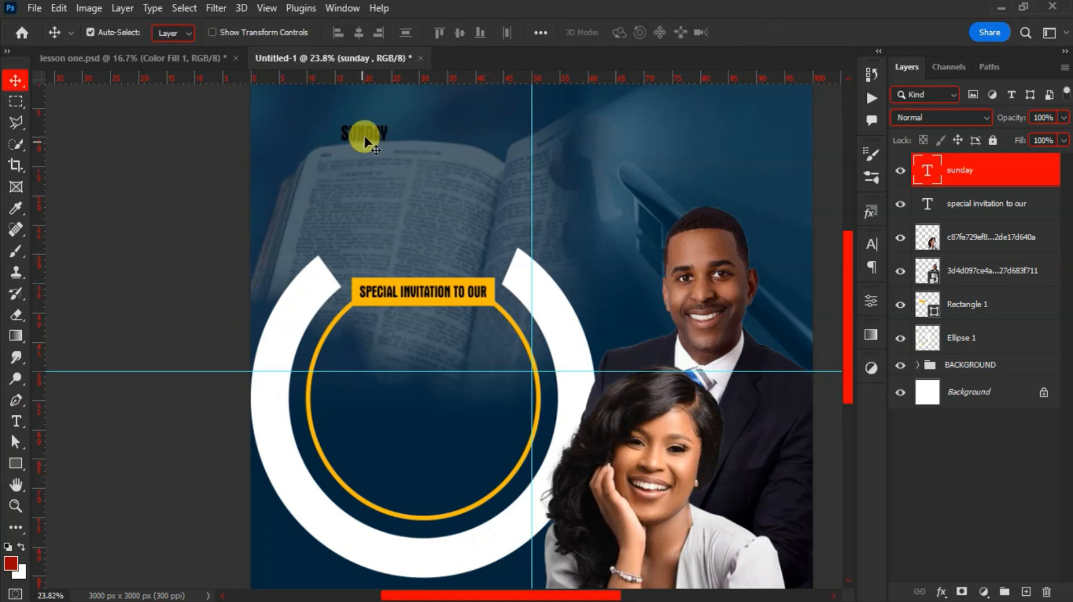
drag(367, 144, 374, 331)
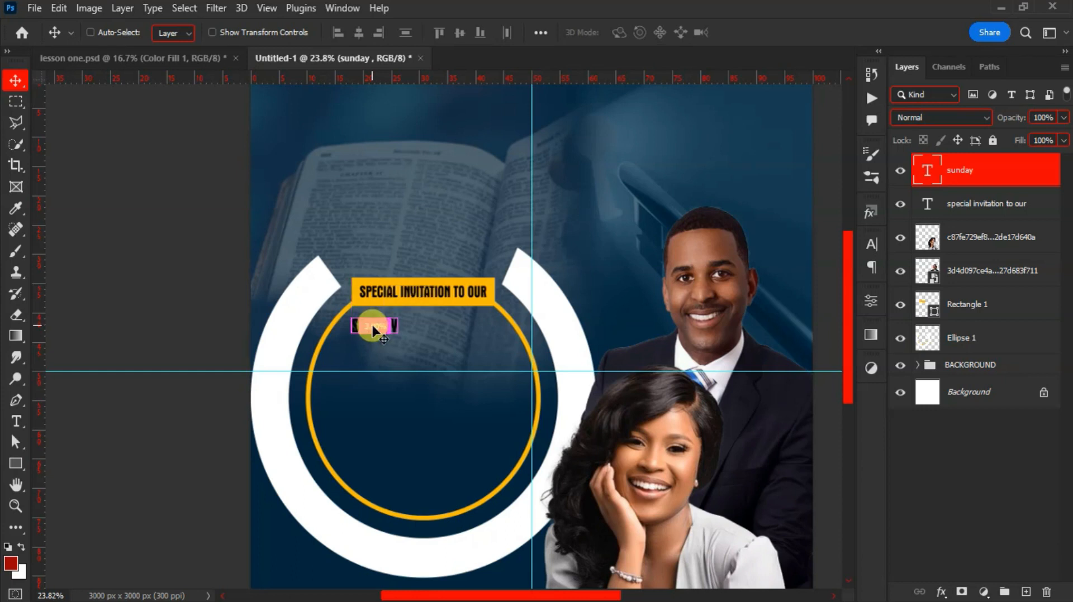
key(ctrl+t)
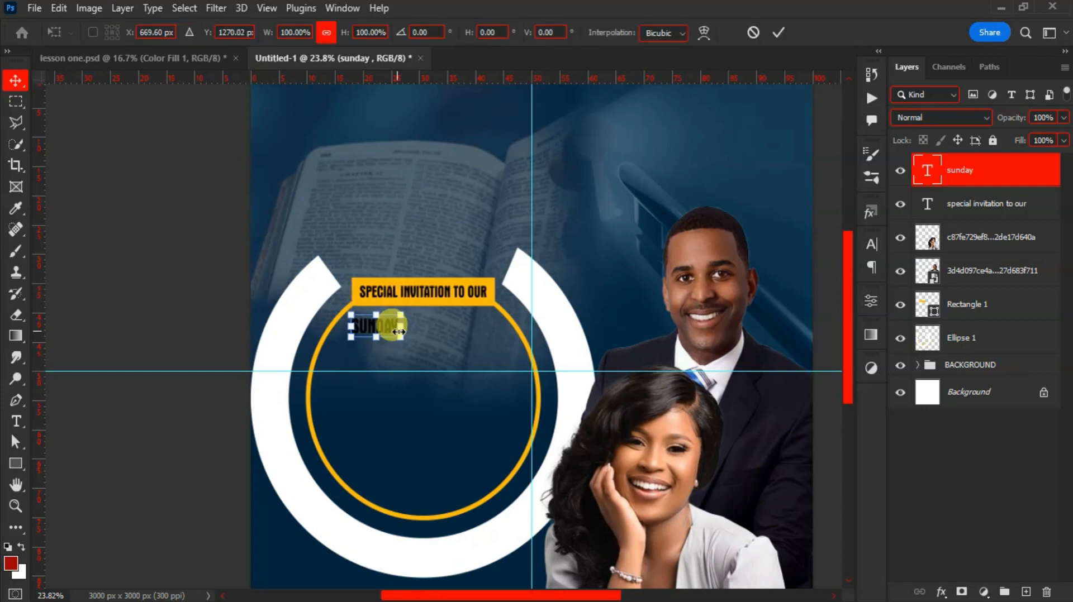
drag(400, 339, 496, 403)
drag(474, 367, 455, 365)
key(Return)
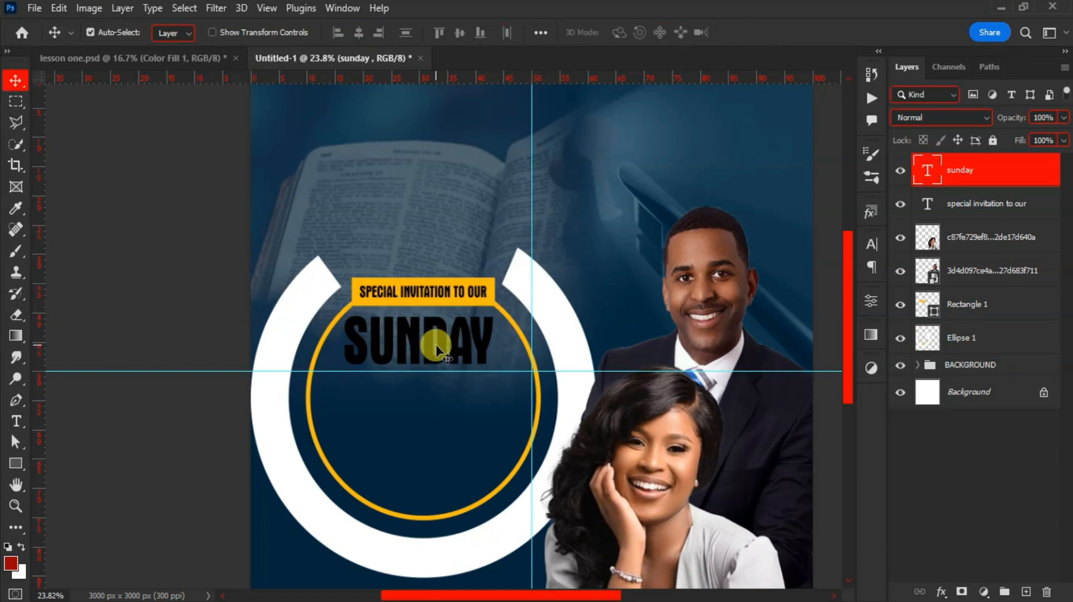
Duplicate the SUNDAY layer and place the copy just beneath the original
key(ctrl+j)
drag(428, 342, 425, 394)
drag(424, 395, 425, 396)
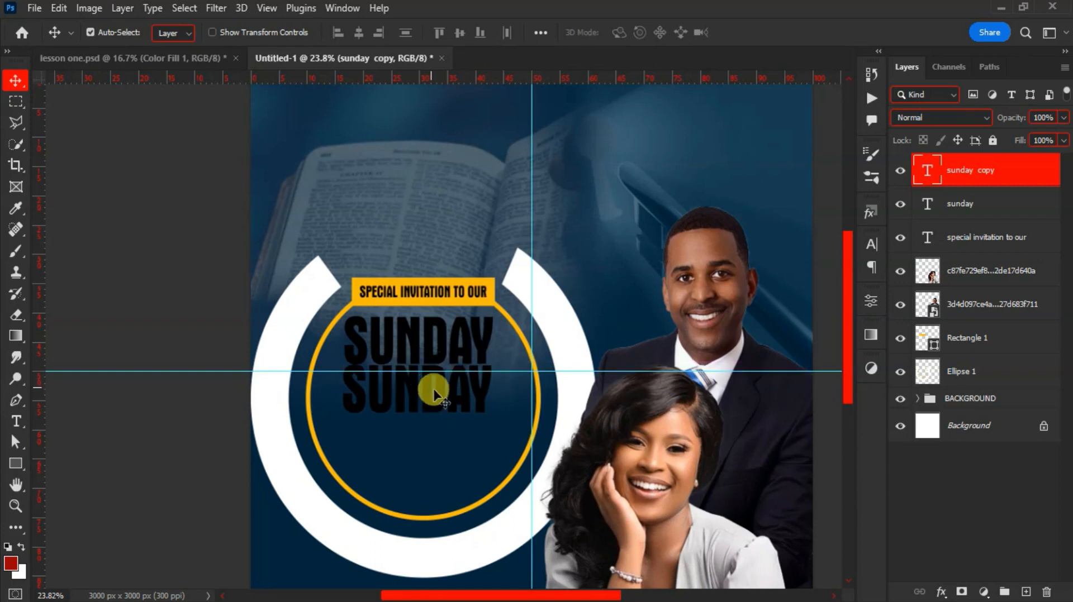
Change the copied text to WORSHIP, align it under SUNDAY, and select both text layers
double_click(484, 384)
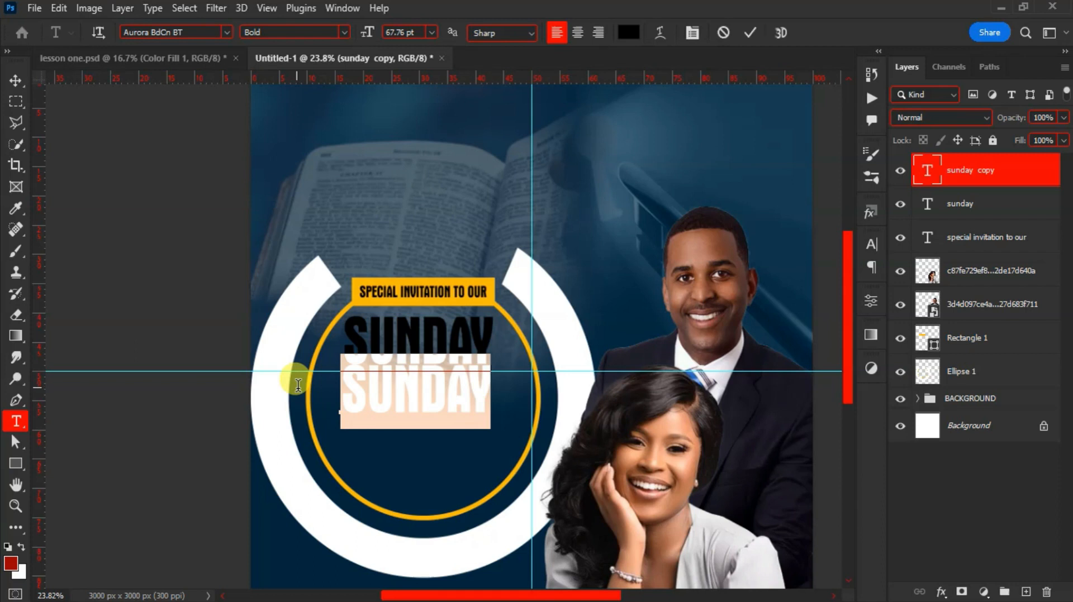
text(WORSHIP)
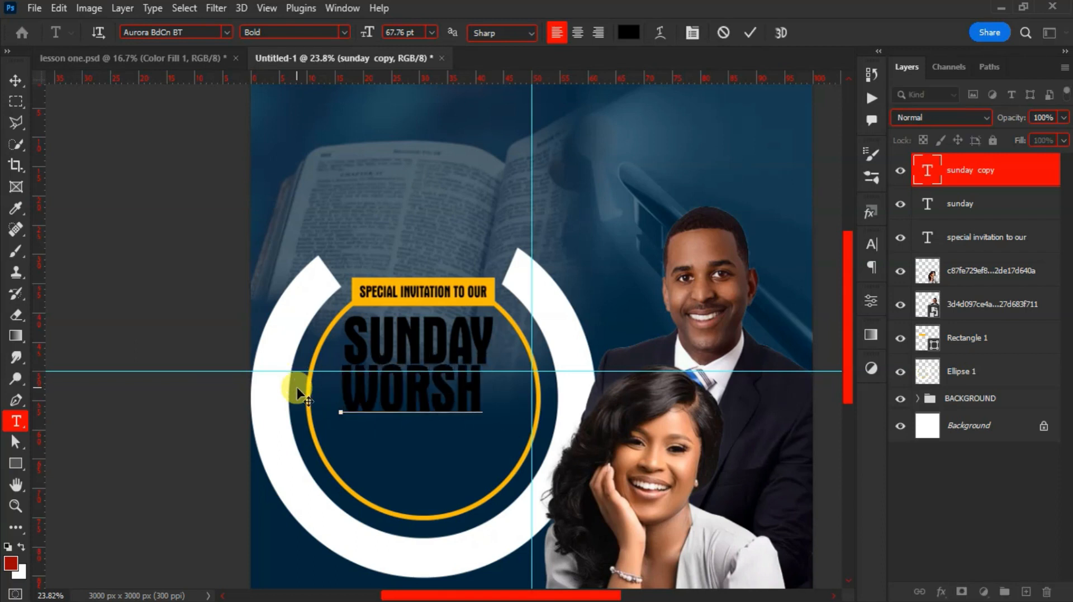
click(750, 32)
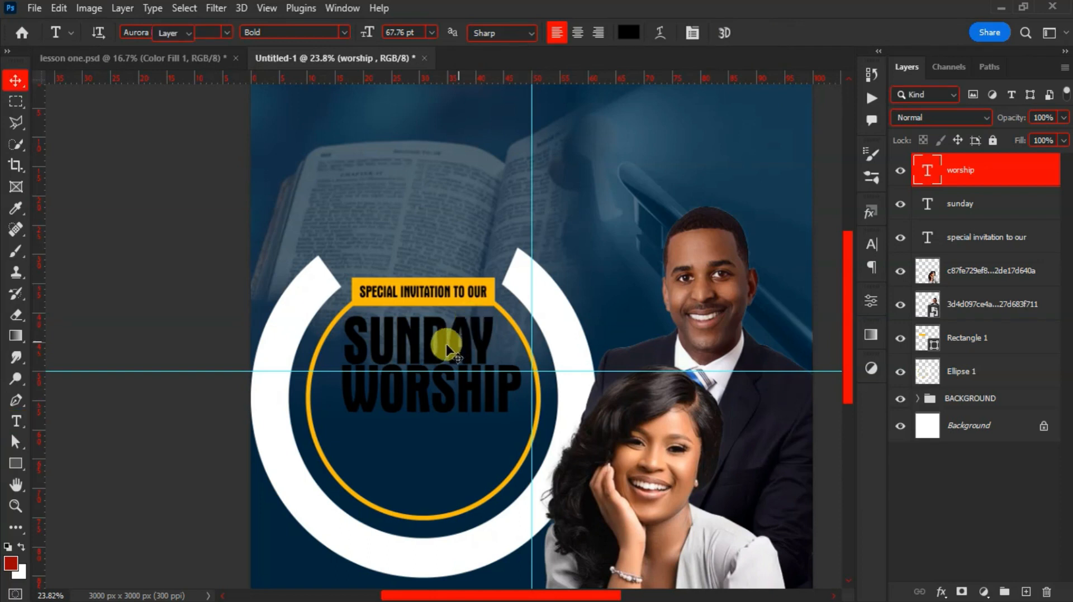
key(v)
drag(443, 378, 434, 382)
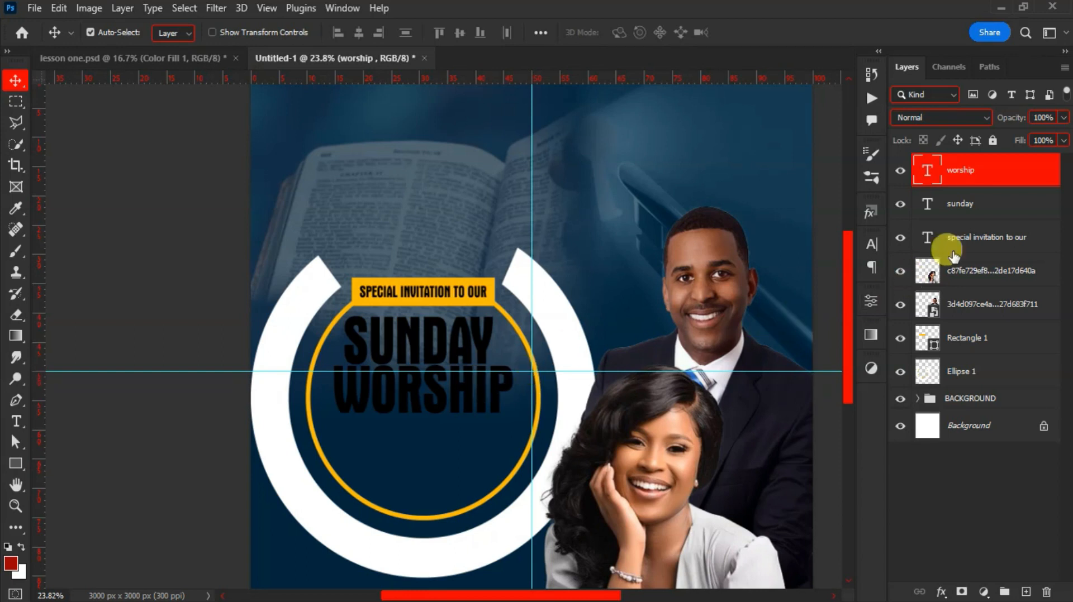
key(ctrl)
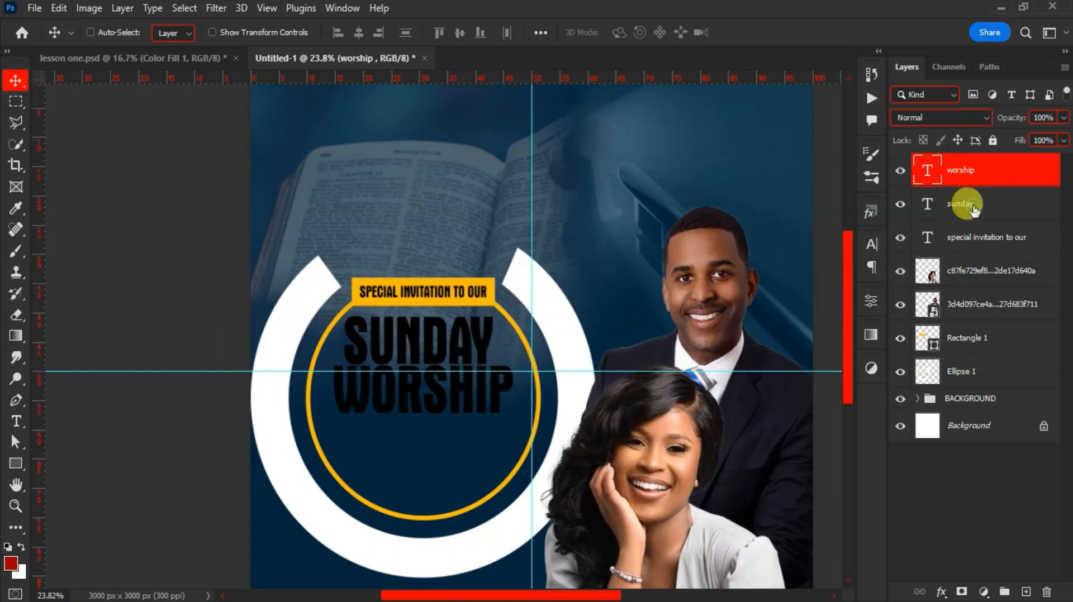
ctrl+click(973, 209)
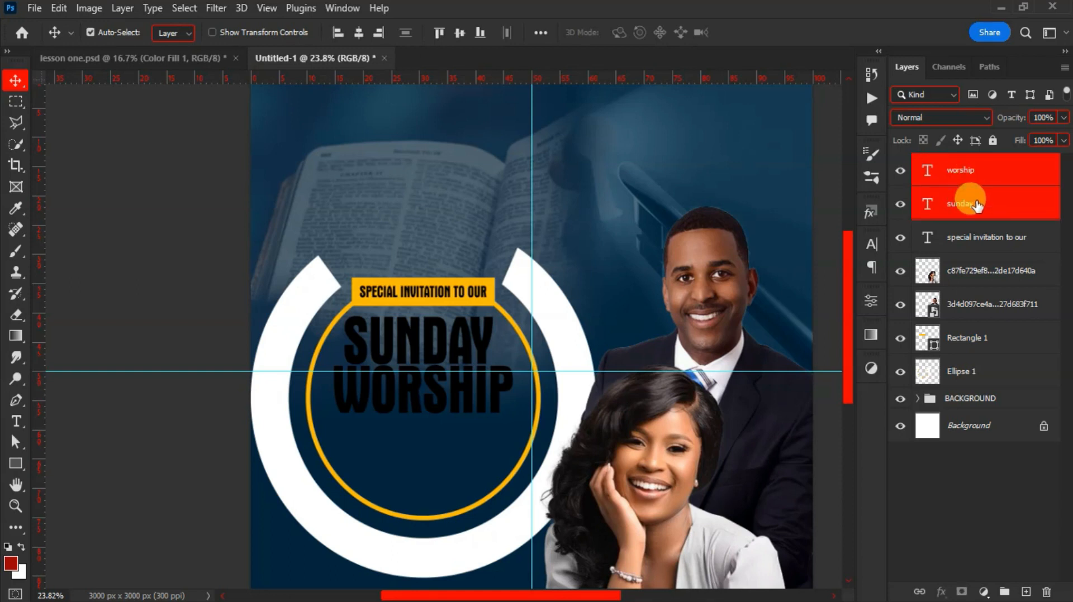
Group the SUNDAY and WORSHIP text layers and name the group 'sunday worsip'
key(ctrl+g)
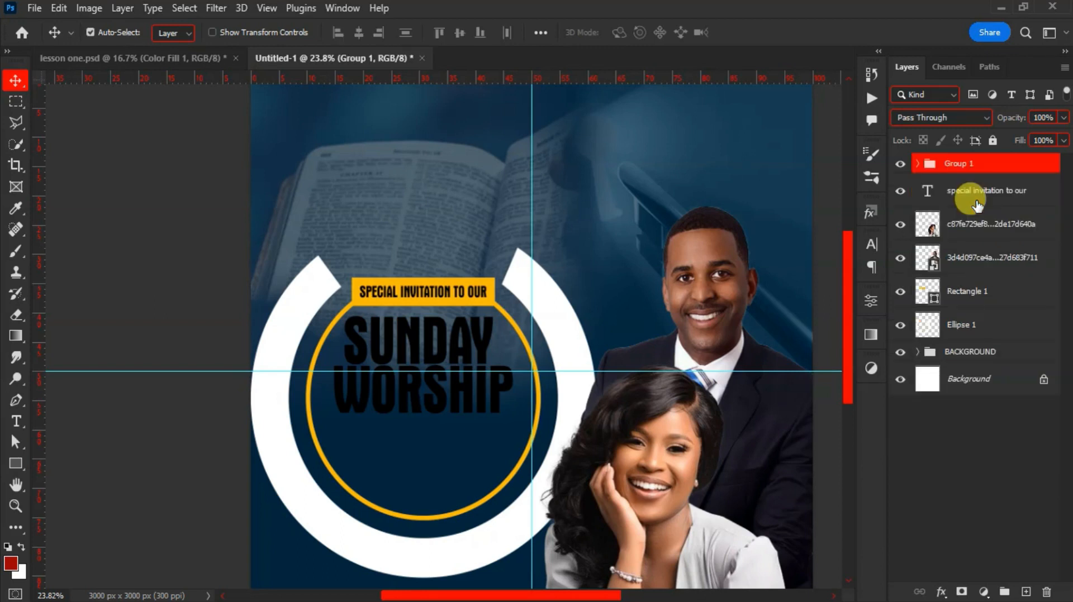
double_click(957, 165)
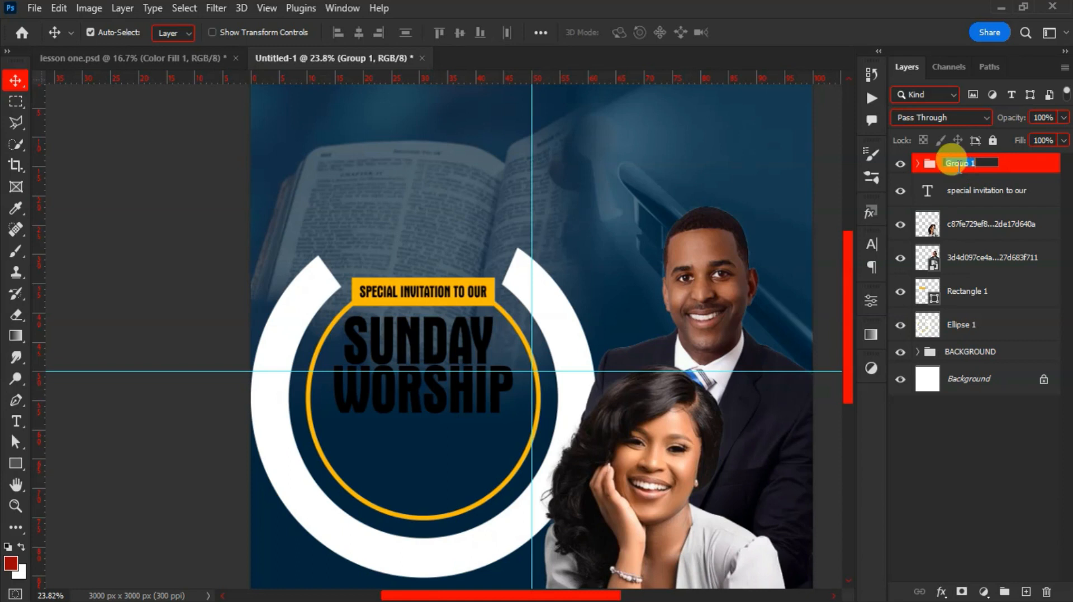
text(sunday)
text( wi)
text(rs)
text(ip)
key(Return)
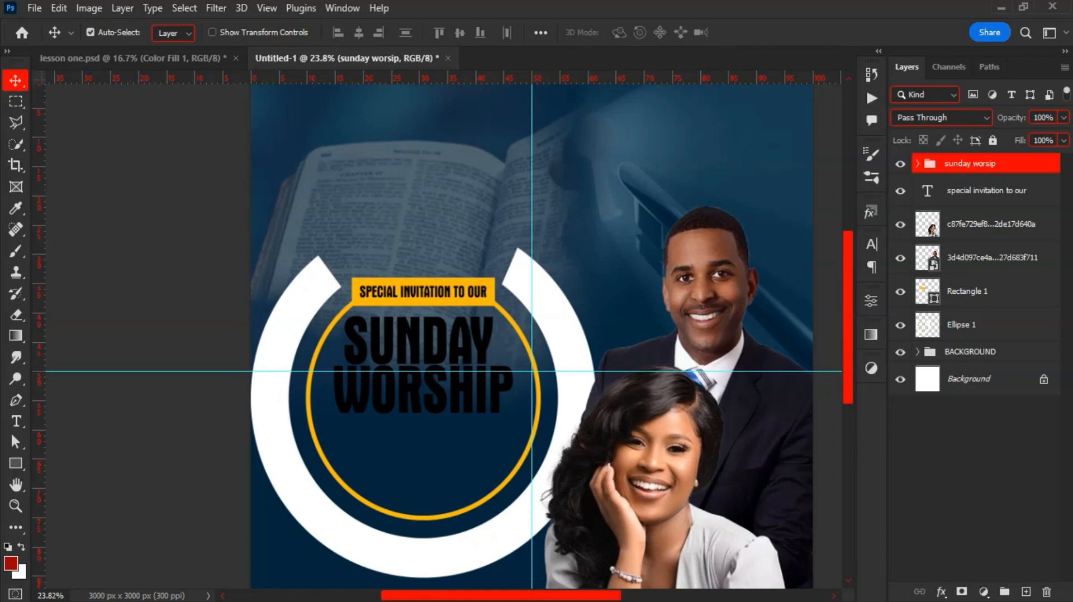
Place the yellow swirl image from File Explorer over the heading, scaled to about 62%
key(alt+Tab)
drag(705, 310, 431, 397)
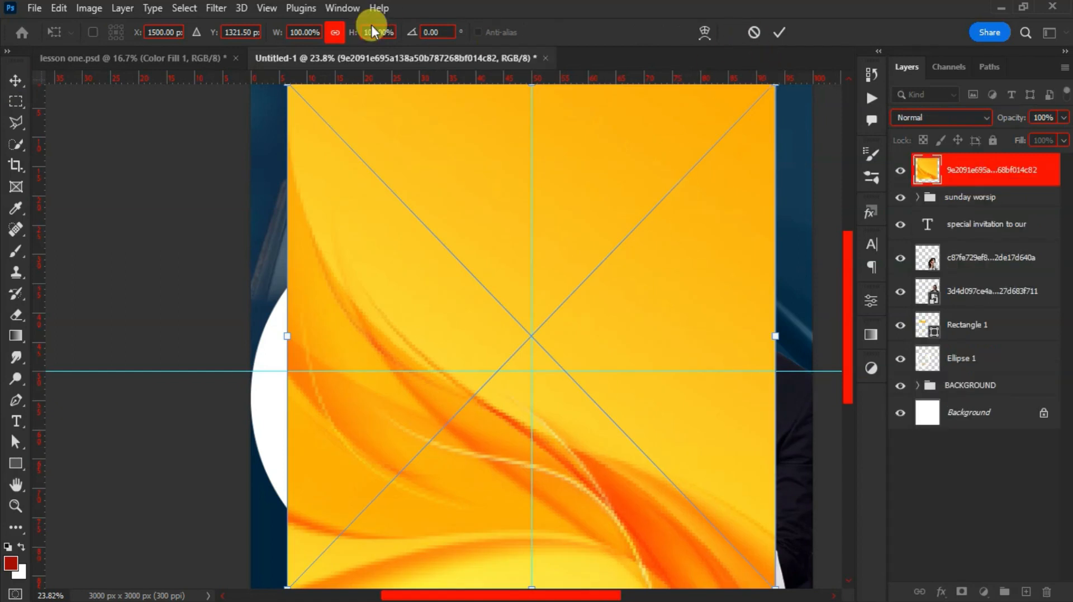
drag(272, 36, 238, 34)
drag(492, 309, 390, 339)
key(Return)
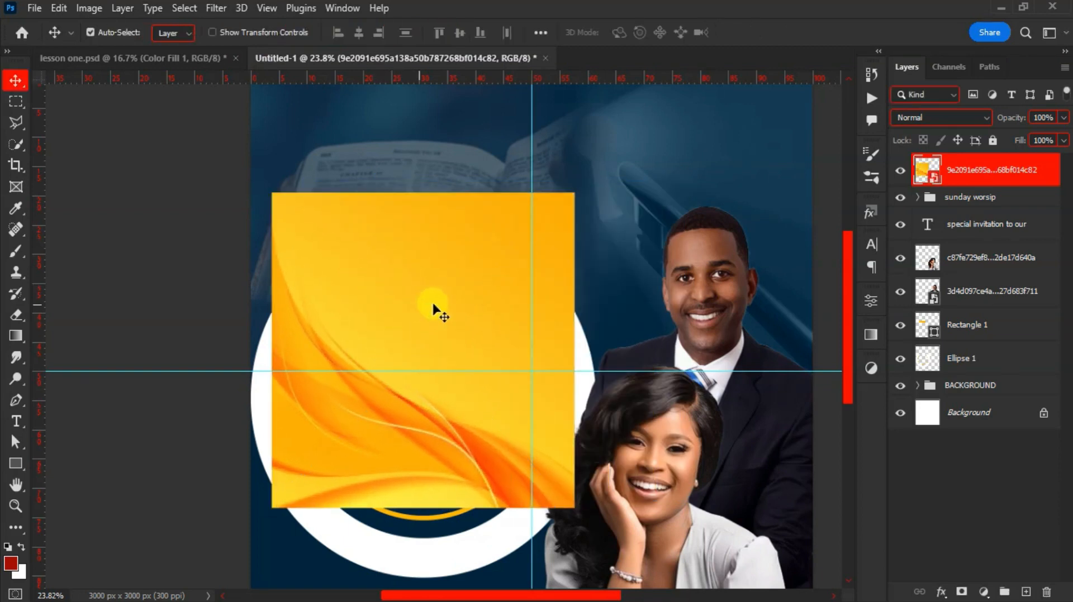
Clip the golden swirl image to the sunday worsip group so it fills the heading letters
right_click(962, 174)
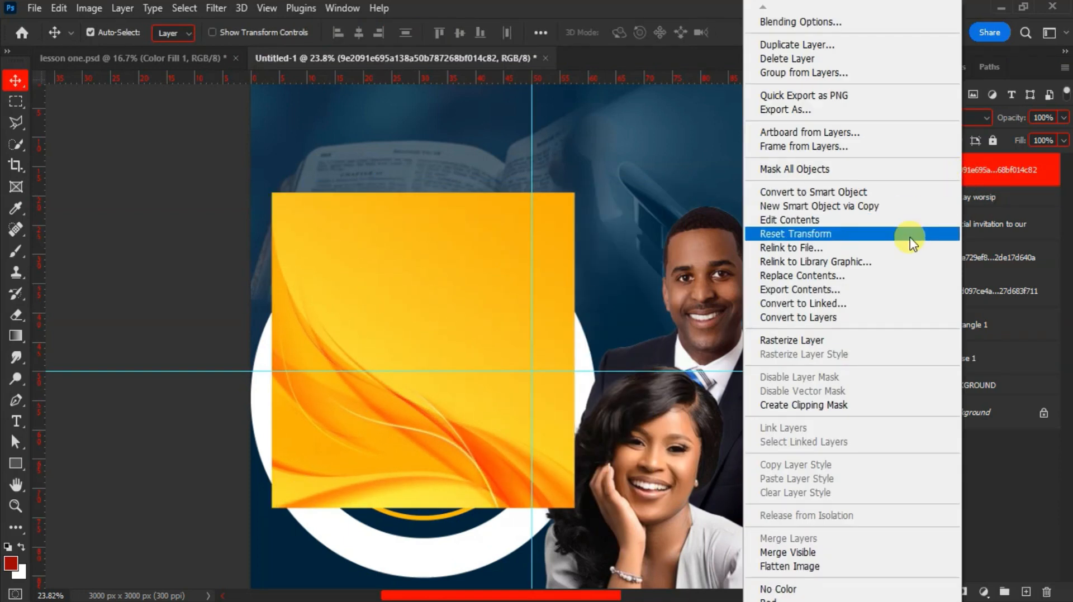
click(838, 405)
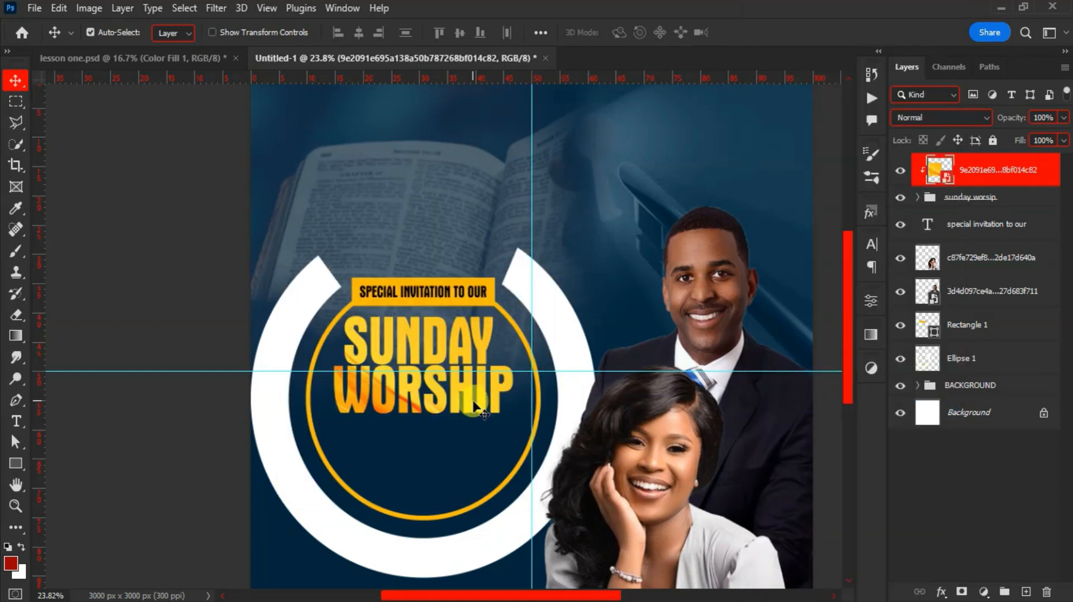
scroll(429, 391, up, 3)
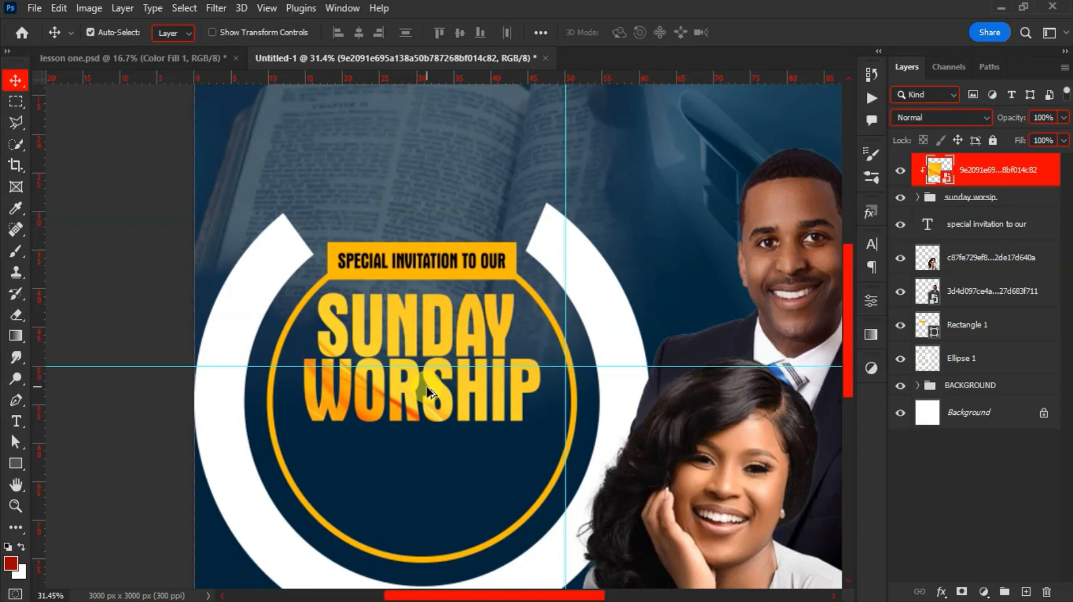
scroll(428, 391, up, 4)
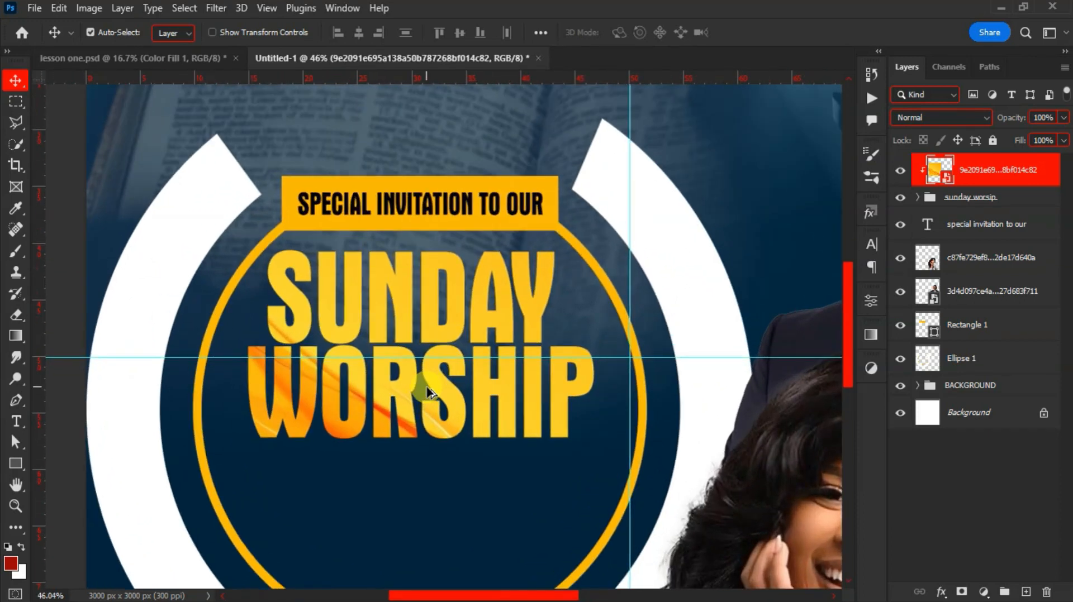
scroll(429, 392, down, 2)
scroll(429, 393, down, 2)
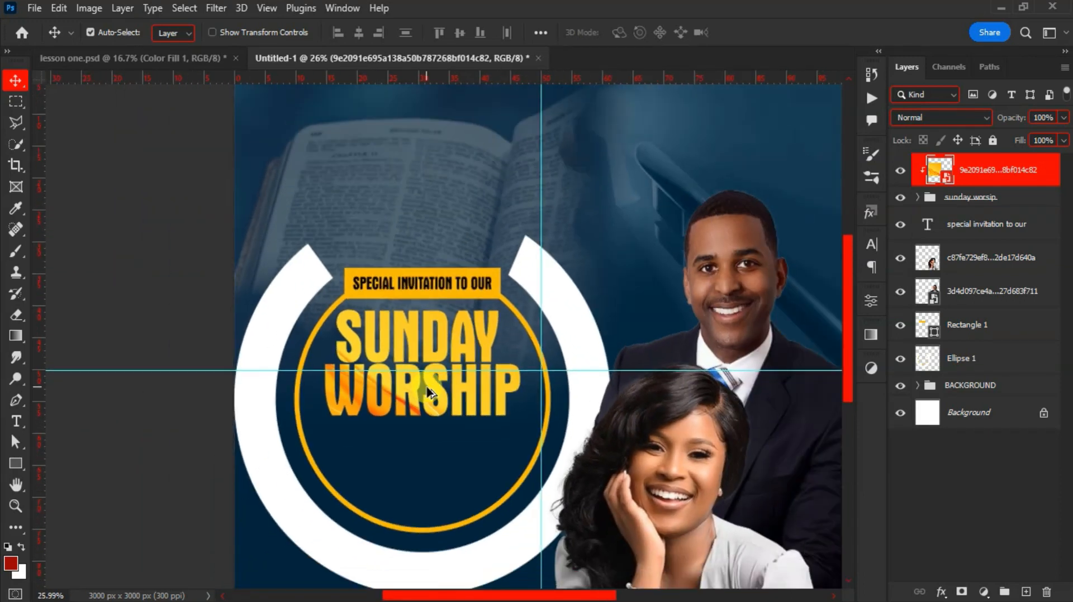
scroll(427, 393, up, 1)
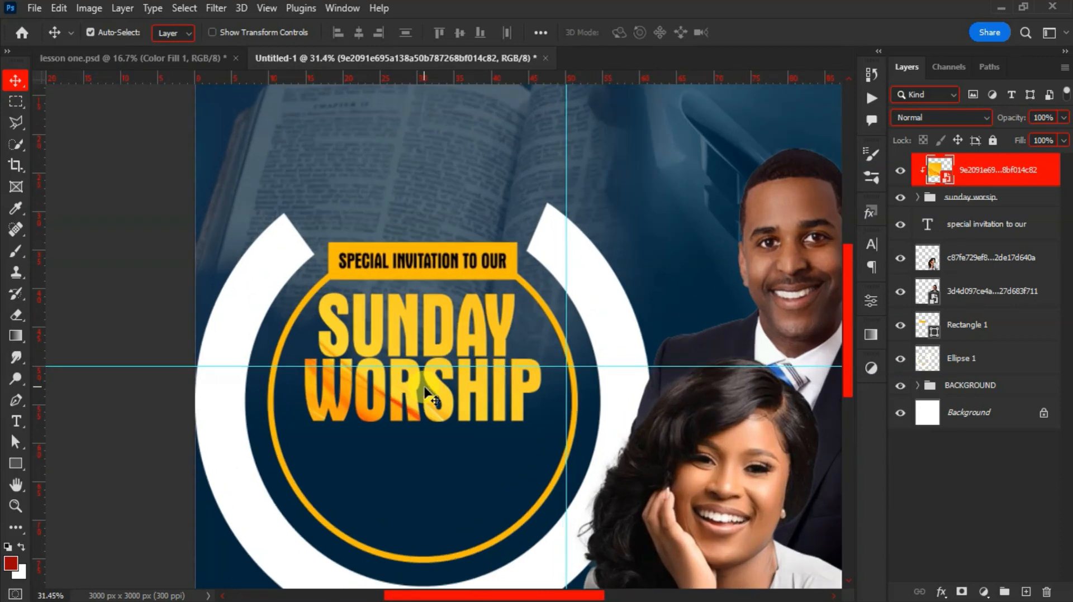
scroll(428, 393, down, 1)
click(16, 463)
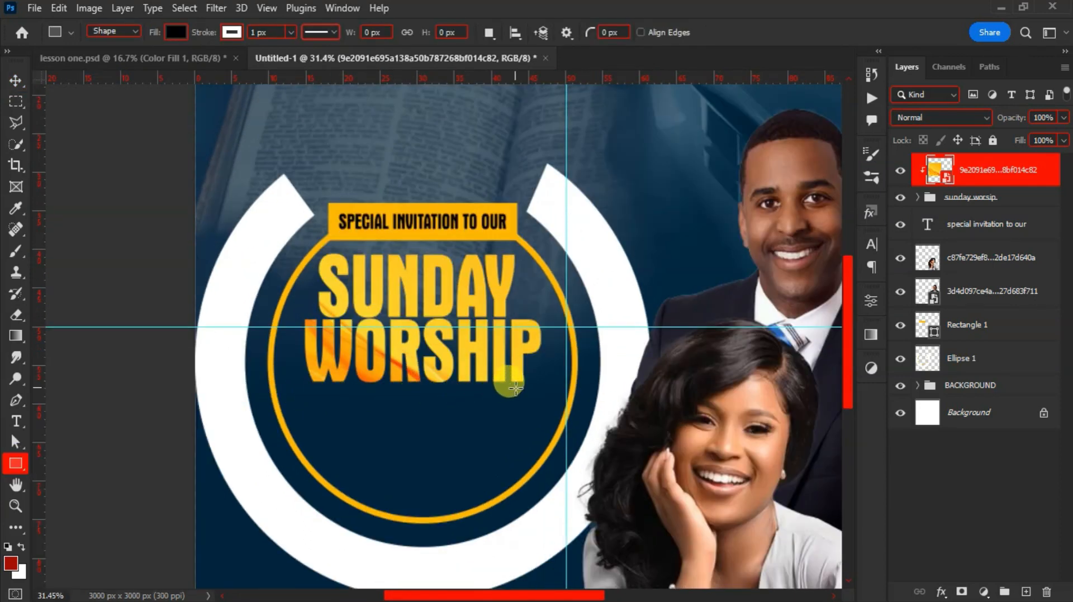
Draw a thin bar under WORSHIP with a yellow fill and no outline
scroll(522, 383, up, 2)
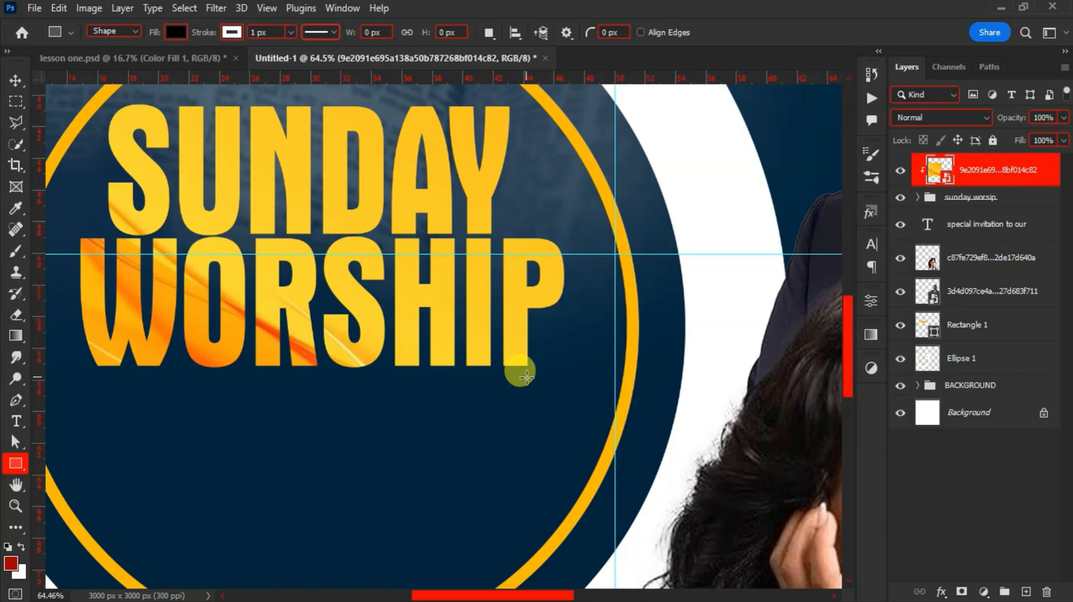
drag(527, 376, 74, 384)
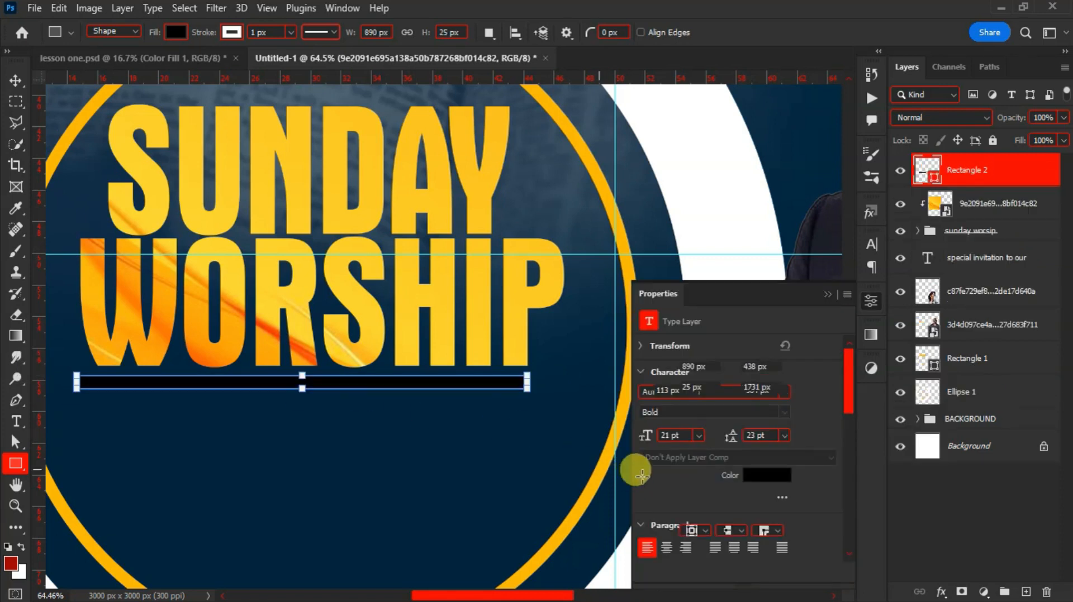
click(666, 469)
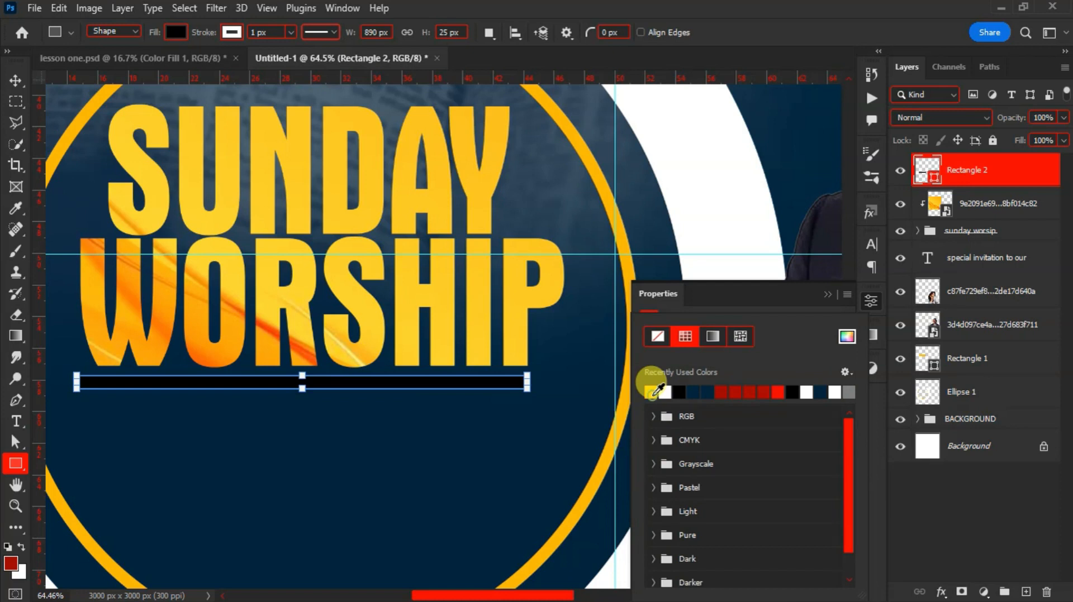
click(649, 393)
click(702, 298)
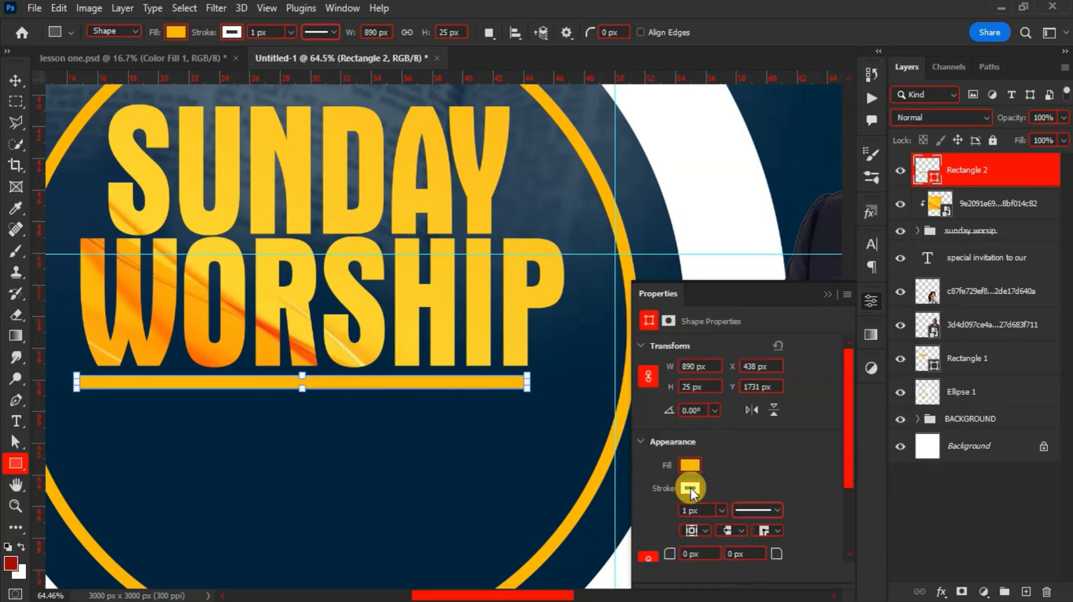
click(691, 490)
click(652, 334)
click(741, 296)
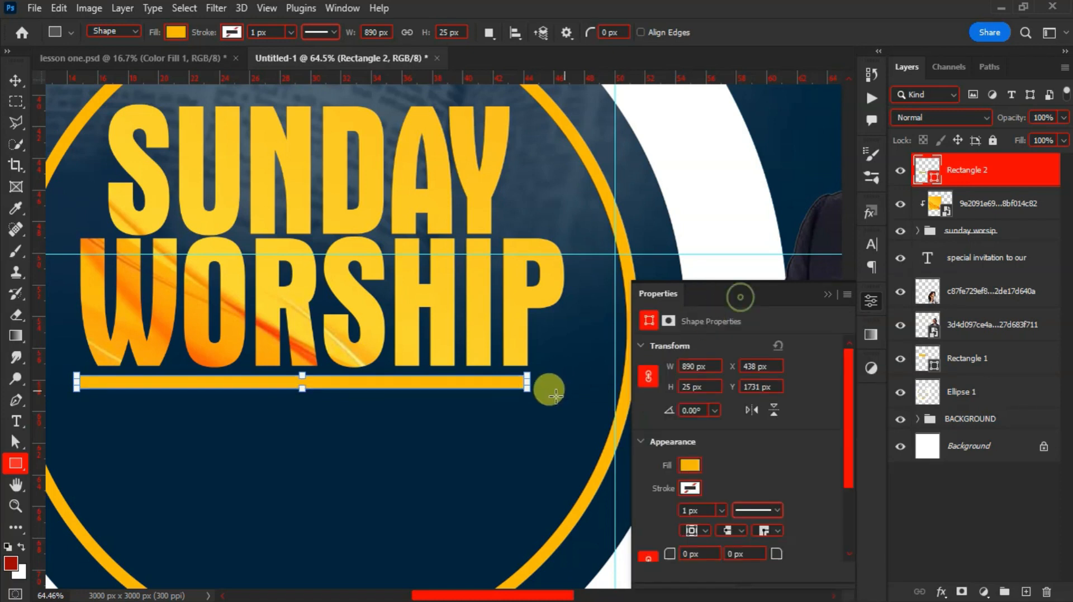
Recolour the bar with gold ffd124 sampled from the heading letters
key(v)
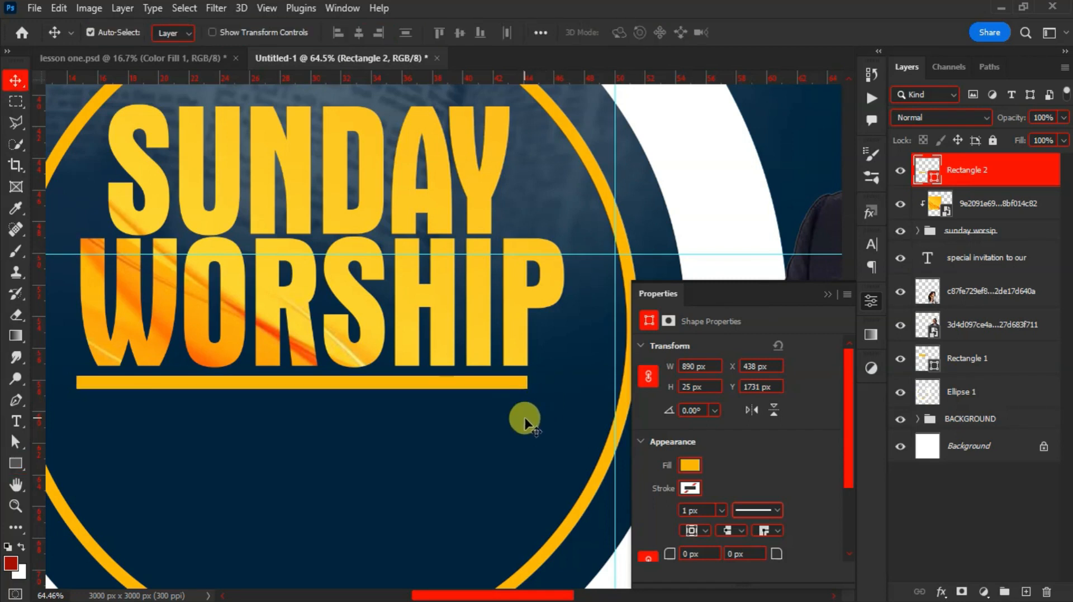
click(523, 419)
click(509, 386)
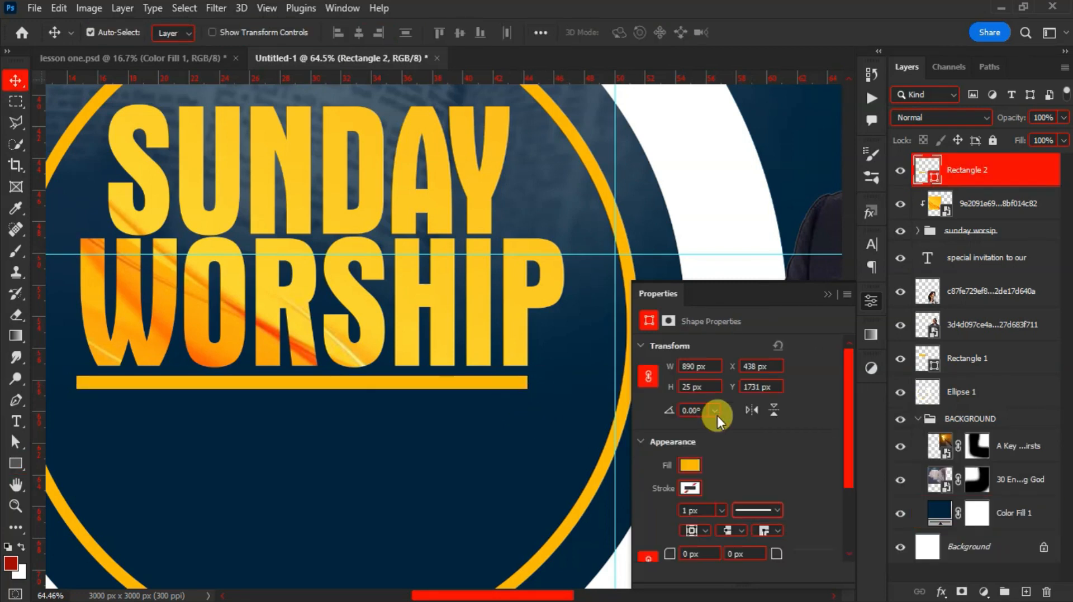
click(679, 459)
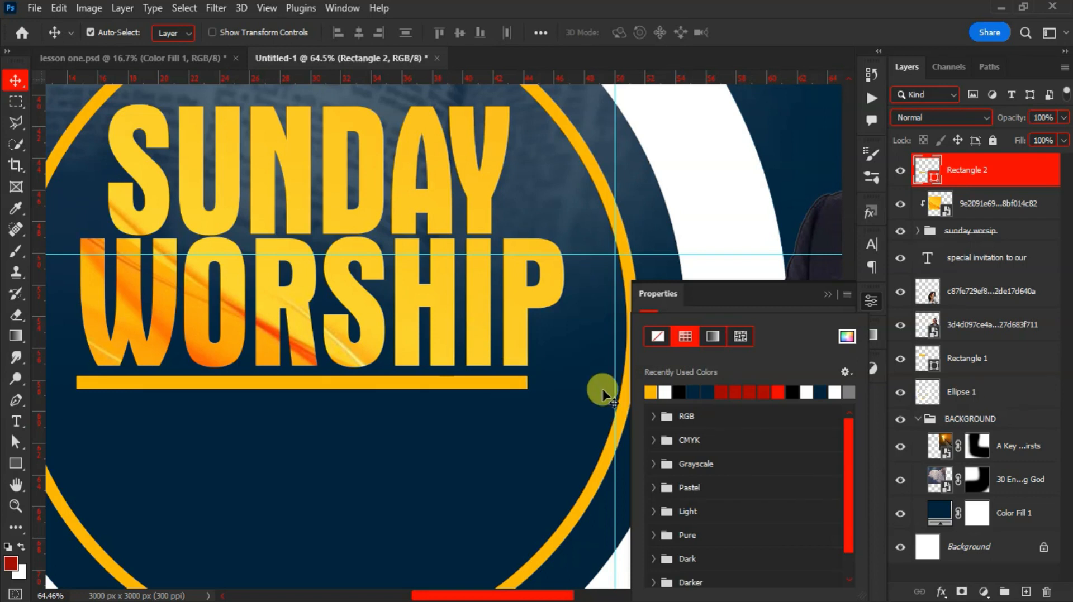
click(846, 337)
click(479, 299)
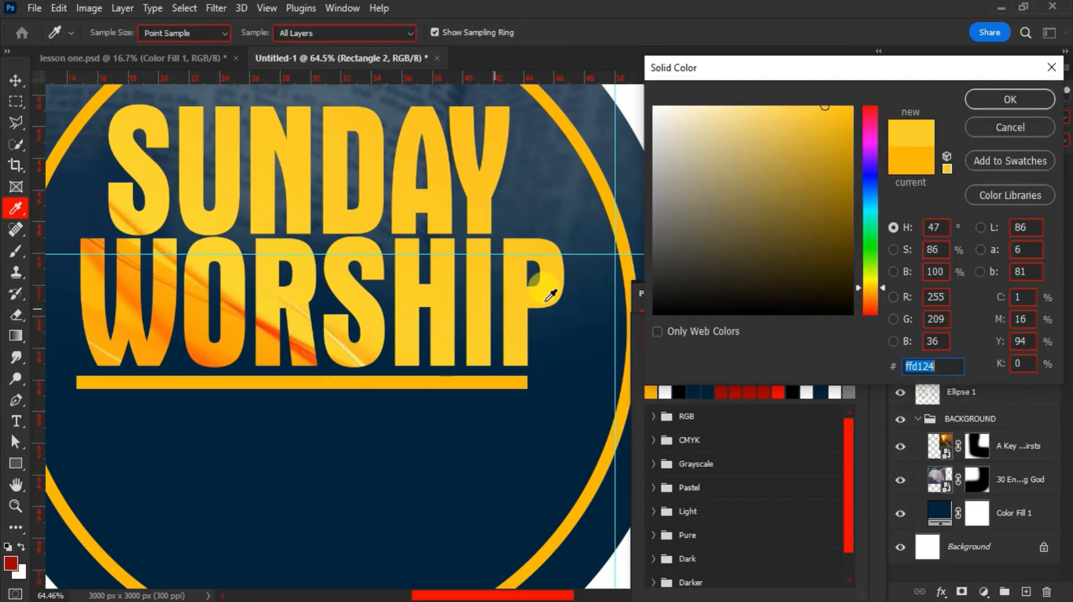
click(1005, 103)
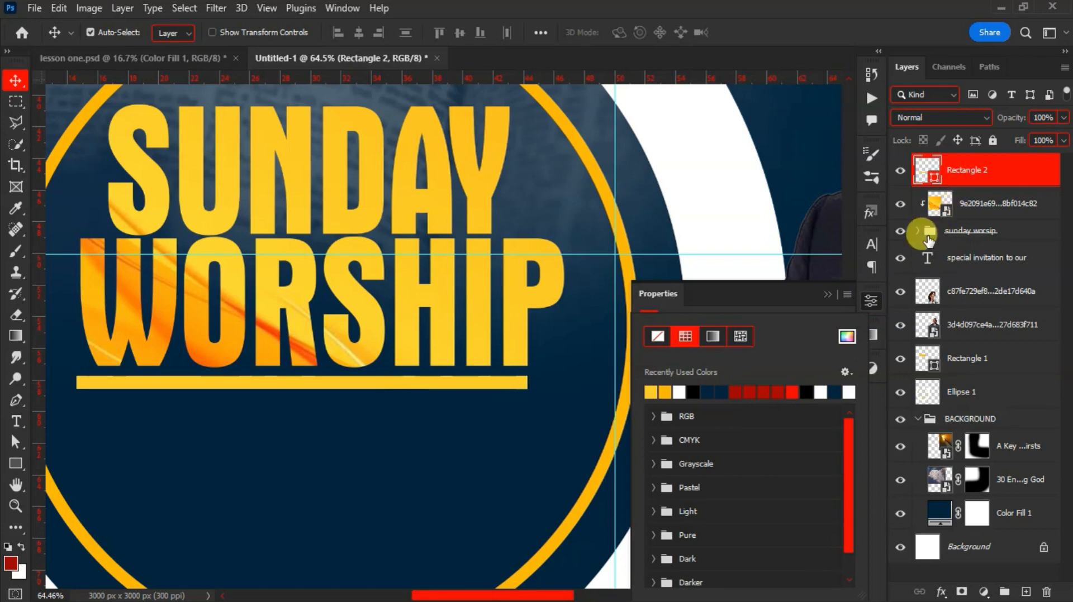
click(927, 237)
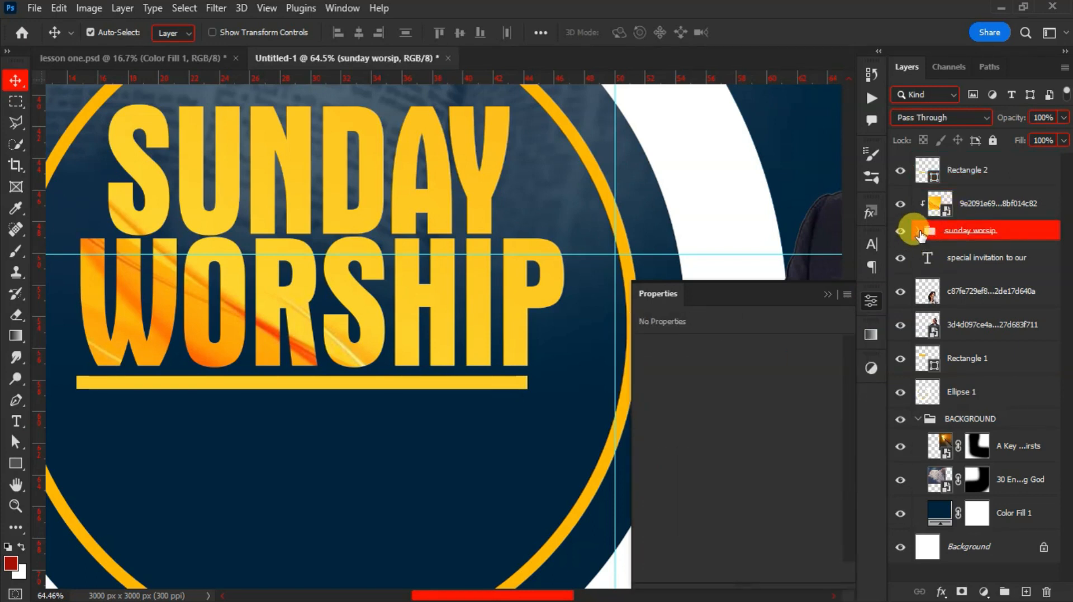
Convert the worship text layer into a shape
click(918, 232)
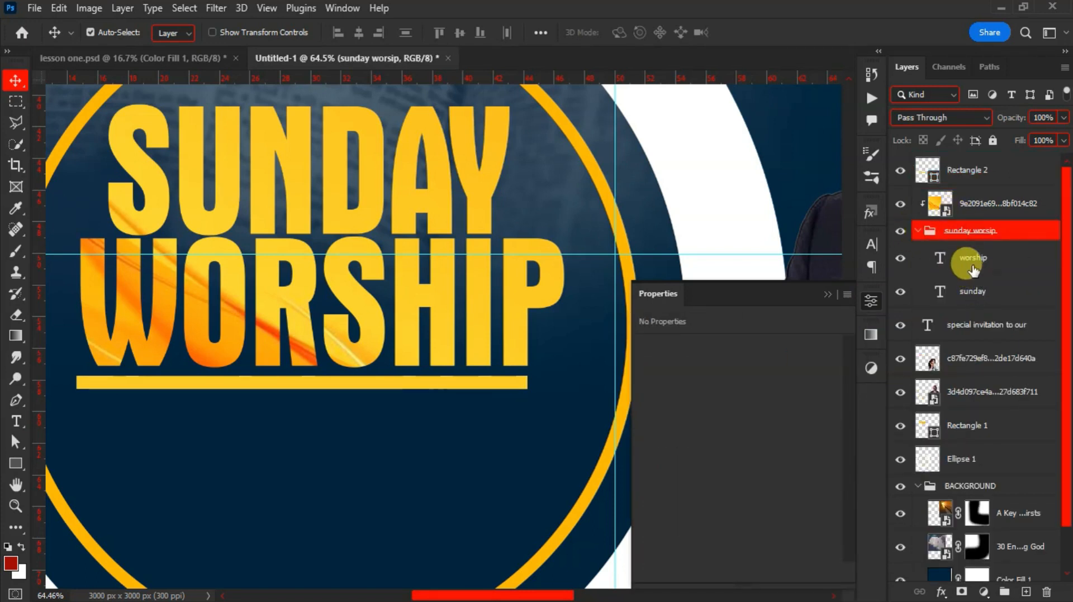
click(973, 263)
right_click(973, 260)
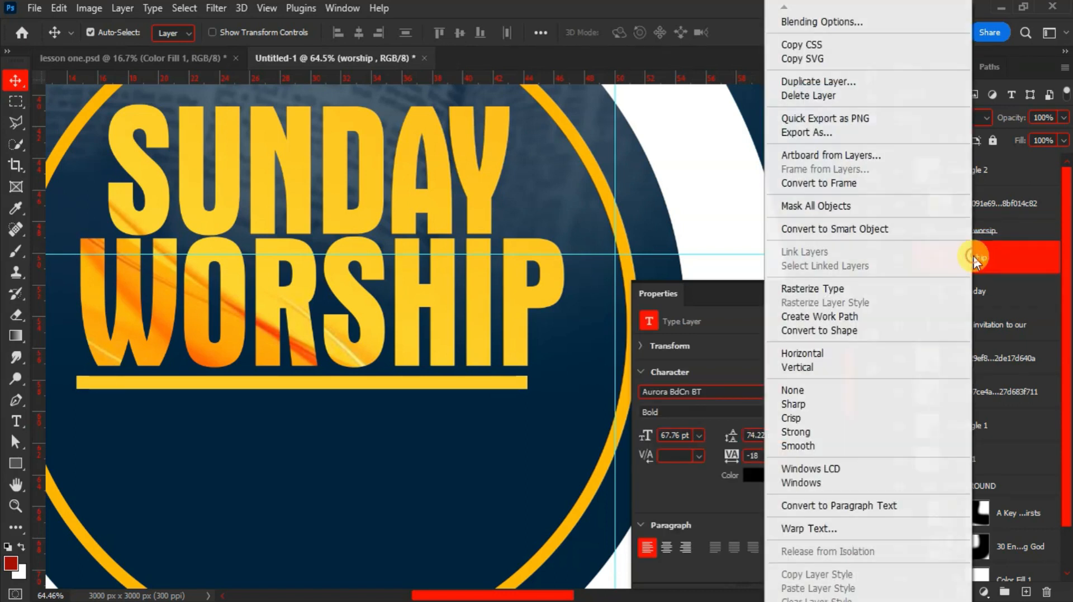
click(840, 334)
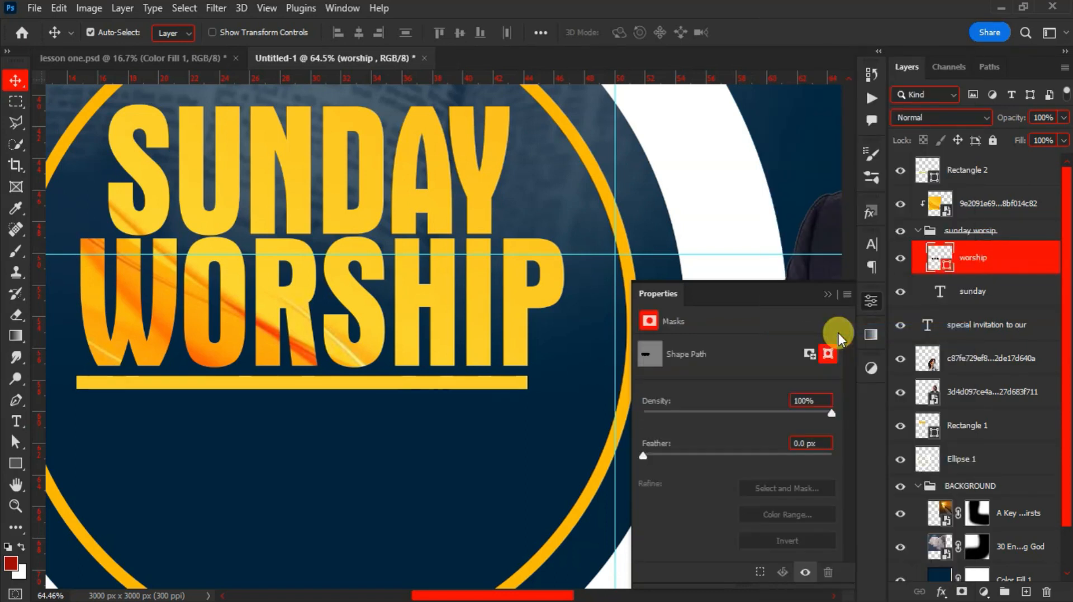
Drag the bottom anchors of the P and R legs down to meet the gold underline bar
click(17, 447)
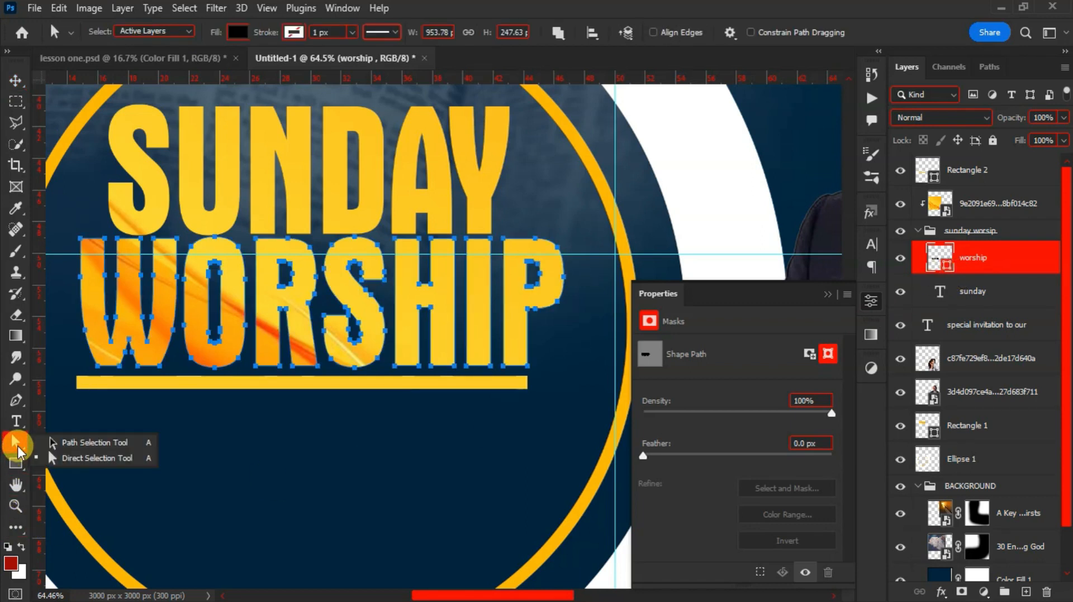
click(82, 459)
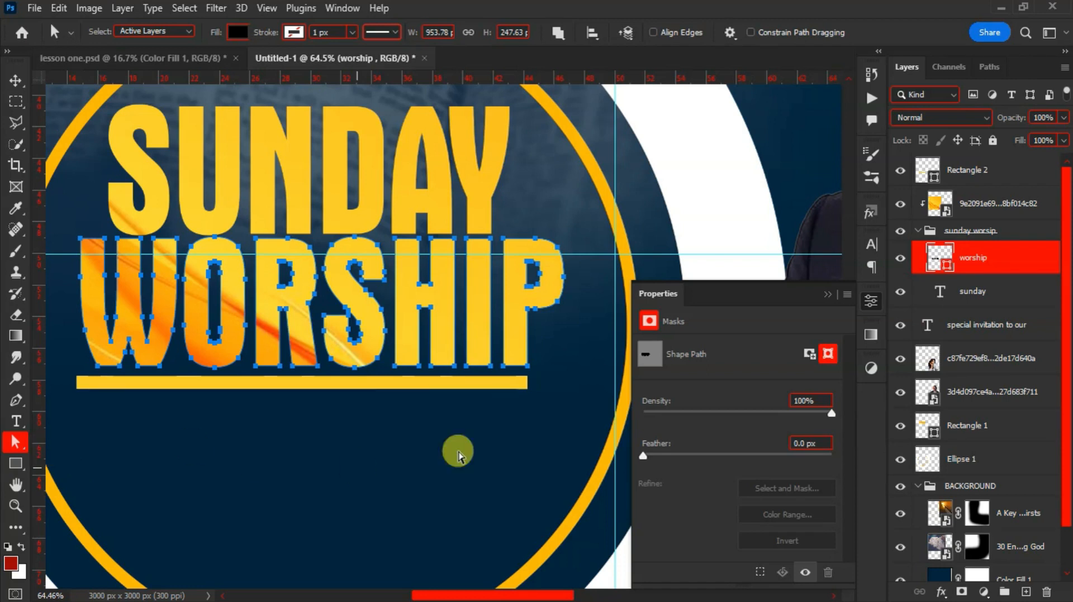
drag(498, 360, 532, 375)
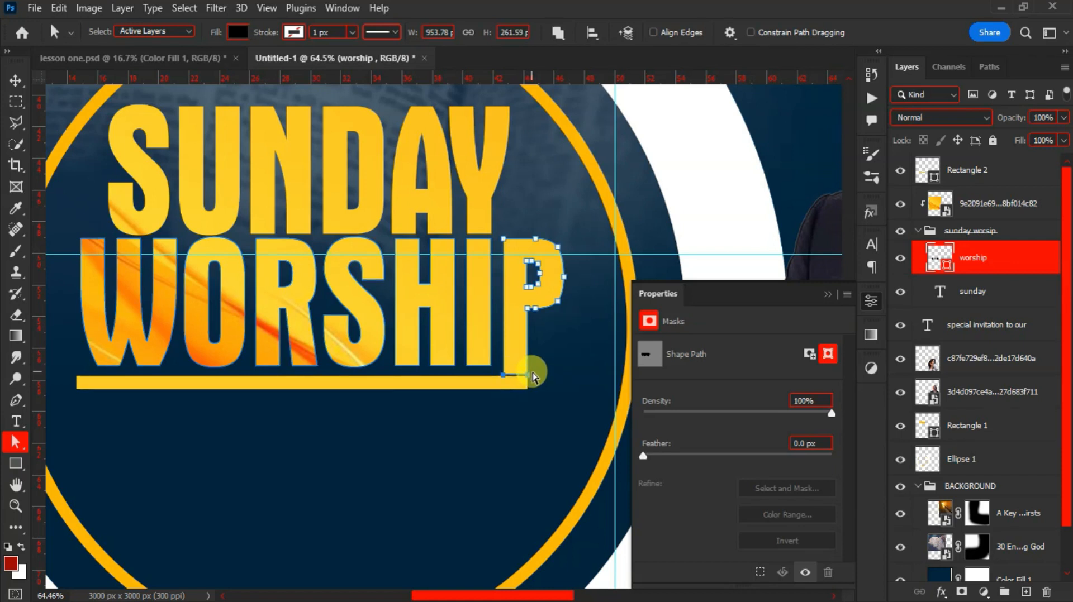
drag(532, 375, 533, 376)
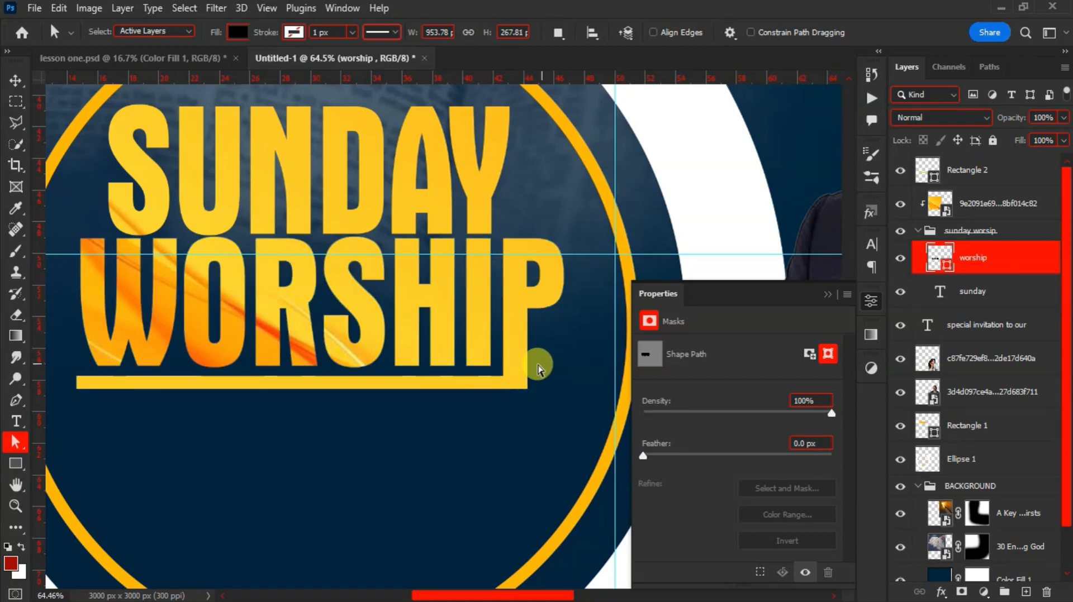
scroll(450, 326, down, 1)
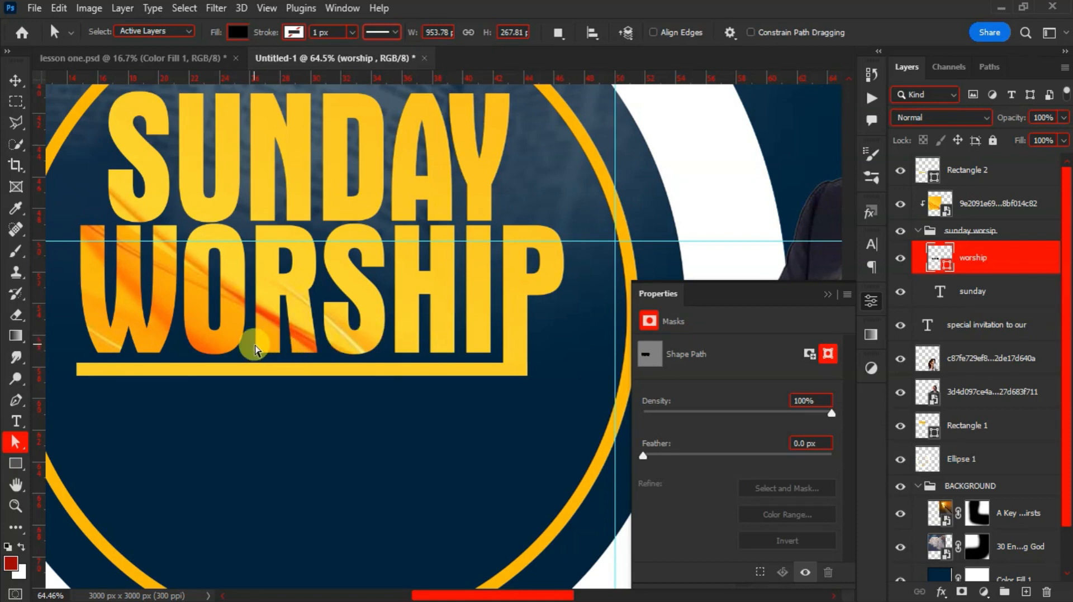
drag(247, 339, 285, 360)
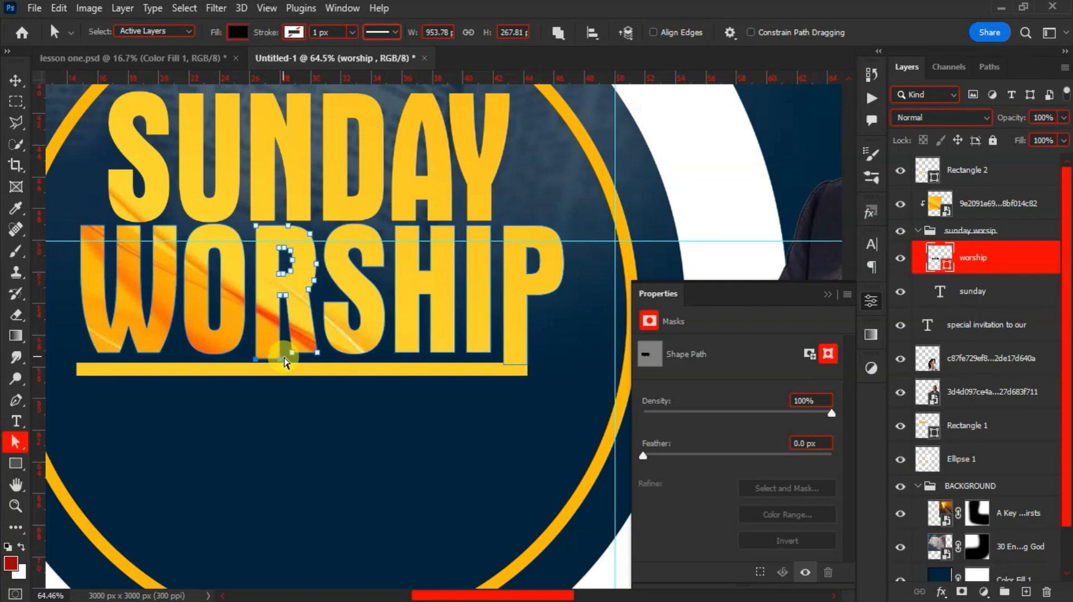
drag(285, 361, 285, 363)
click(284, 343)
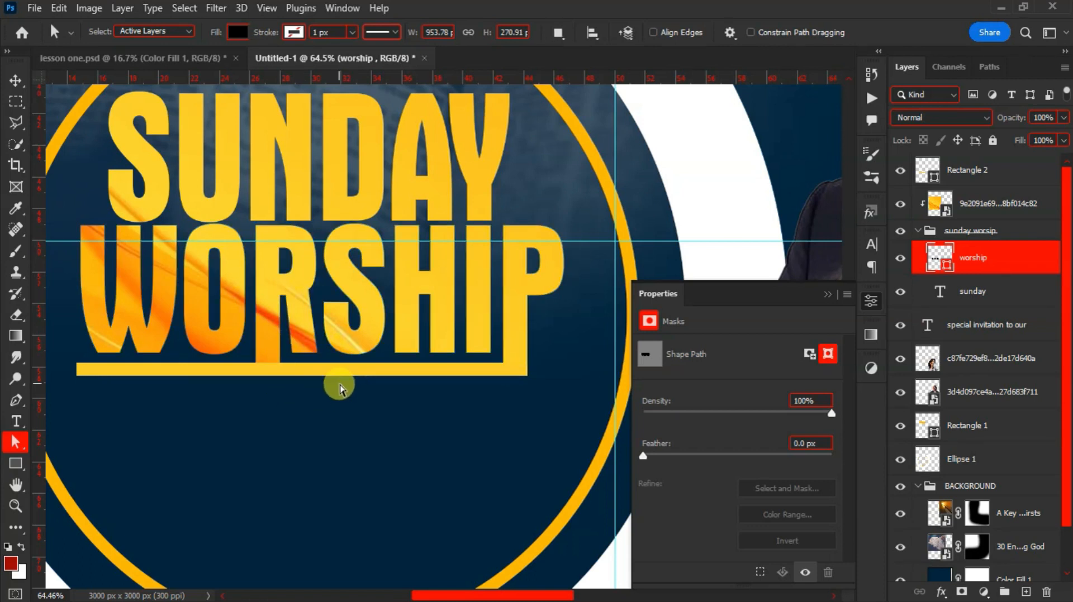
scroll(338, 388, down, 1)
scroll(338, 388, down, 1)
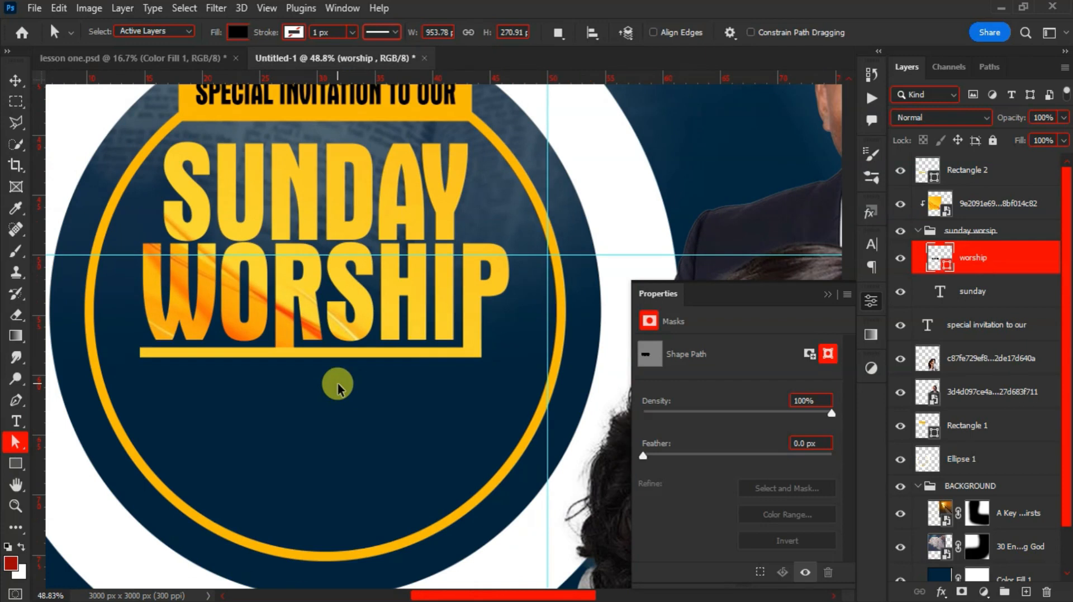
scroll(337, 388, down, 1)
Add a WITH text line below WORSHIP in the Taken by Vultures Demo font
key(t)
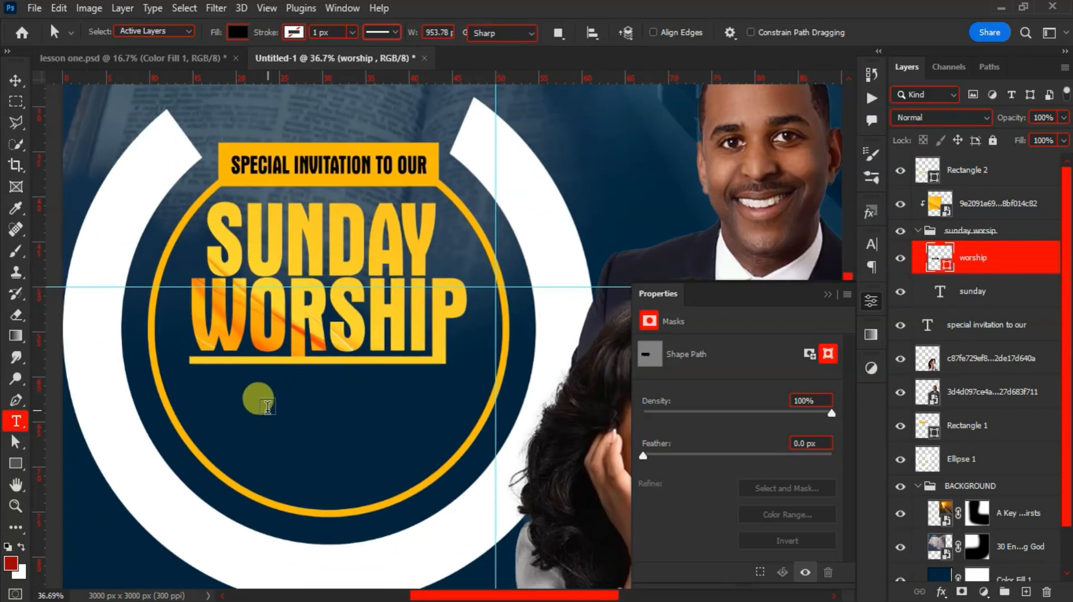
click(264, 403)
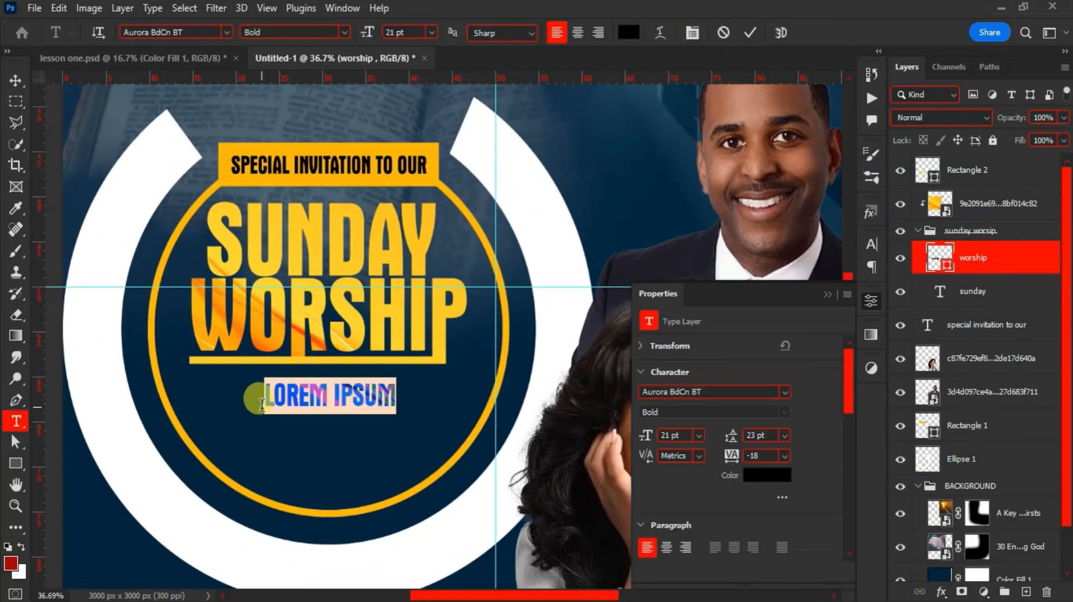
text(WITH)
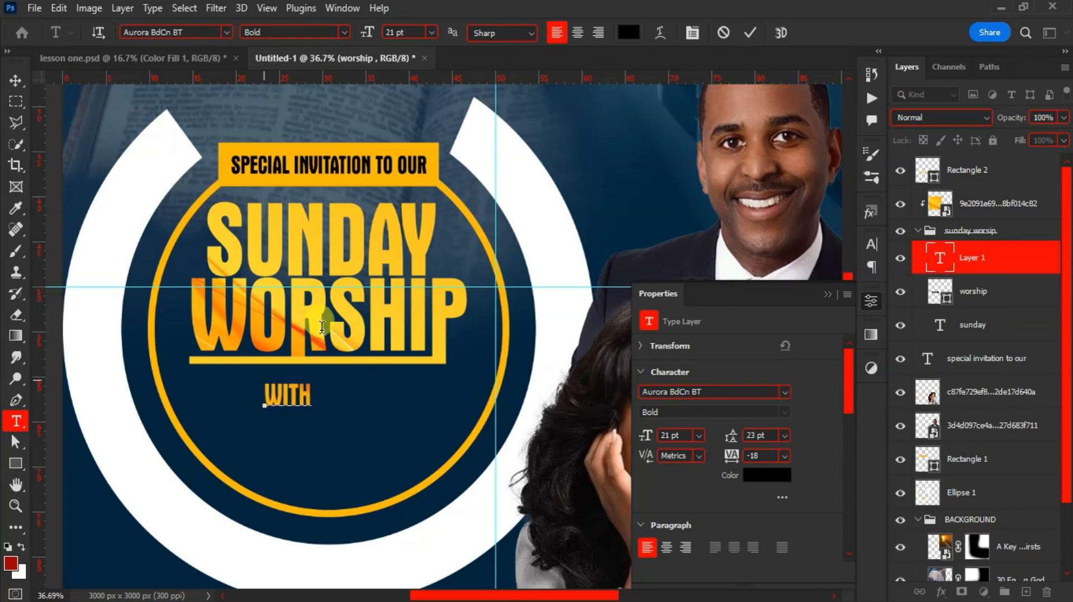
click(750, 33)
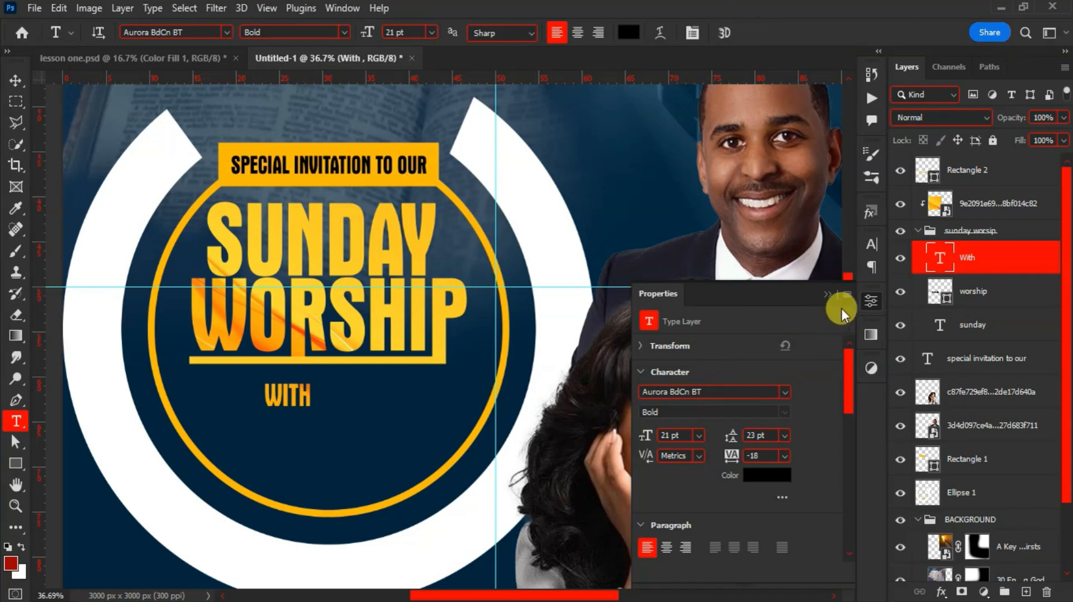
click(828, 295)
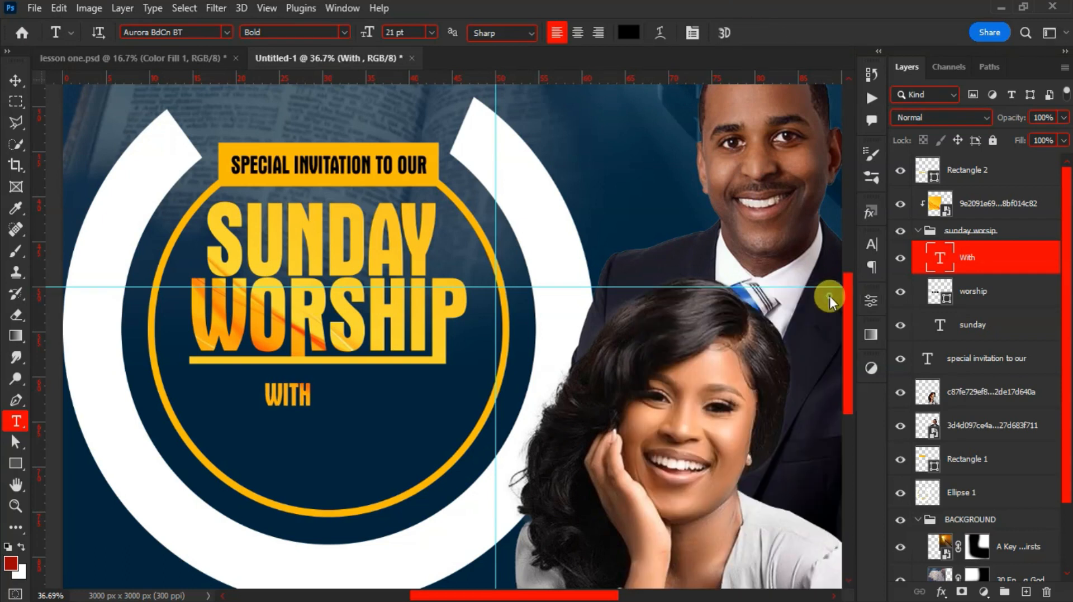
click(870, 246)
click(763, 267)
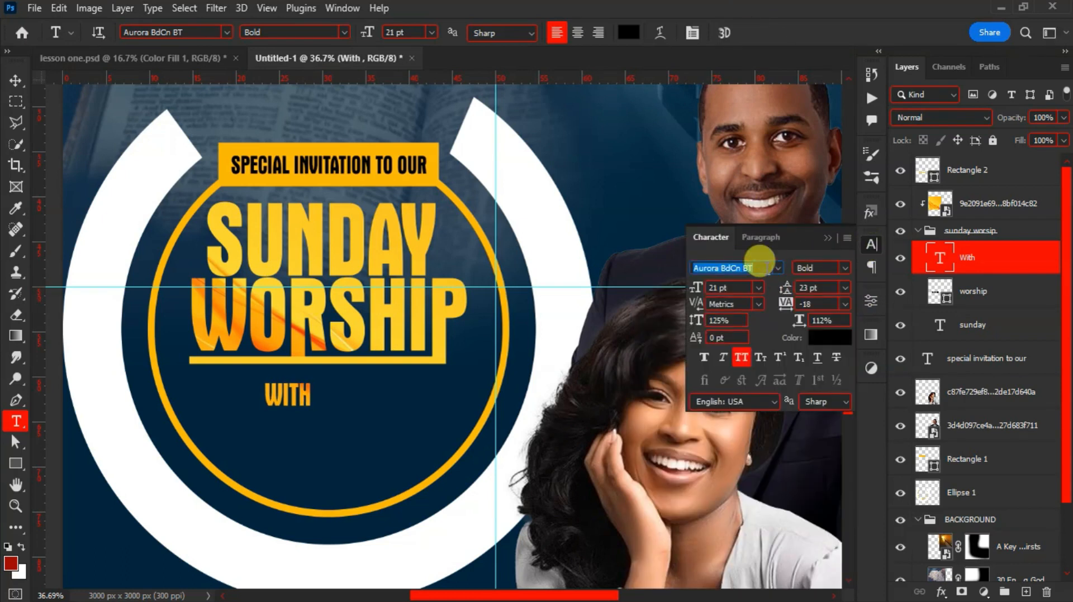
text(take)
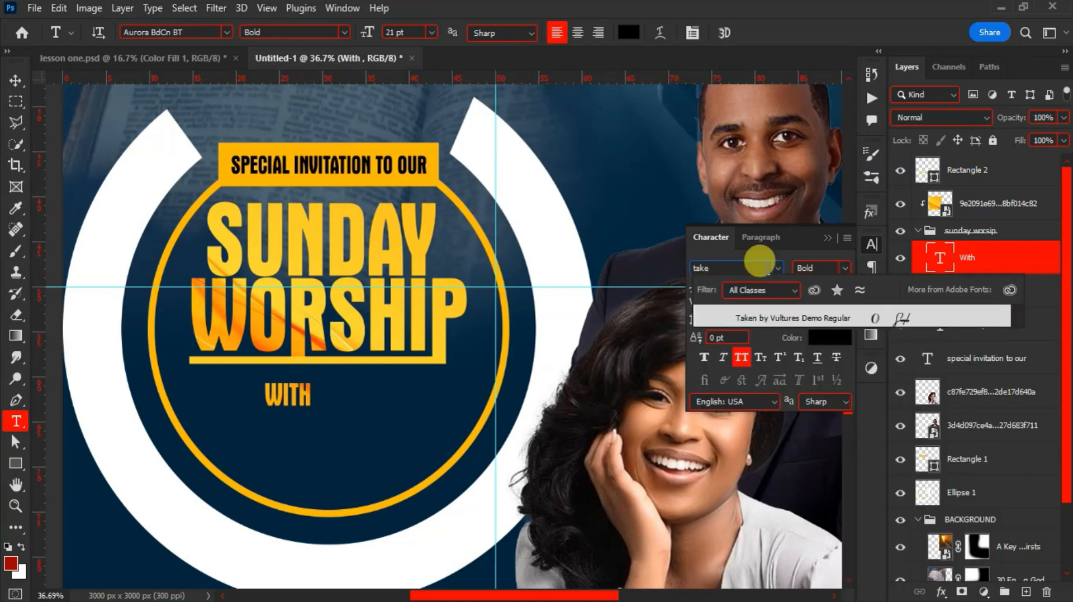
click(788, 321)
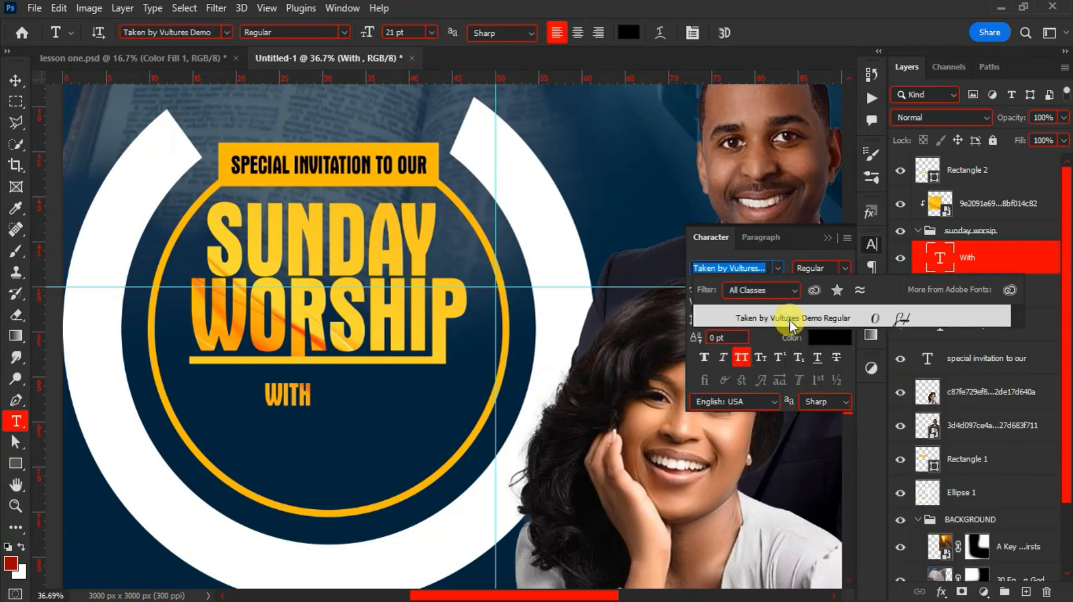
click(789, 320)
Move the With layer to the top of the stack and place it under the bar's left end
key(v)
click(284, 398)
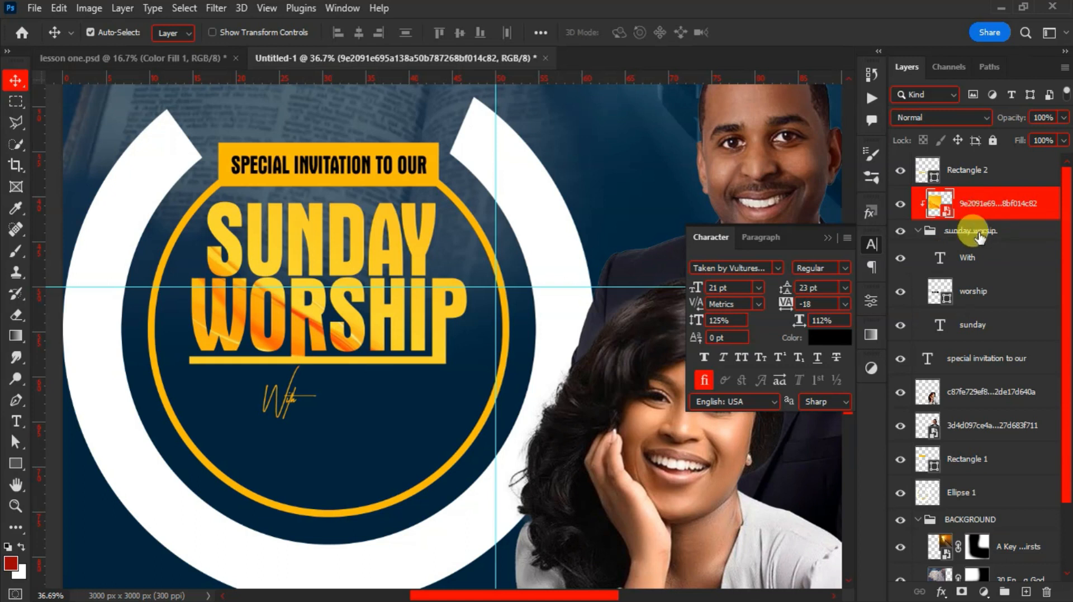
drag(972, 259, 973, 159)
drag(311, 416, 226, 385)
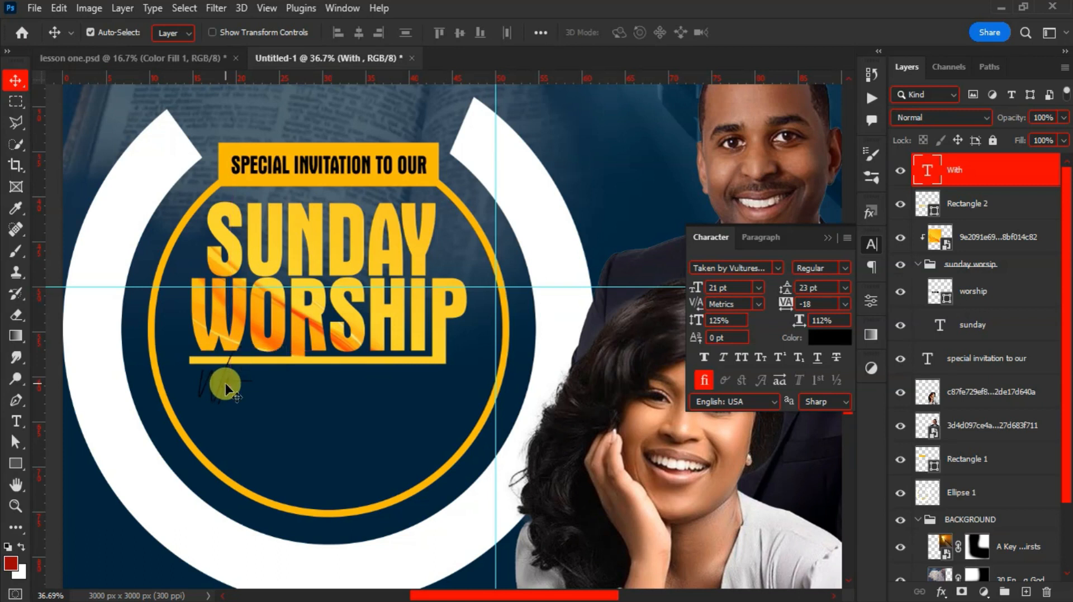
Make With white, Faux Bold, with tracking 82, and reposition it just below the bar
click(817, 341)
drag(685, 246, 637, 47)
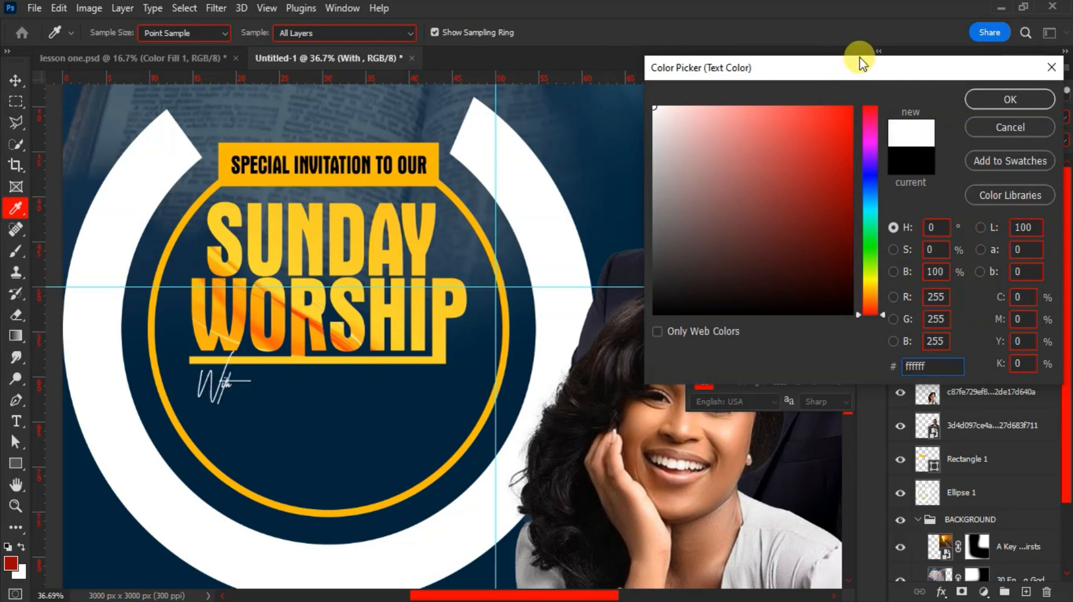
click(981, 94)
click(705, 357)
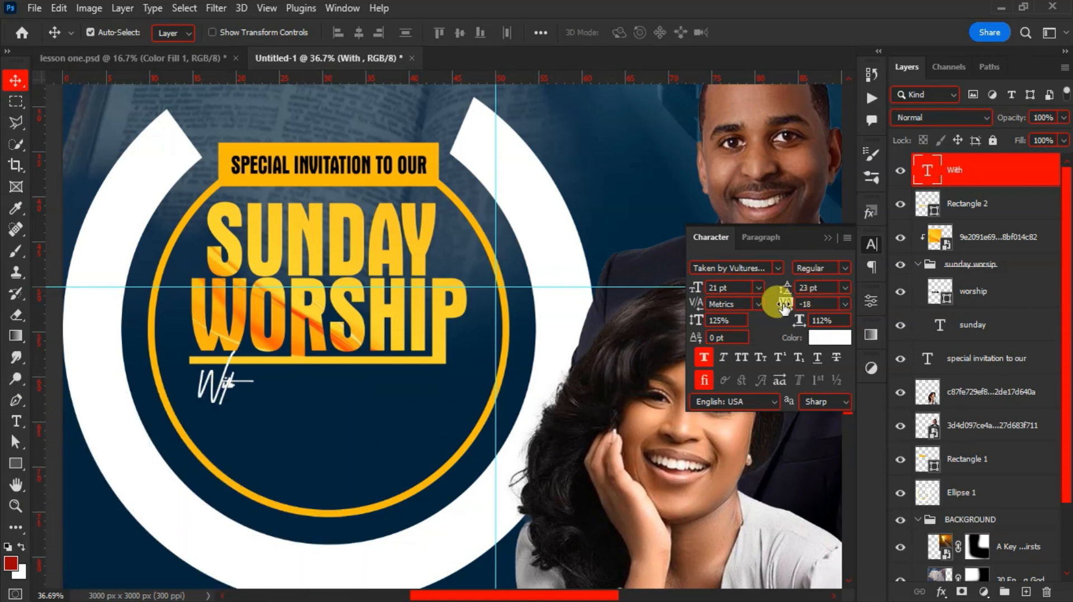
drag(785, 307, 785, 303)
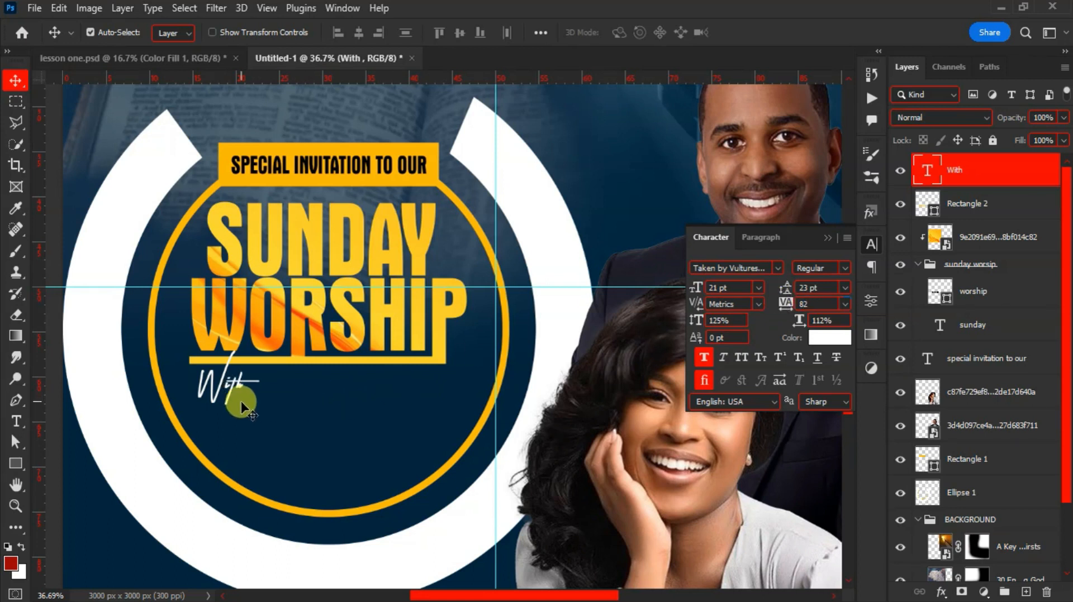
drag(224, 396, 216, 383)
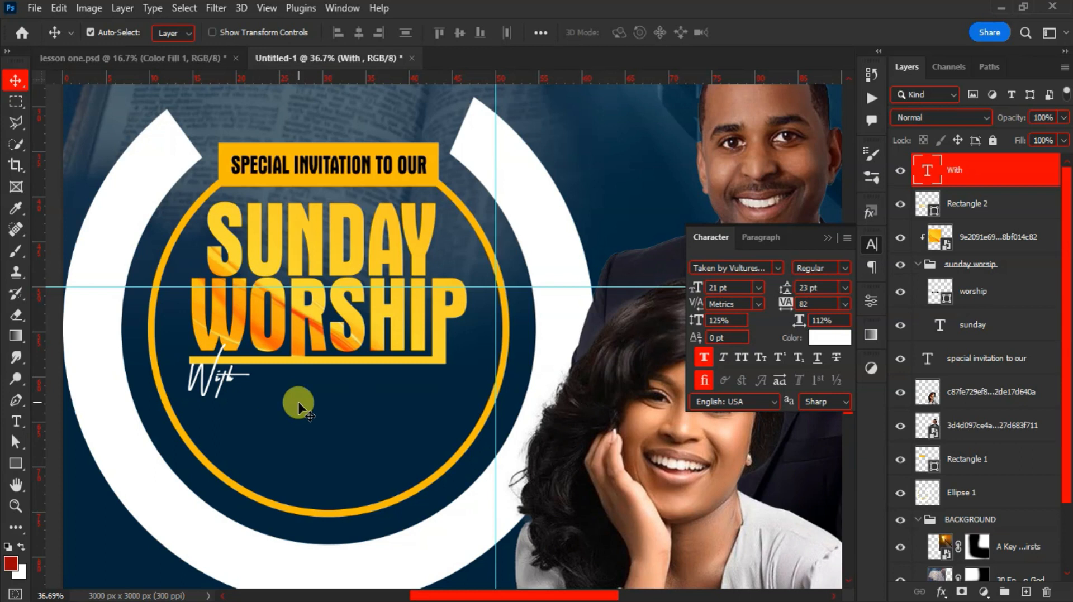
key(t)
click(273, 390)
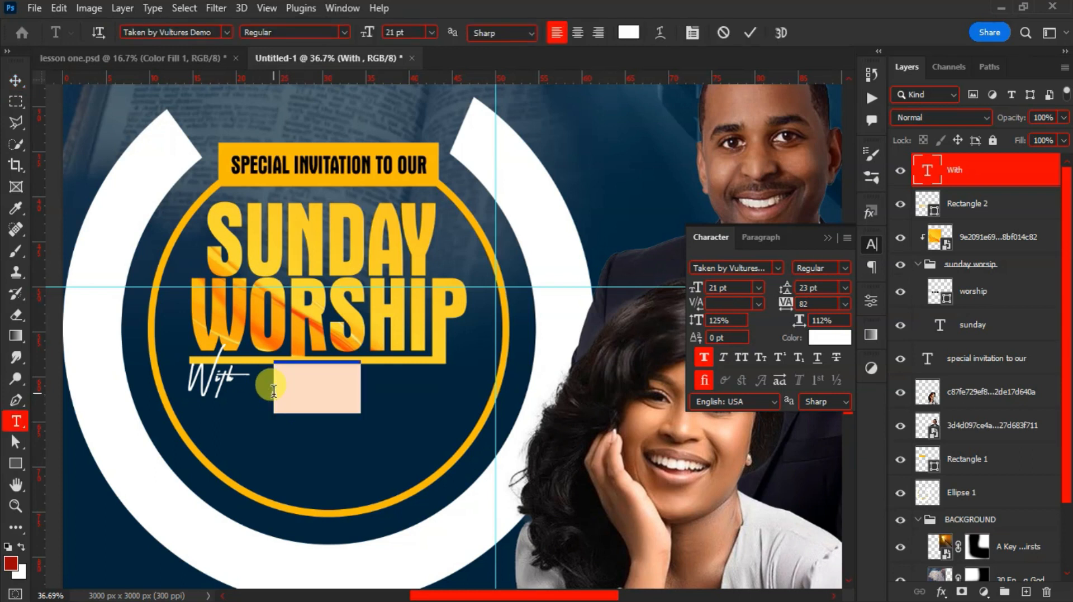
click(227, 33)
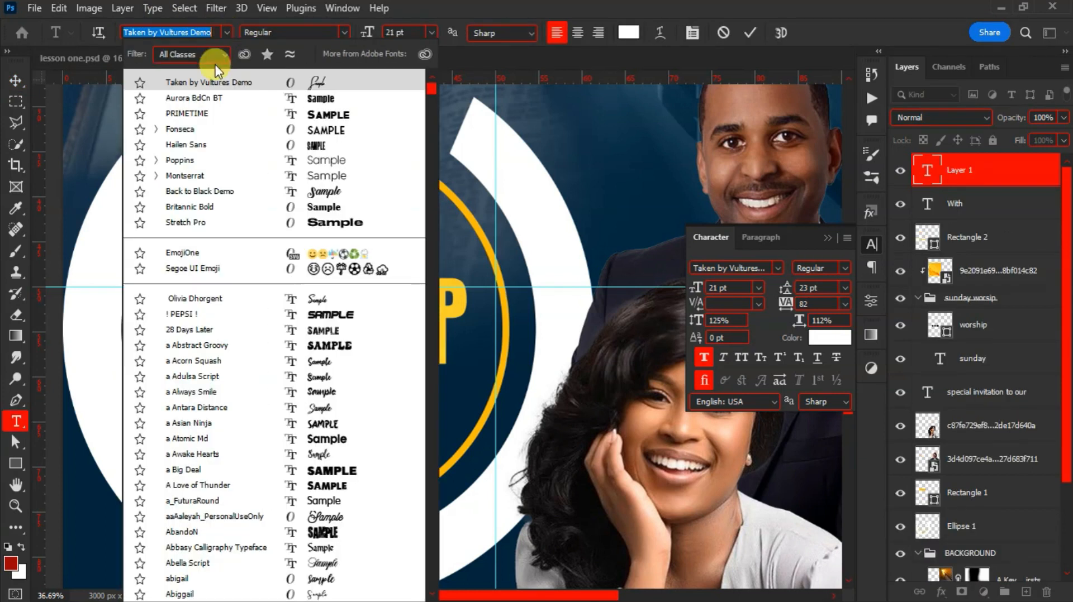
click(185, 96)
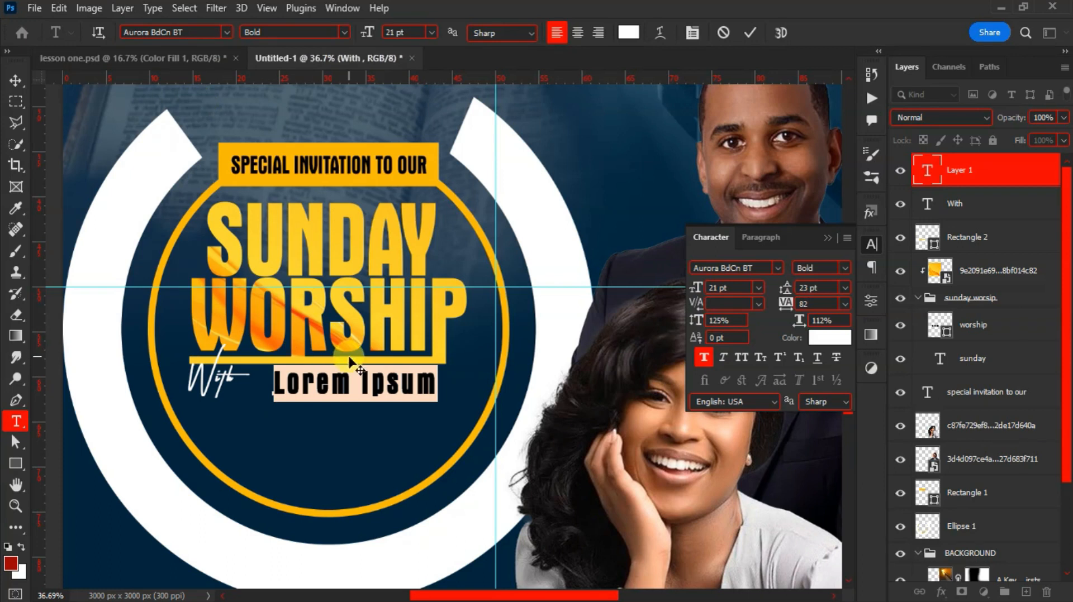
drag(778, 304, 783, 310)
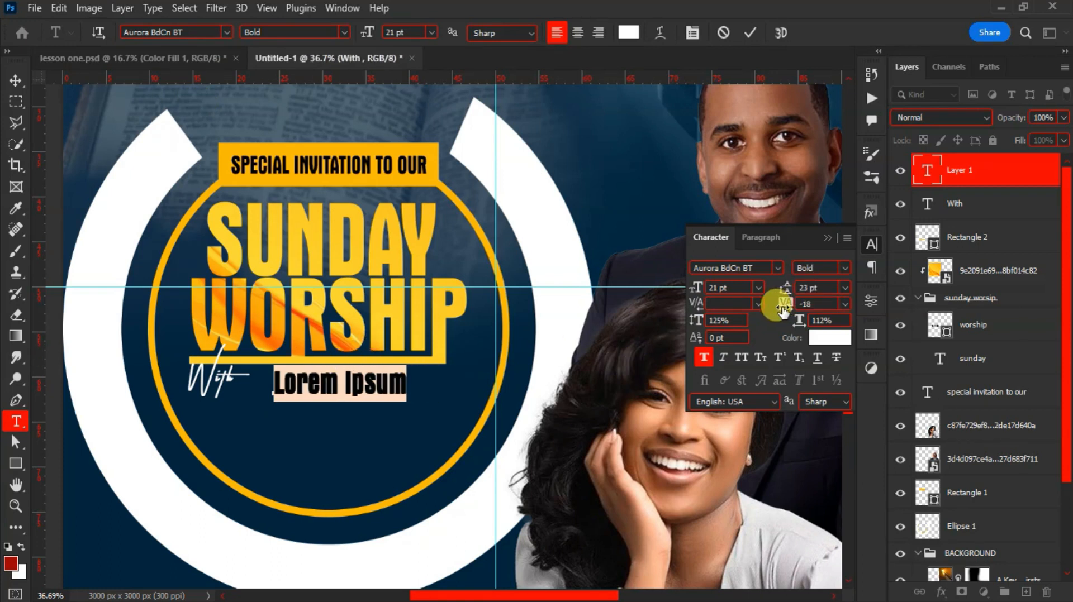
text(tlm)
key(BackSpace)
key(BackSpace)
key(BackSpace)
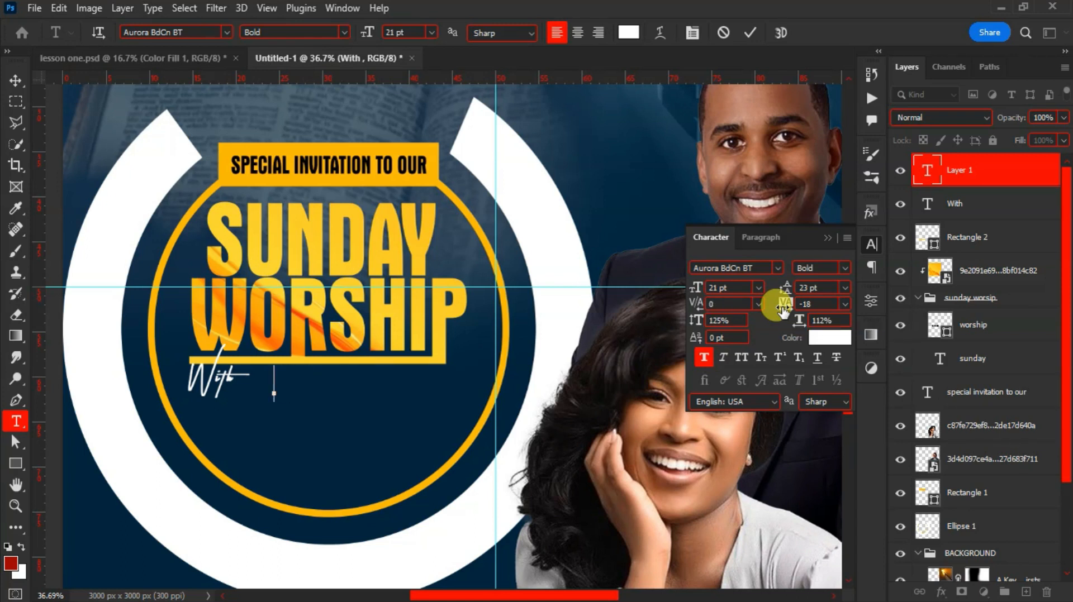
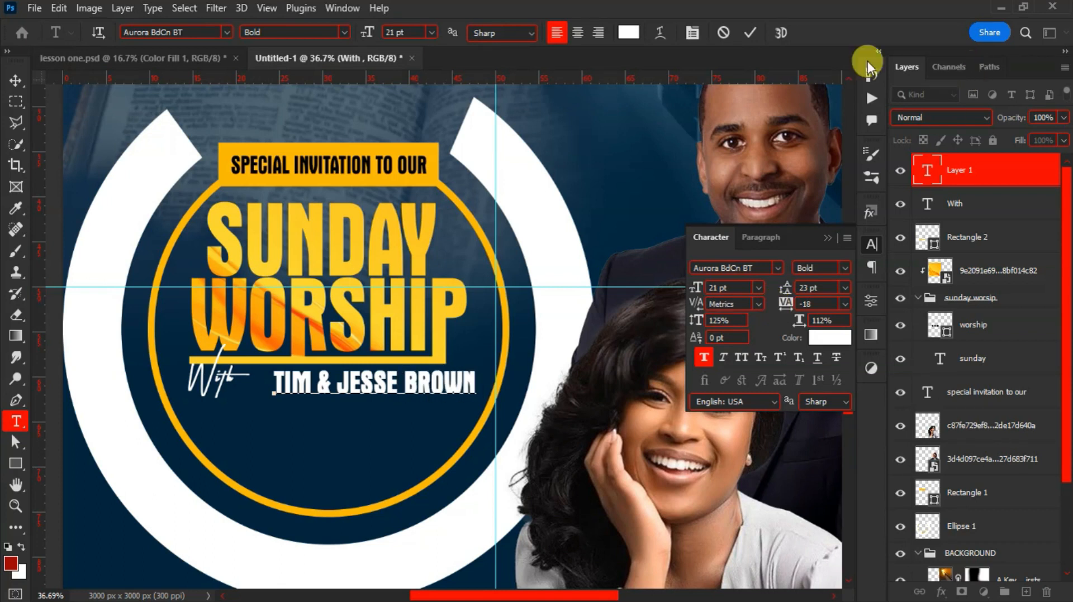
click(738, 197)
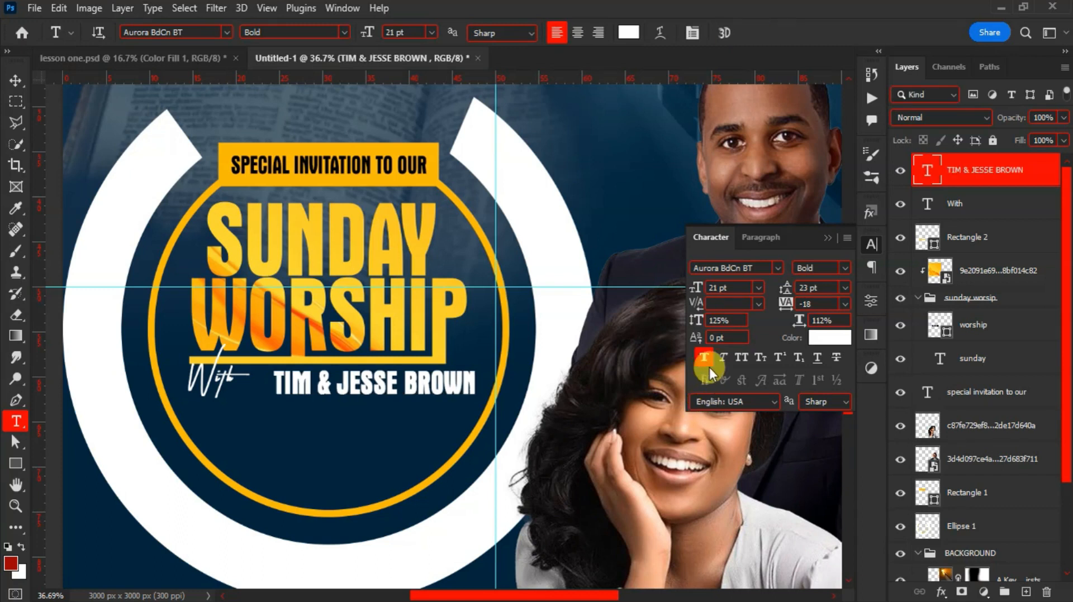
key(v)
drag(405, 390, 371, 395)
click(217, 382)
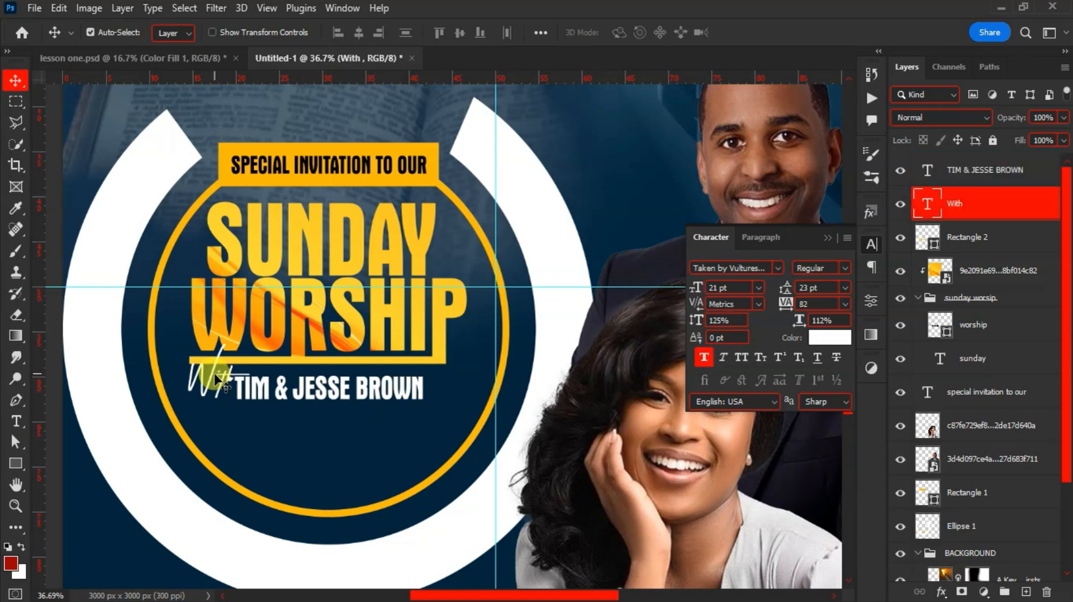
drag(241, 399, 248, 394)
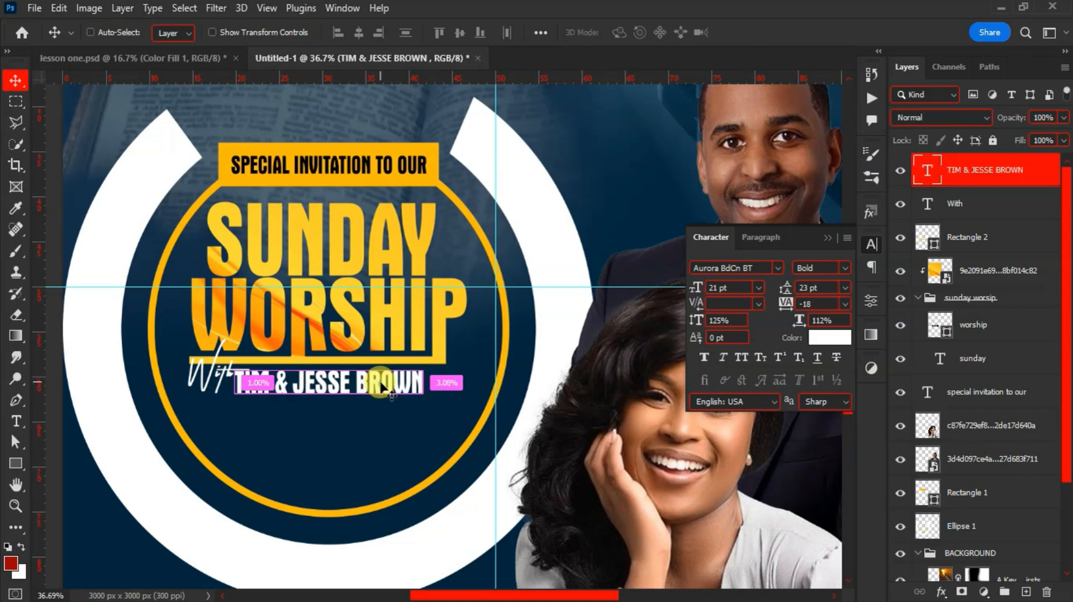
key(ctrl+t)
drag(428, 400, 449, 412)
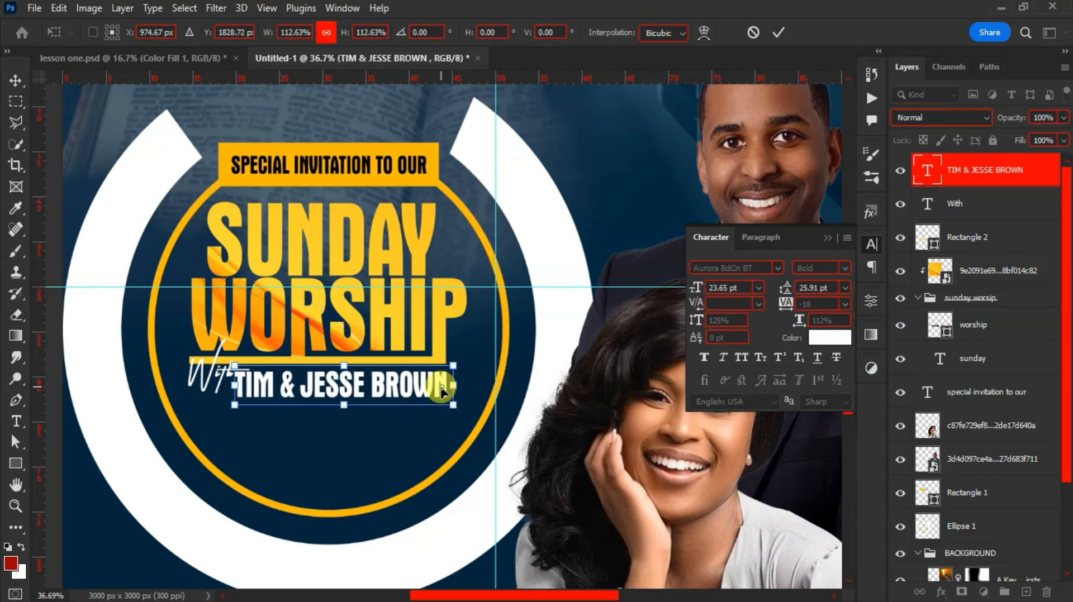
key(Return)
scroll(435, 386, down, 2)
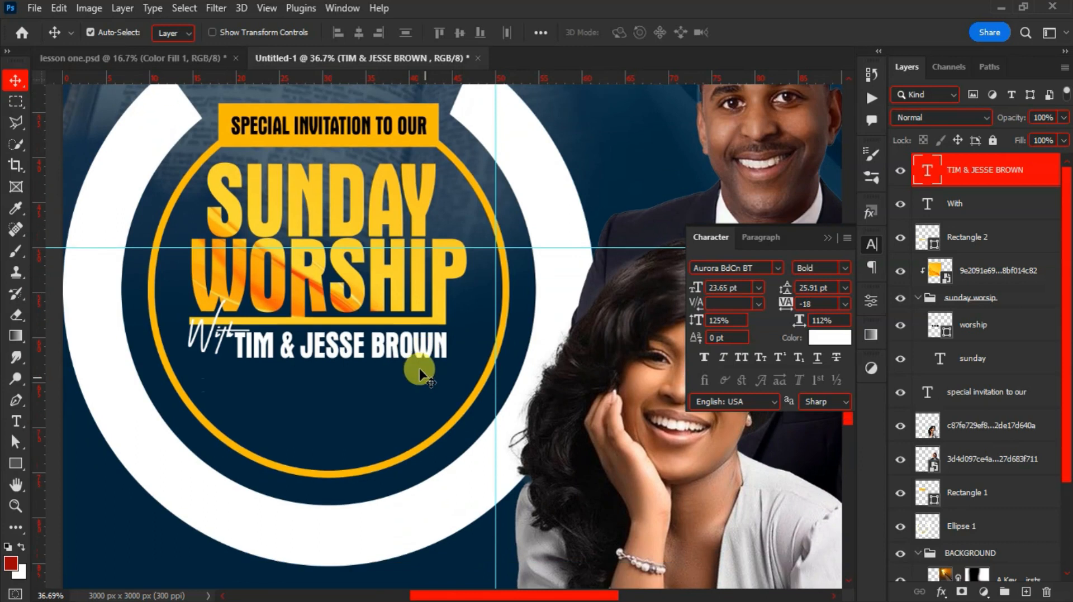
click(17, 465)
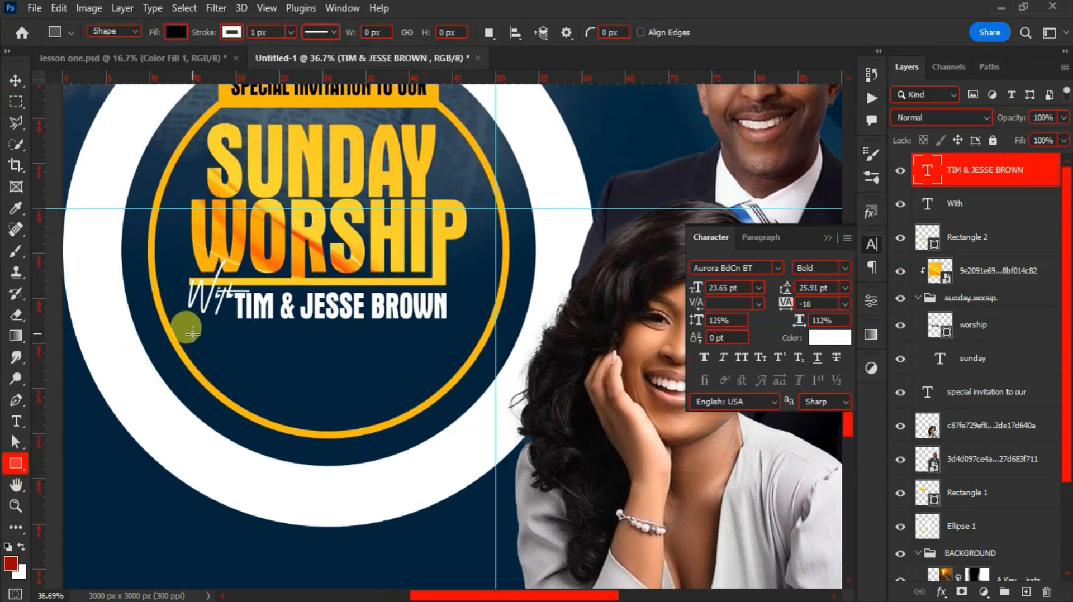
drag(211, 338, 444, 363)
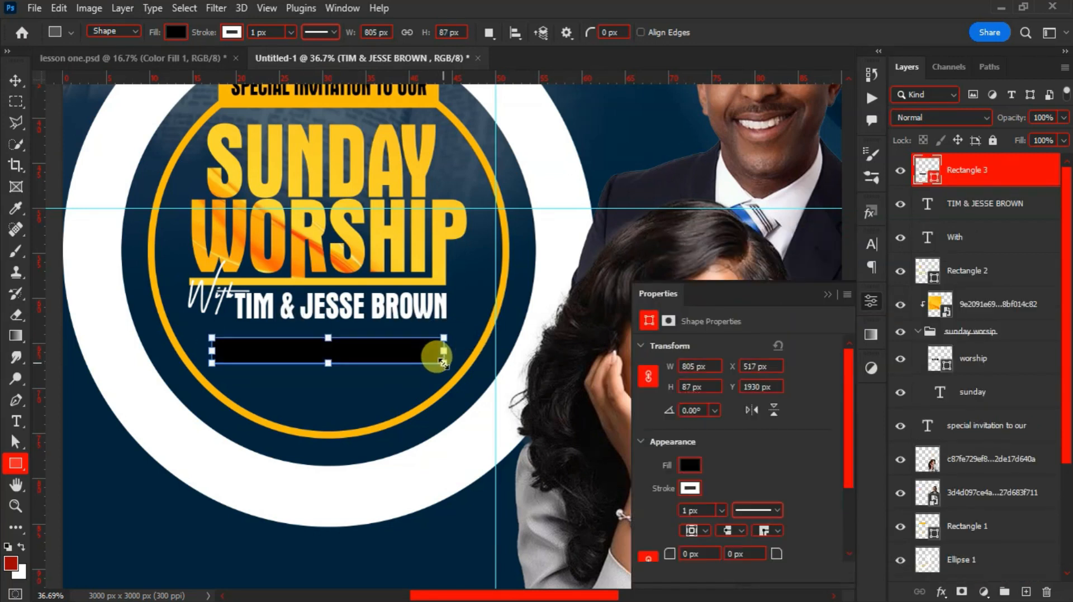
click(691, 466)
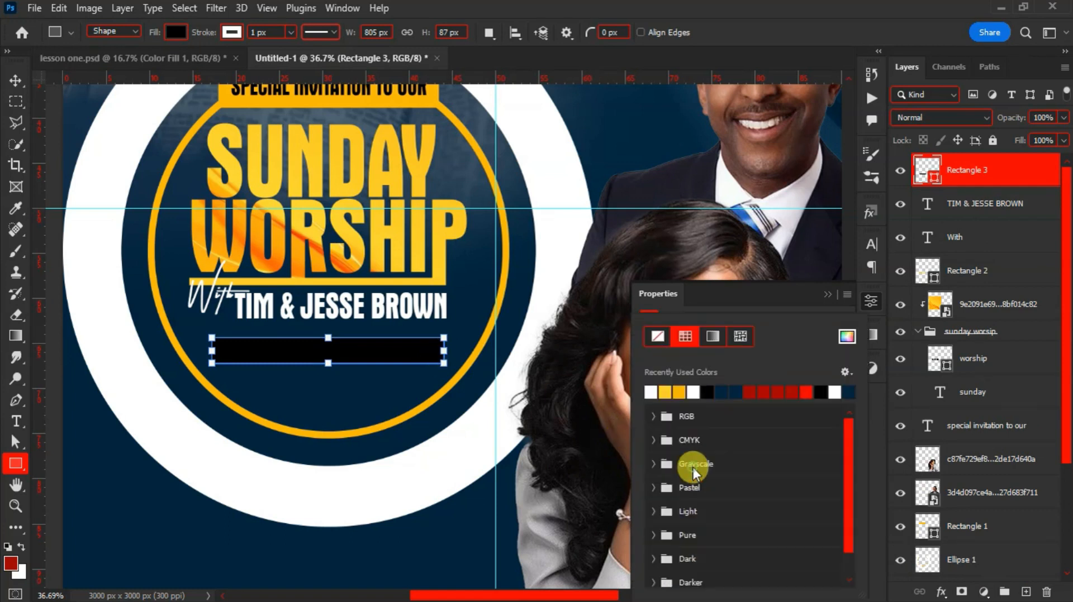
click(666, 392)
click(696, 297)
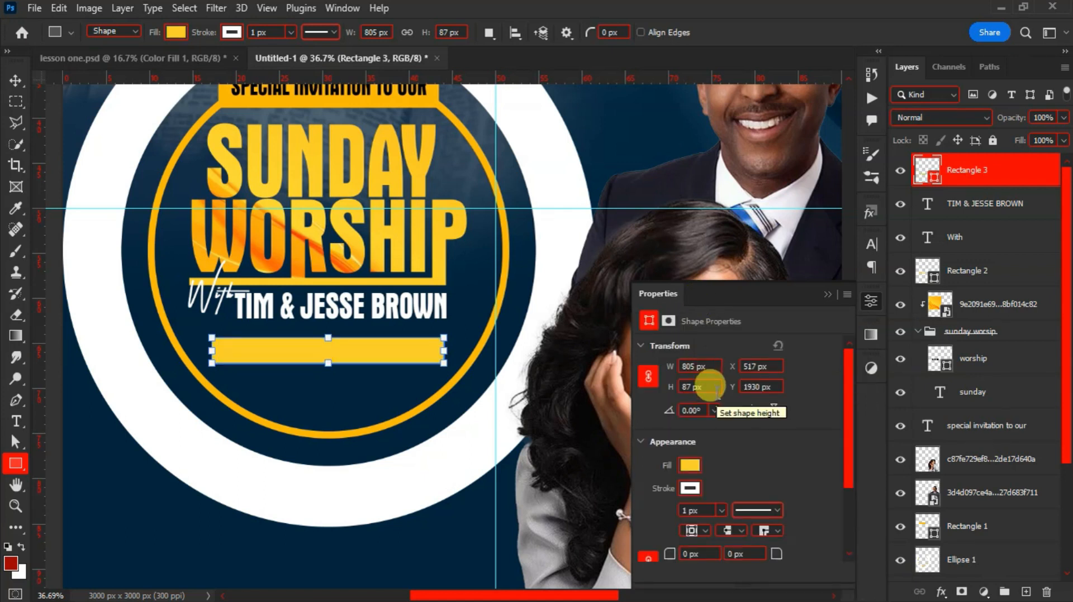
click(825, 293)
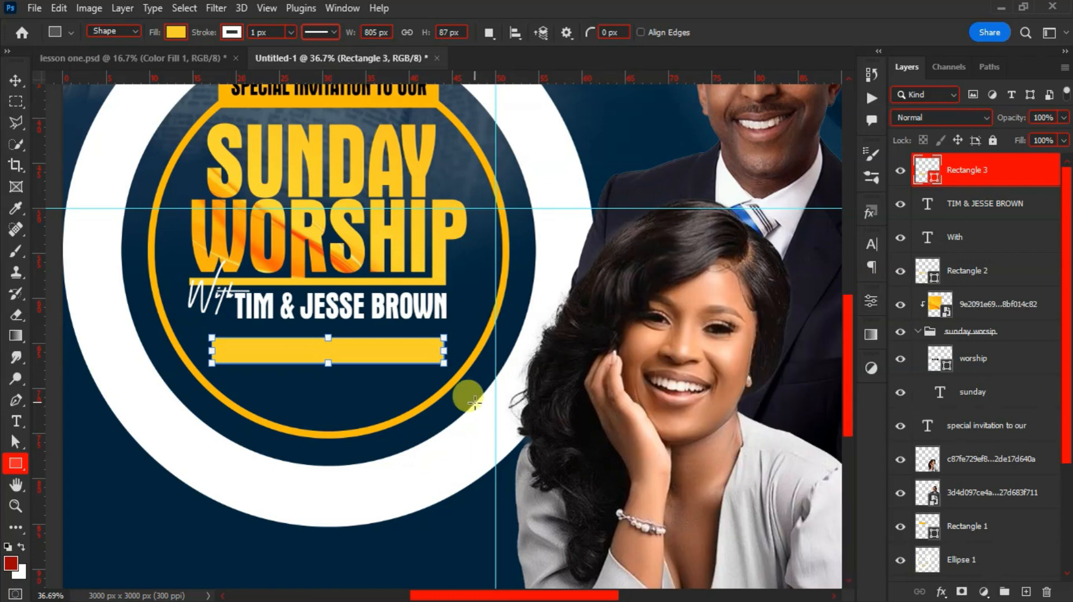
key(v)
drag(367, 351, 362, 345)
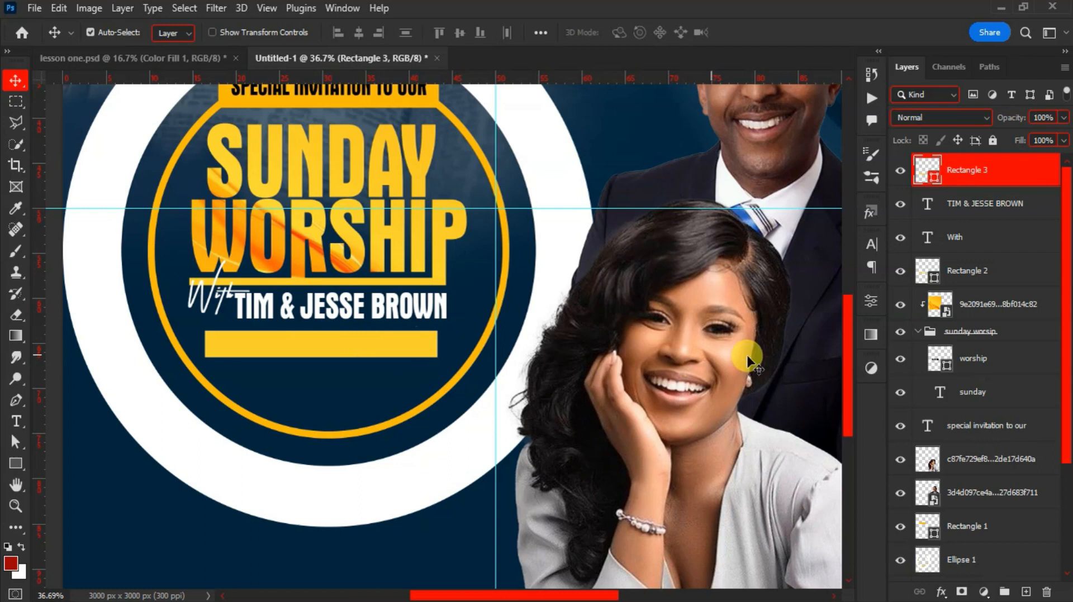
Duplicate the yellow bar and shrink the copy into a short block on the left
click(870, 300)
click(690, 488)
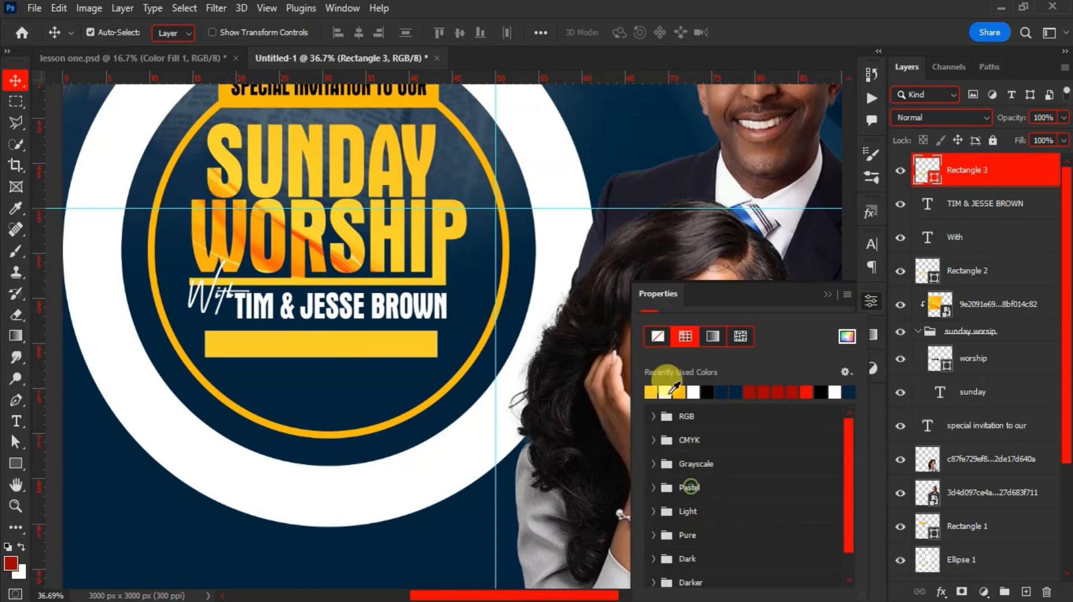
click(722, 298)
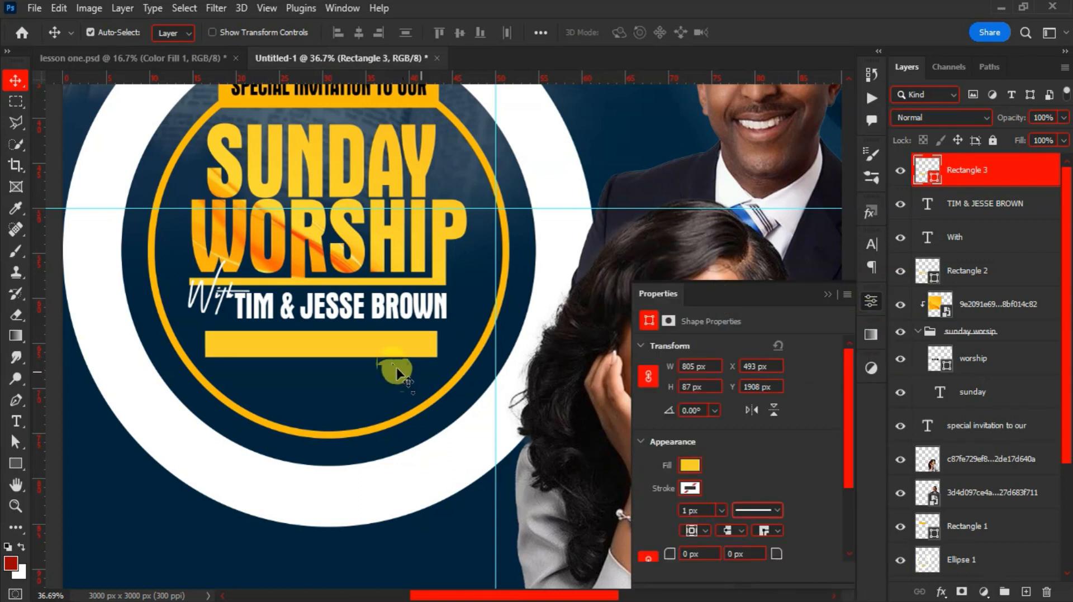
key(ctrl)
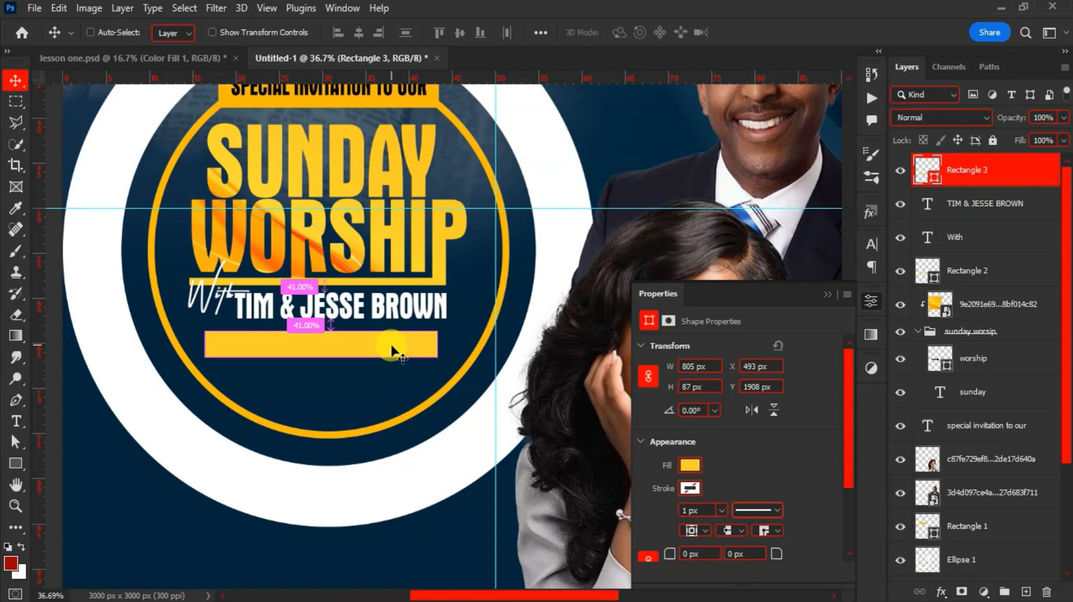
key(ctrl+j)
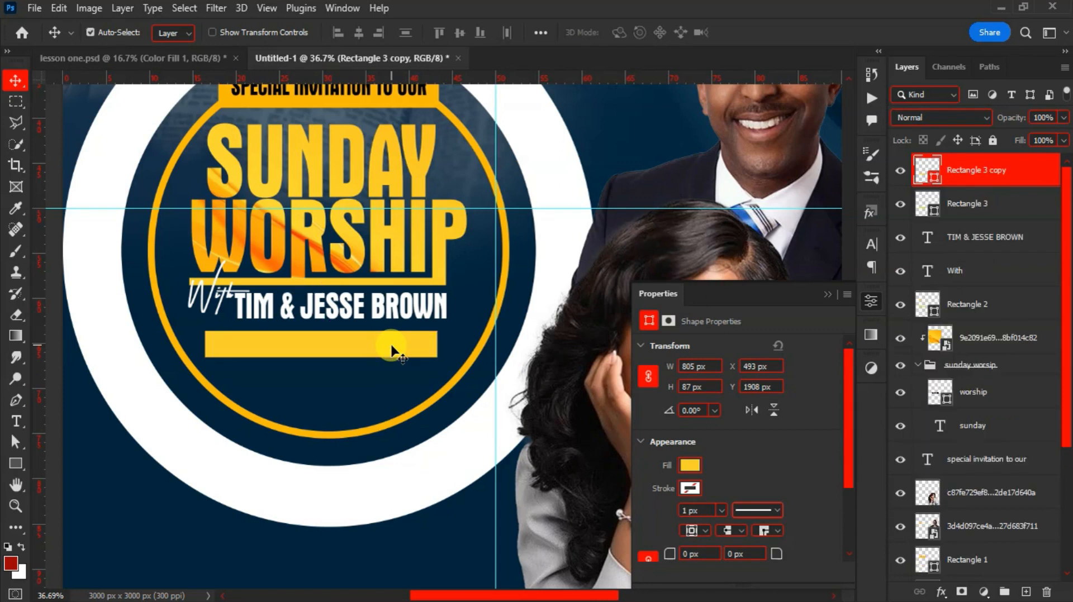
key(ctrl)
key(ctrl+t)
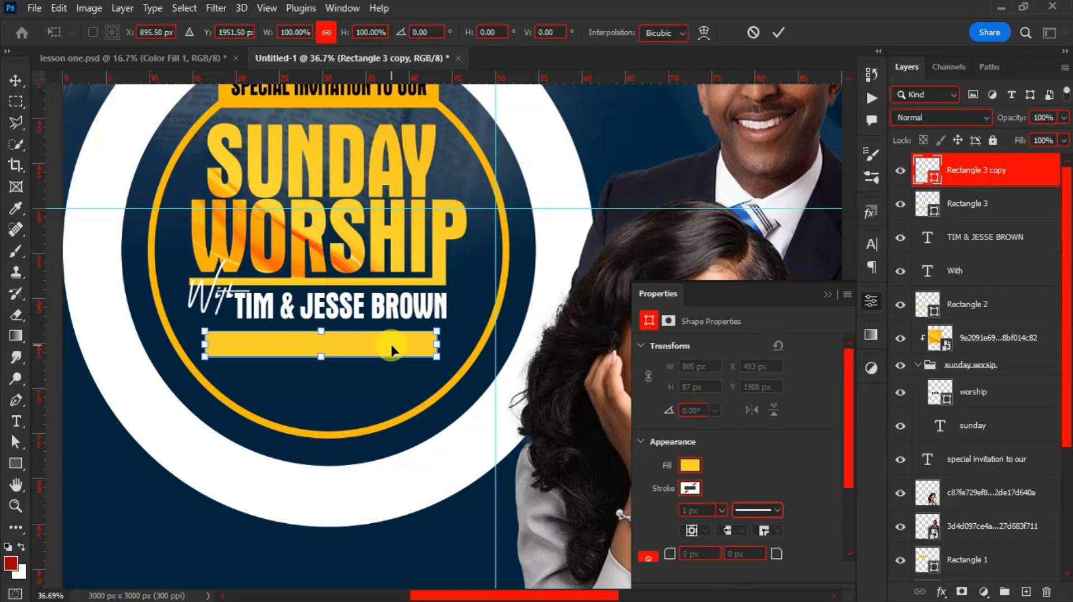
drag(391, 347, 396, 373)
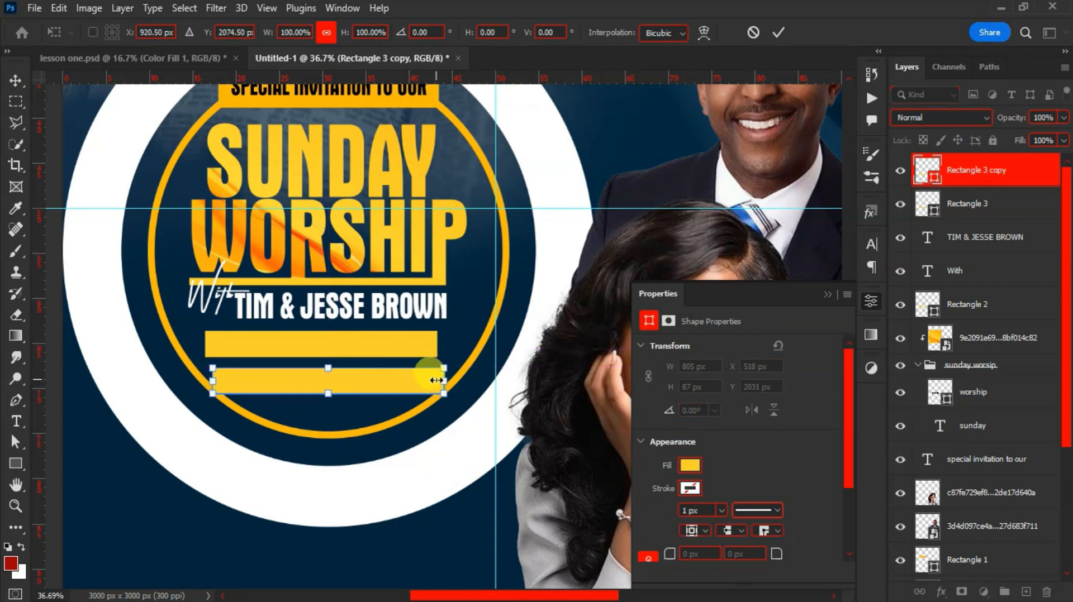
drag(444, 383, 250, 354)
key(Return)
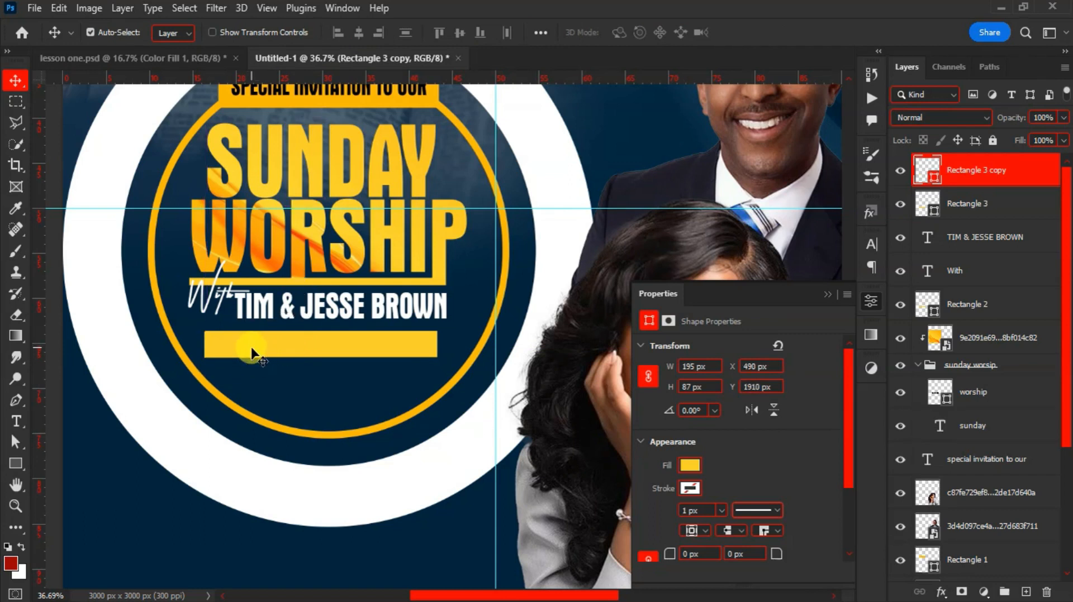
Slide Rectangle 3 right and narrow it to about 645 px
click(320, 347)
drag(320, 349, 376, 348)
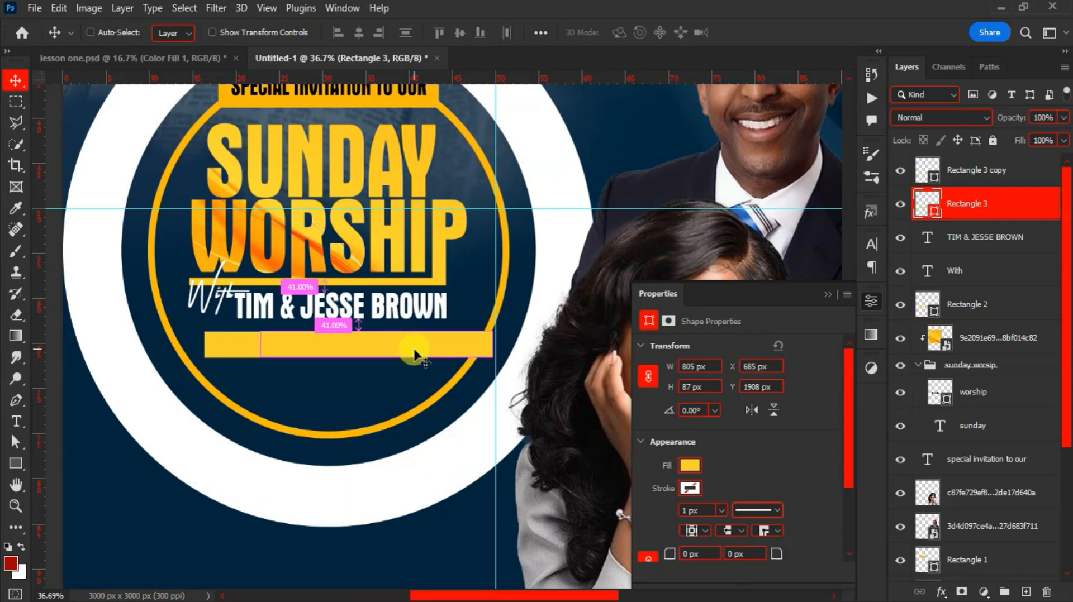
key(ctrl+t)
drag(492, 345, 441, 347)
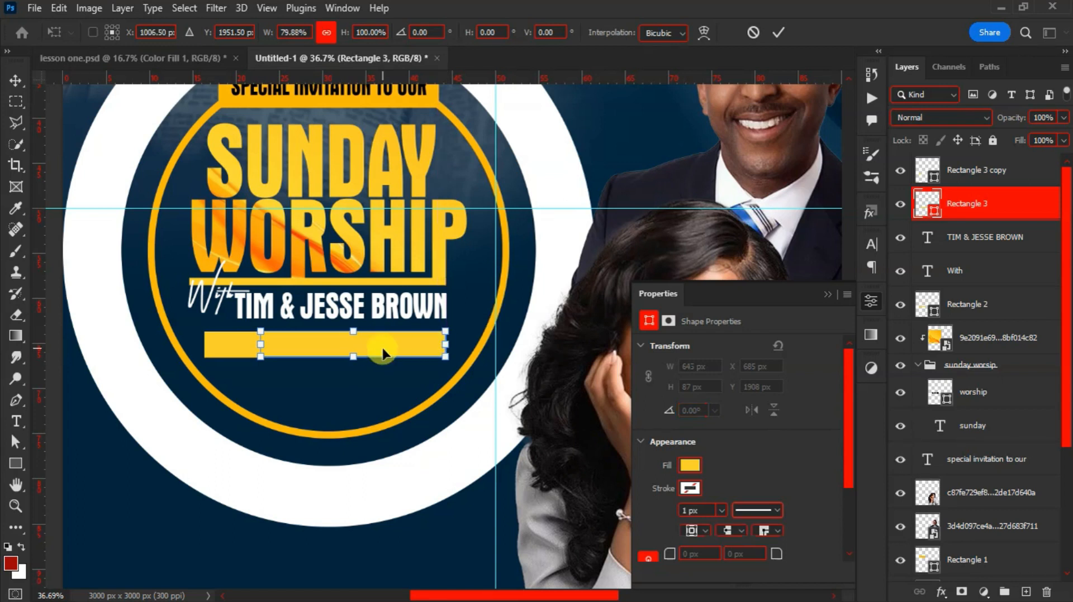
key(Return)
click(690, 465)
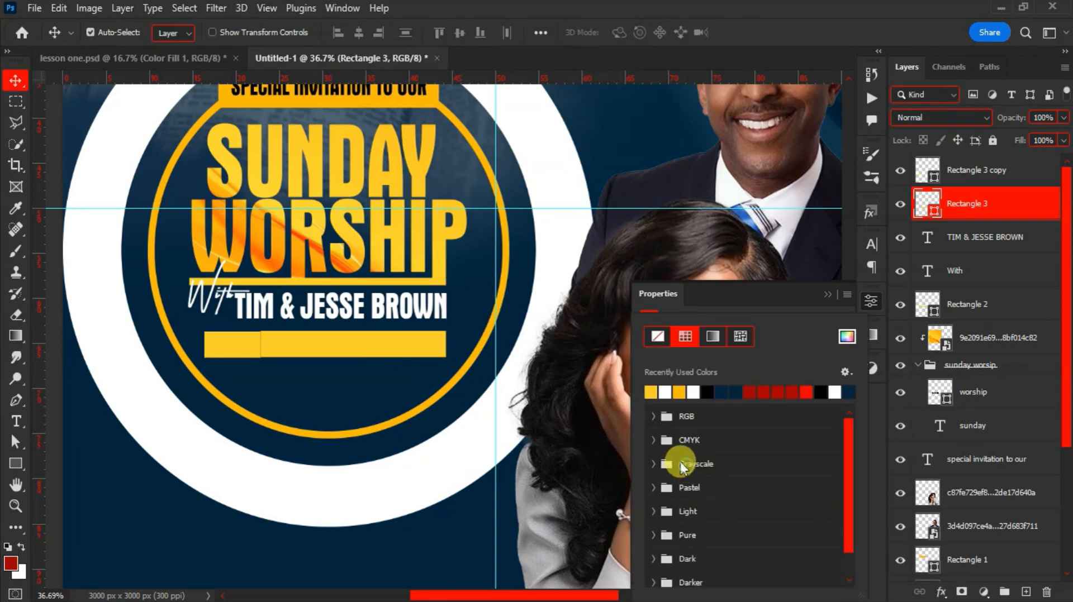
Make the long bar a hollow box with no fill and a 7 px outline
click(657, 336)
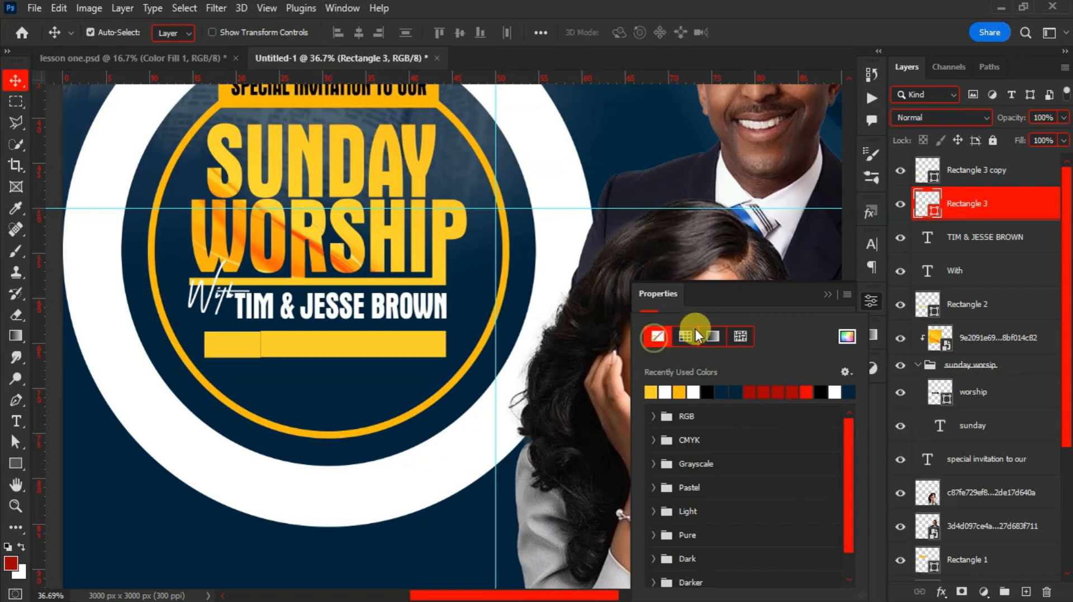
click(713, 307)
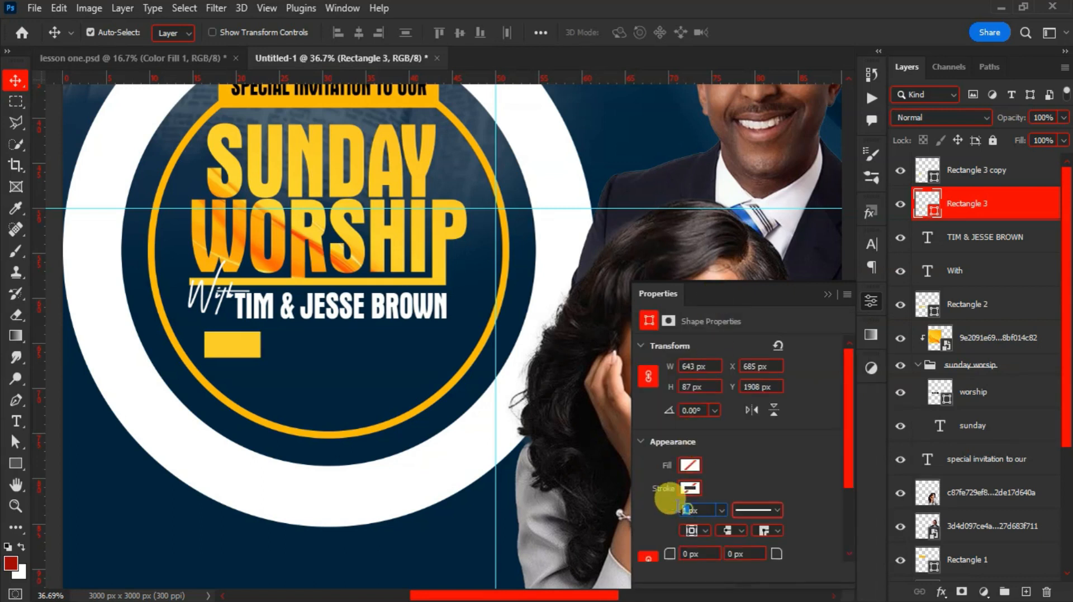
text(15)
key(Return)
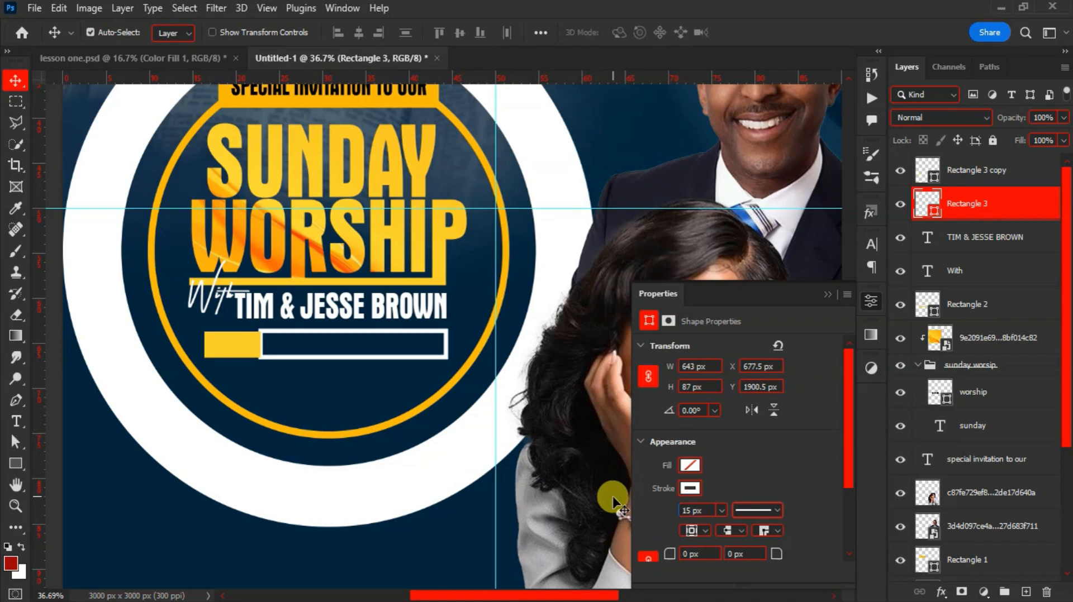
double_click(688, 511)
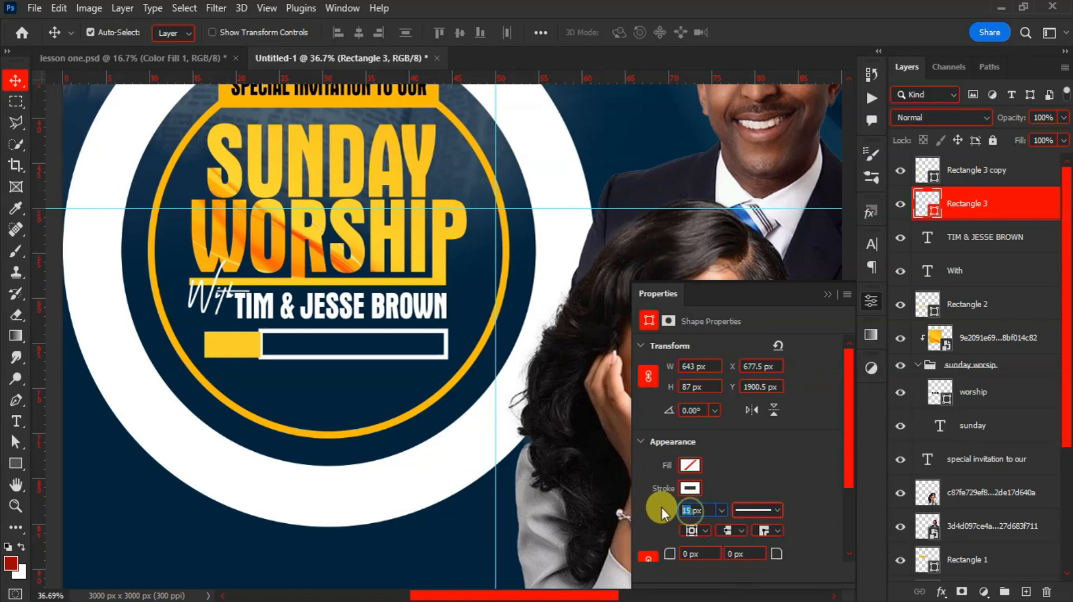
text(10)
key(Return)
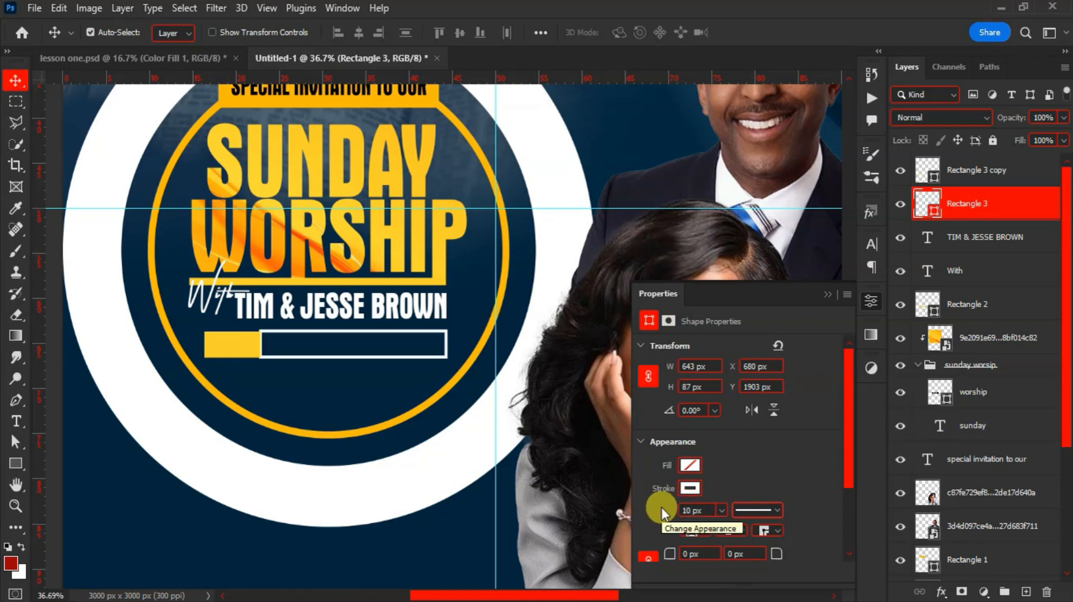
double_click(687, 510)
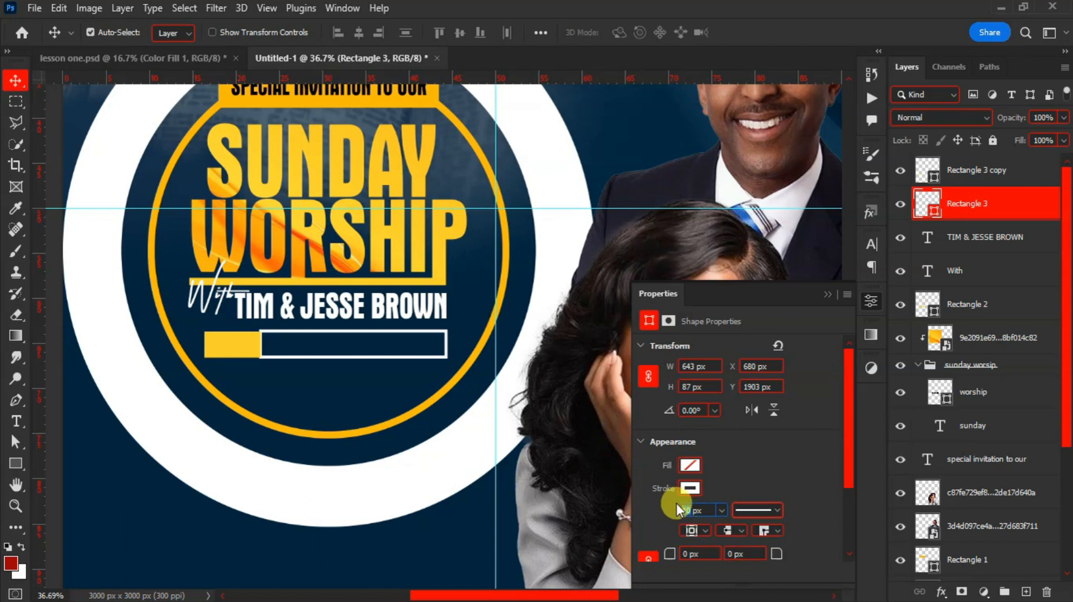
text(7)
key(Return)
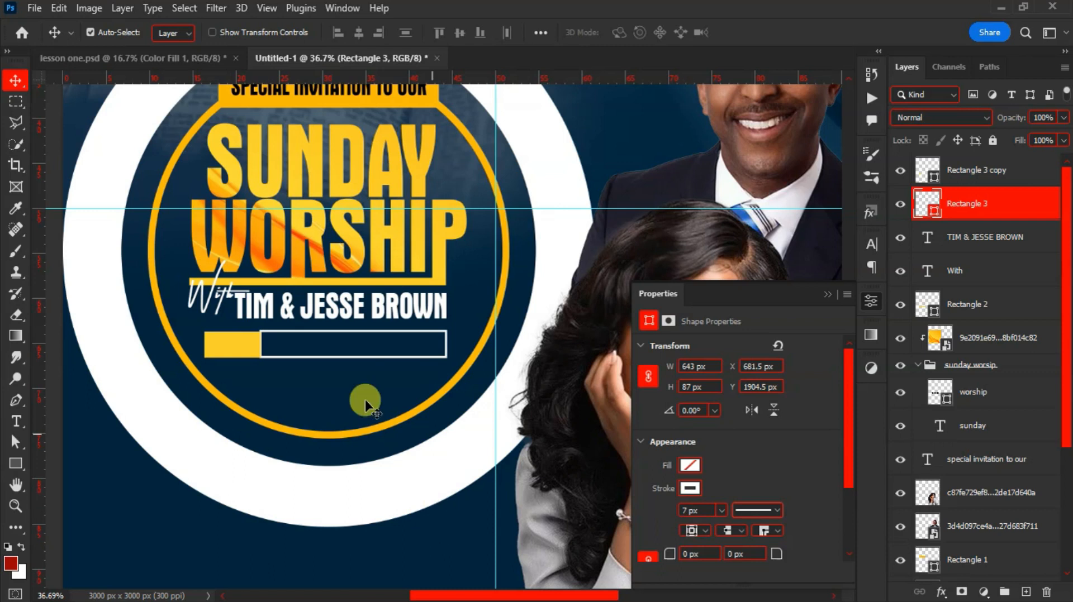
Enlarge the short yellow block to about 105%, butt it against the long bar, and select both bars
click(230, 342)
key(ctrl+t)
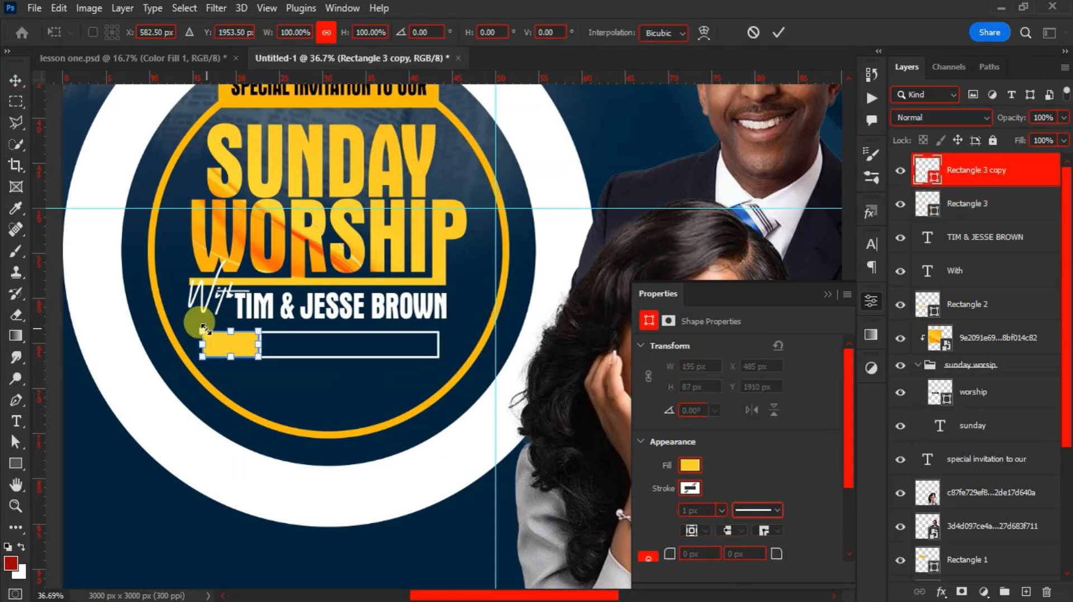
drag(201, 330, 199, 328)
click(246, 366)
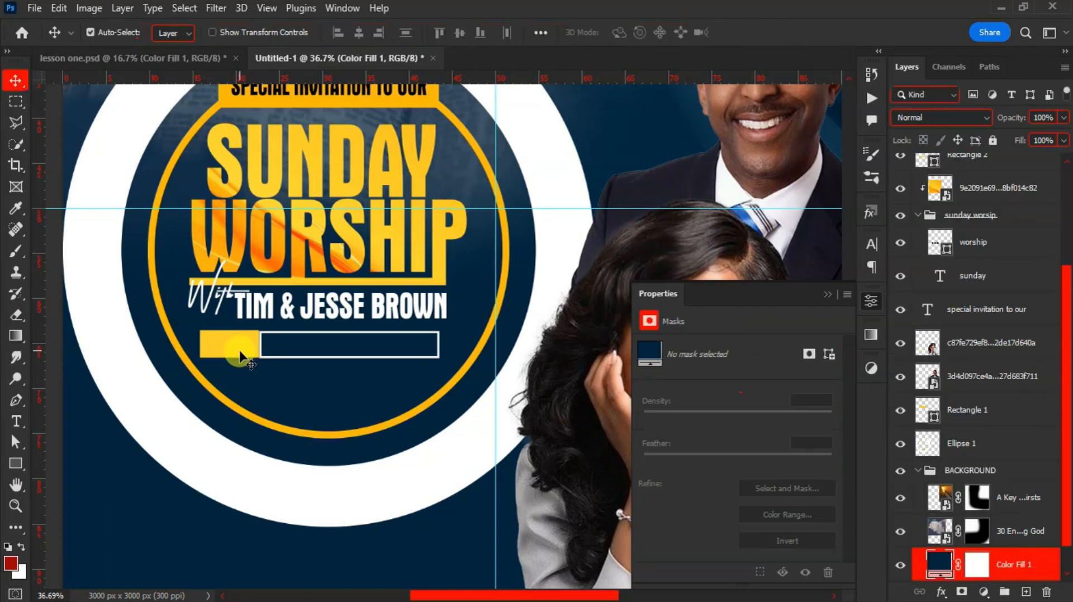
click(241, 357)
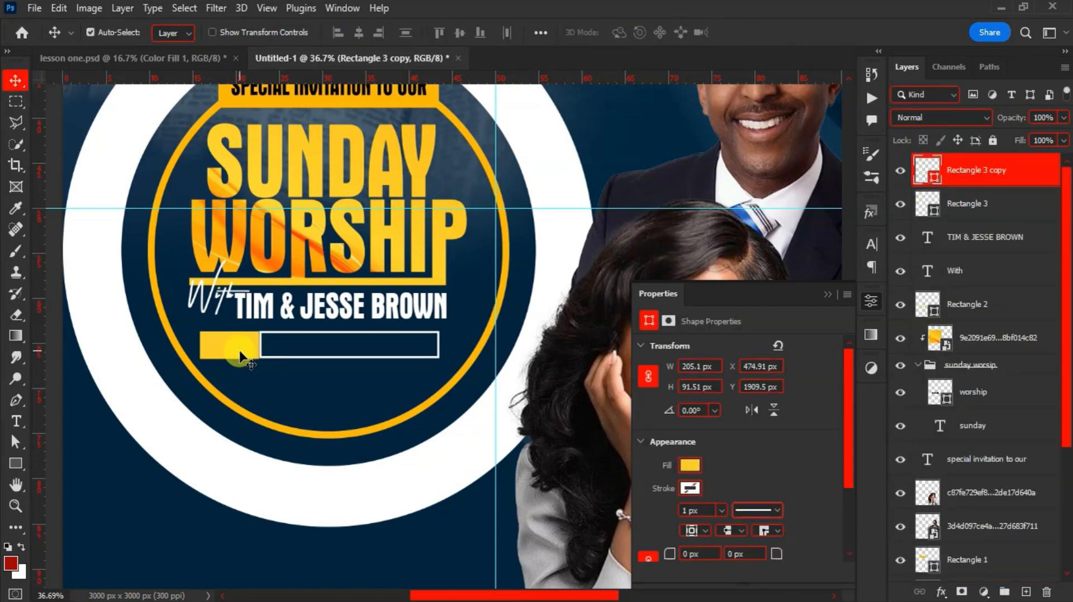
drag(241, 357, 268, 350)
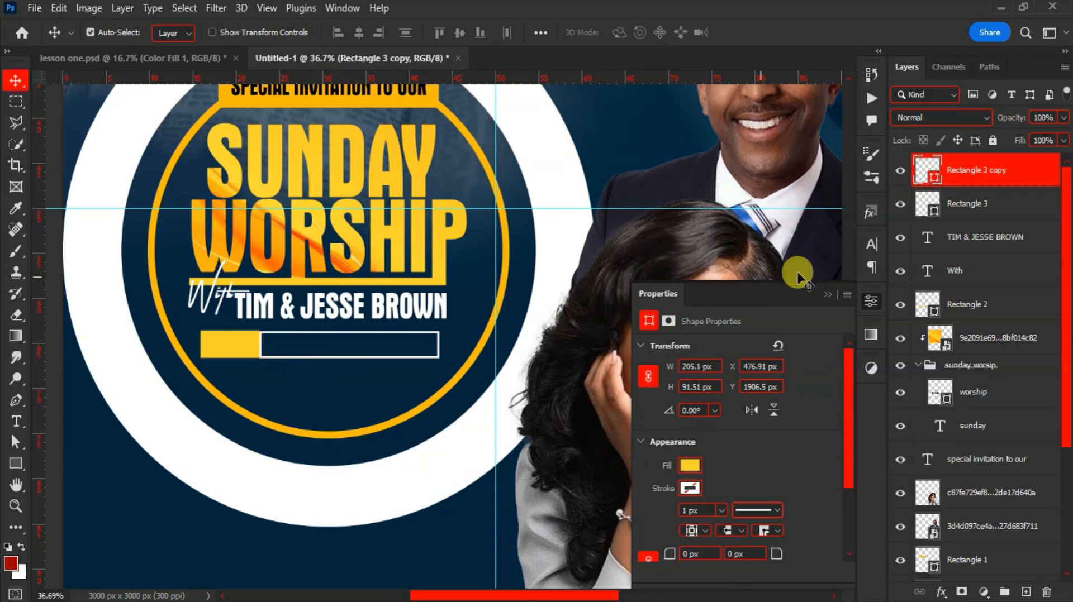
shift+click(950, 219)
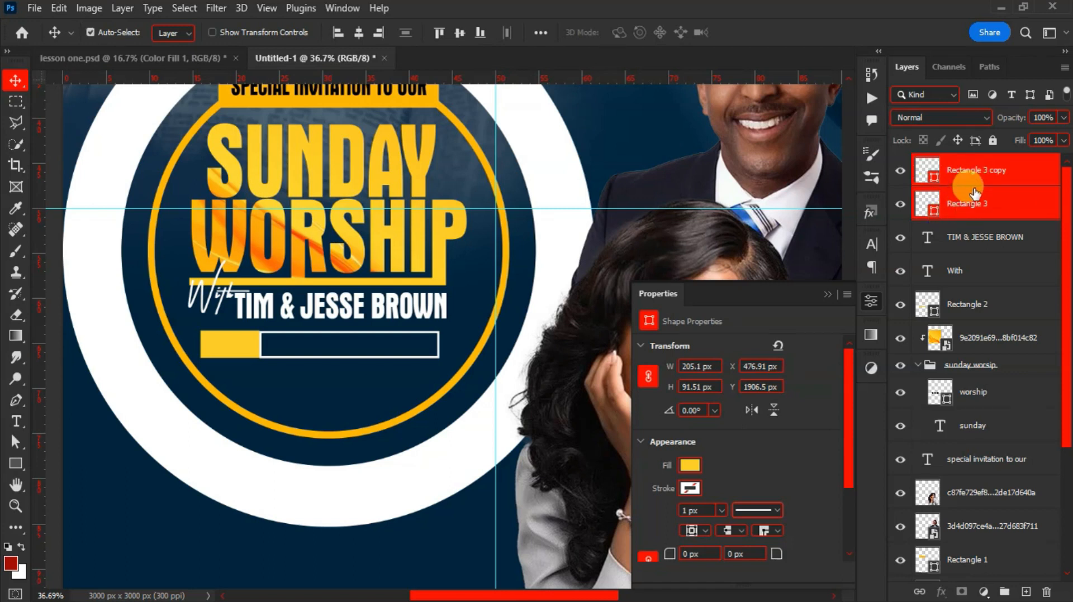
Duplicate the two bar layers and line the copies up as a second row below
key(ctrl+j)
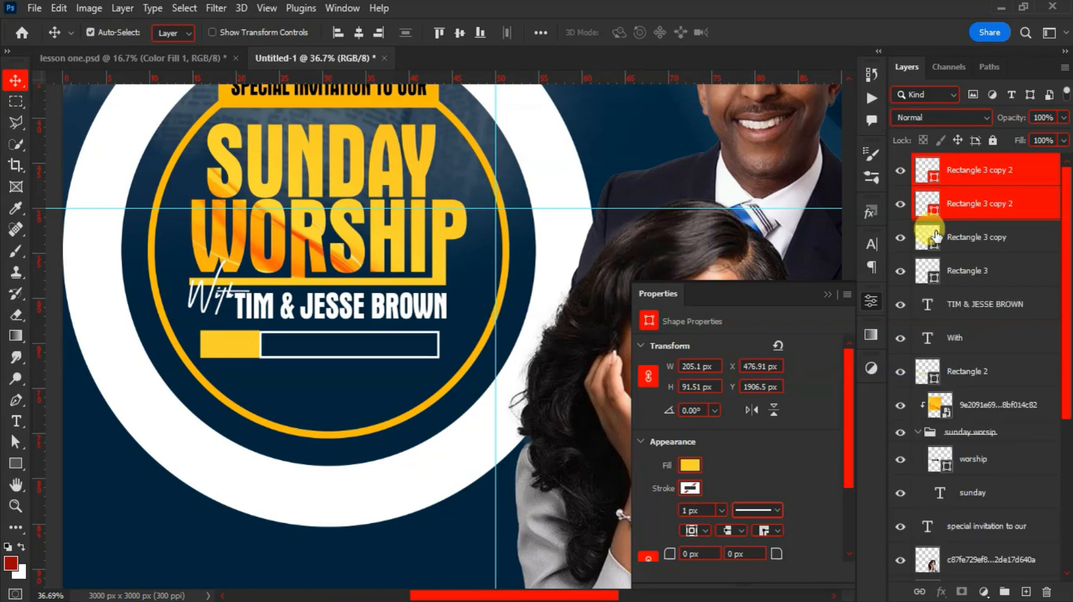
drag(248, 360, 420, 384)
click(239, 375)
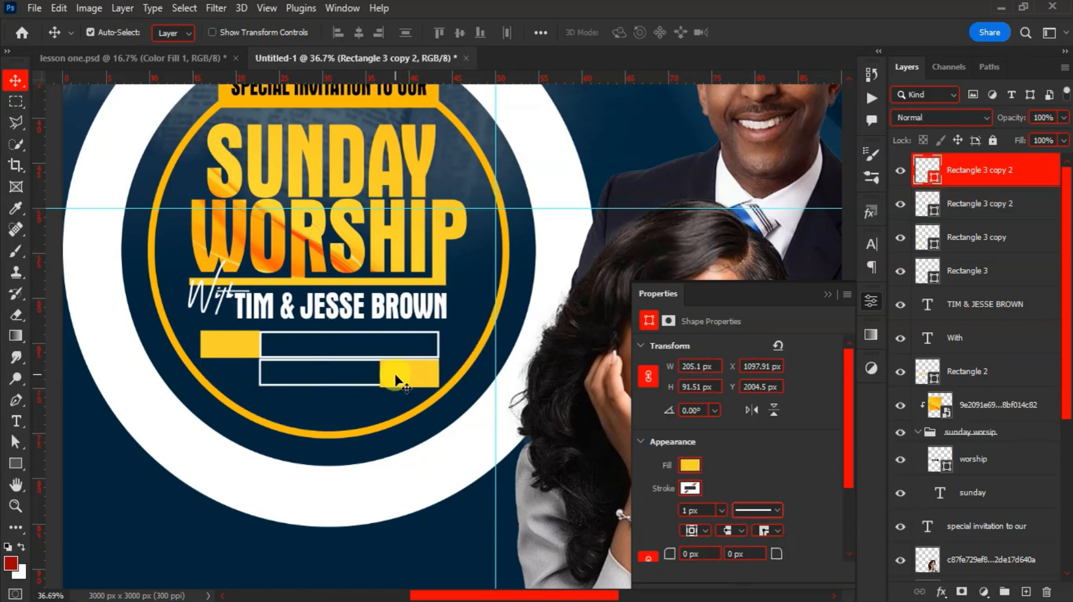
drag(317, 367, 260, 367)
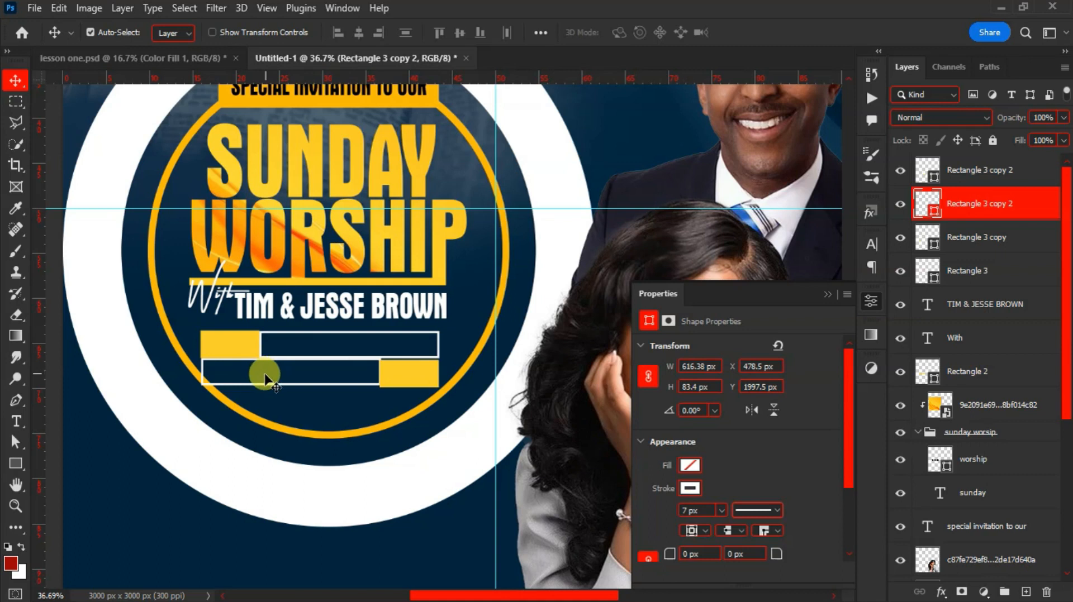
key(Down)
key(Down)
key(Down)
key(Down)
key(Down)
key(Down)
key(Down)
key(Down)
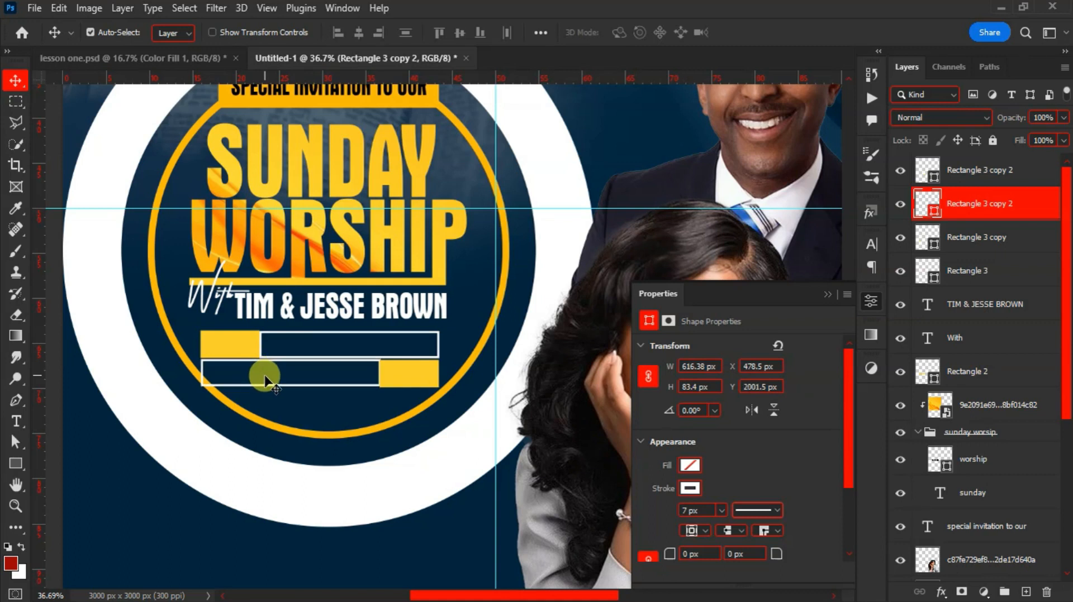
Shrink the lower outlined bar to a third of its width, aligned in the row
key(ctrl+t)
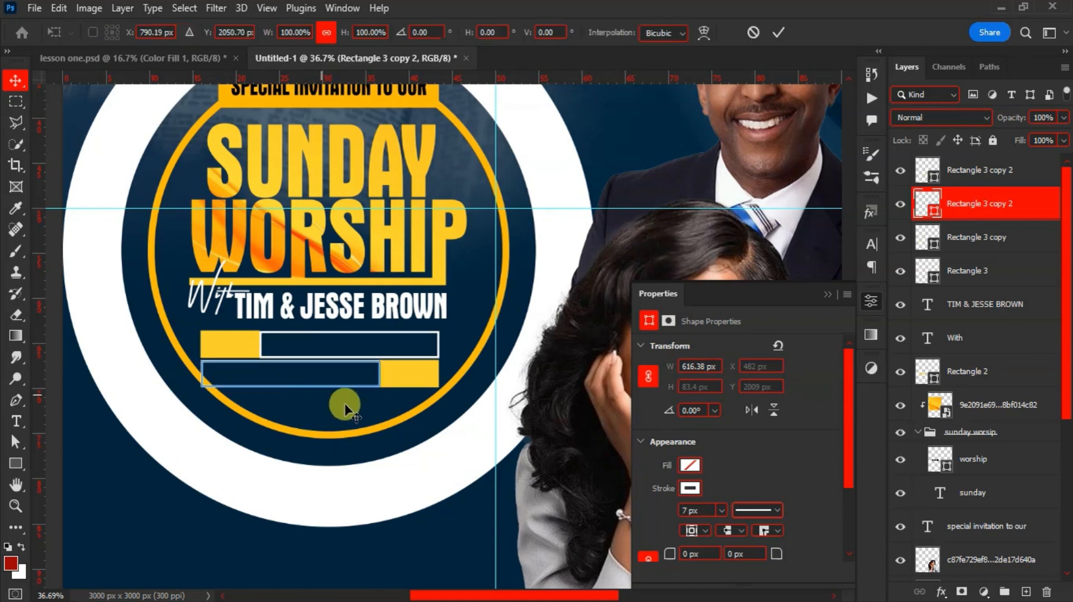
drag(378, 374, 260, 376)
key(Return)
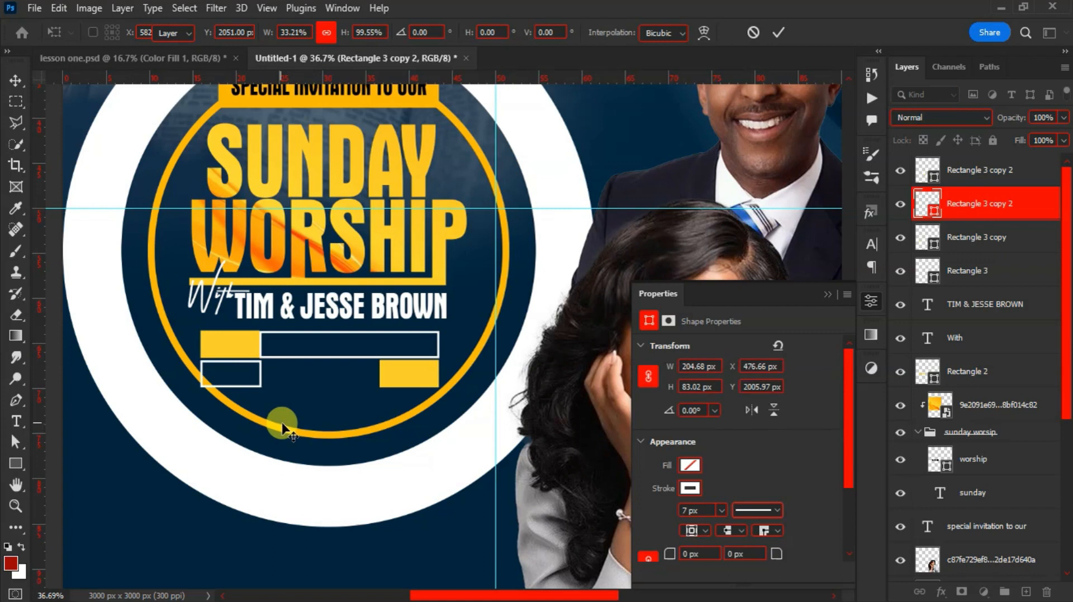
key(Up)
key(Up)
key(Up)
key(Up)
key(Up)
key(Up)
key(Up)
key(Up)
key(Up)
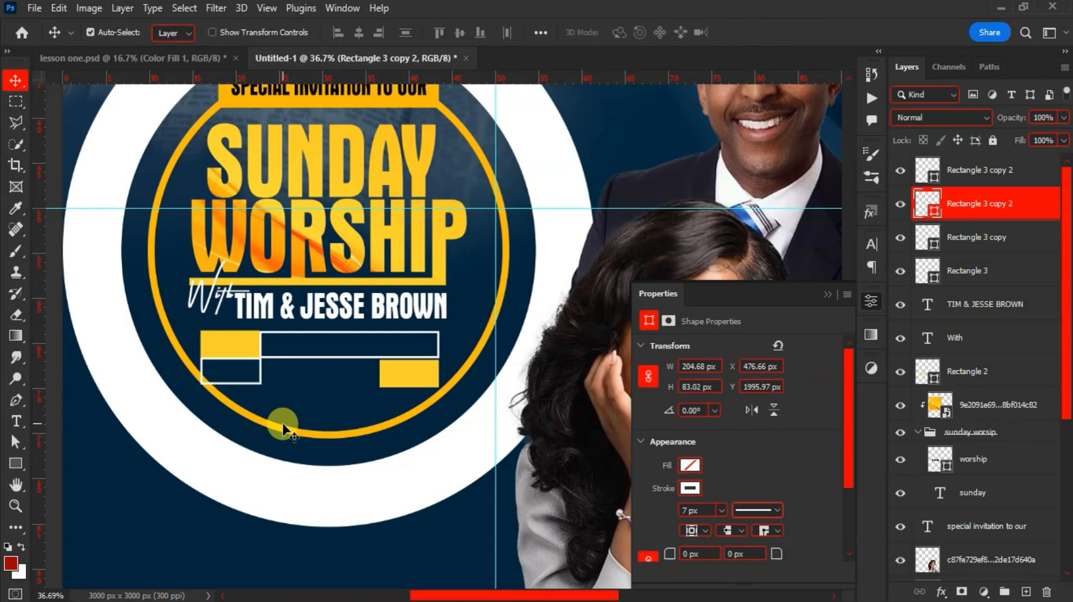
Stretch the lower yellow bar left to fill the row, then start a text label below
click(399, 369)
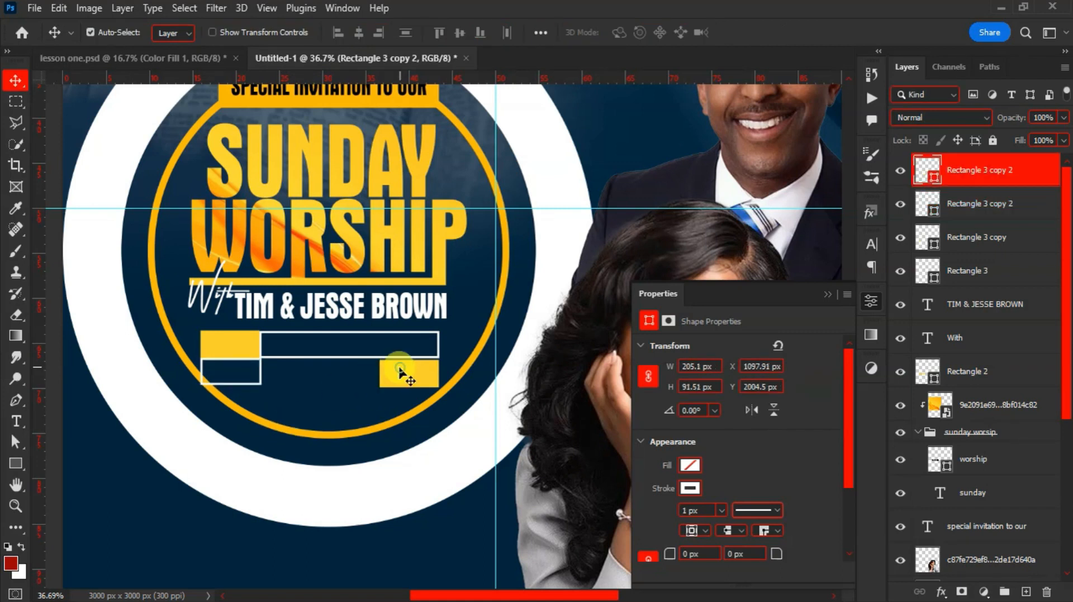
key(ctrl+t)
drag(380, 373, 269, 368)
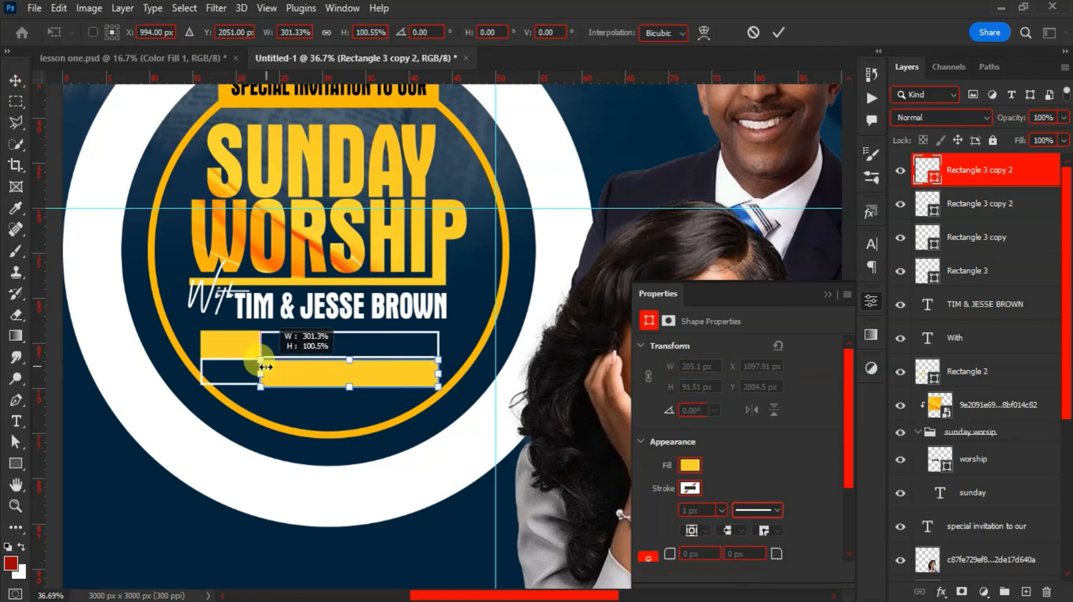
key(Return)
scroll(293, 378, up, 1)
key(t)
click(294, 423)
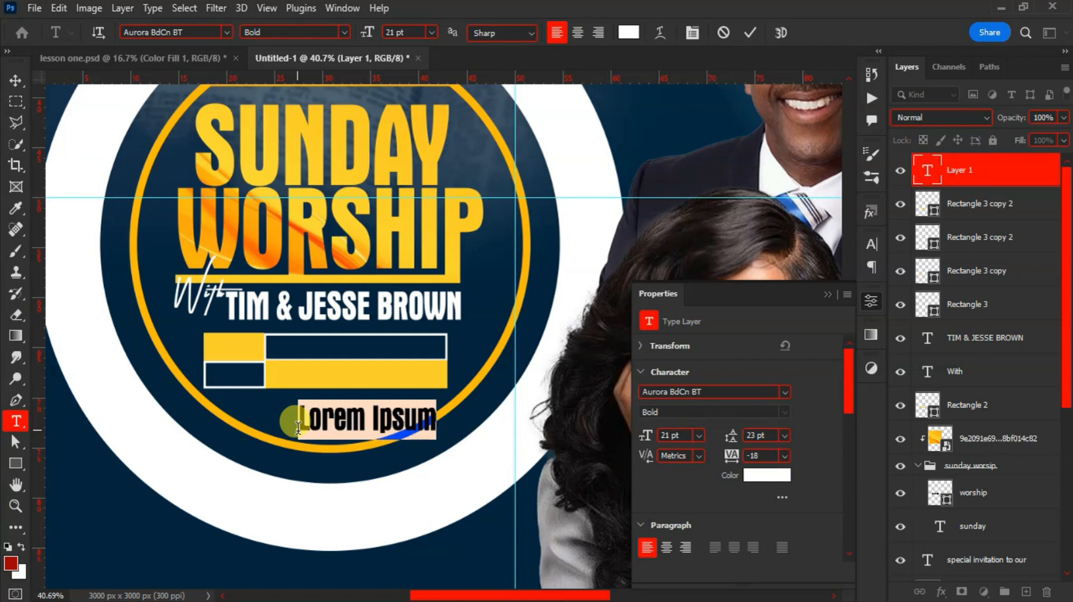
Add a black TIME label inside the upper left yellow box
text(TIME)
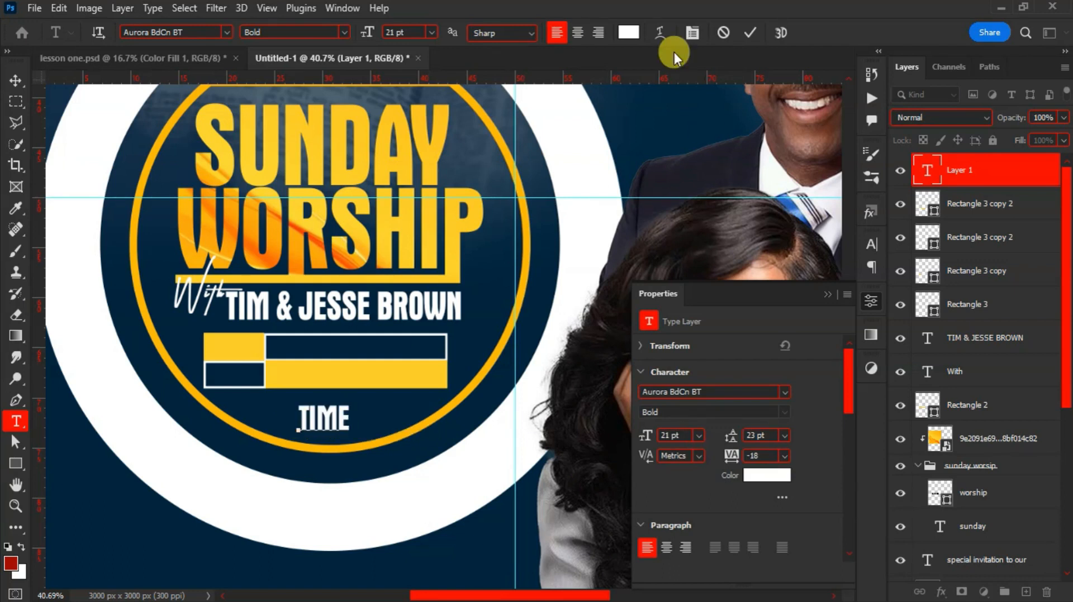
click(749, 32)
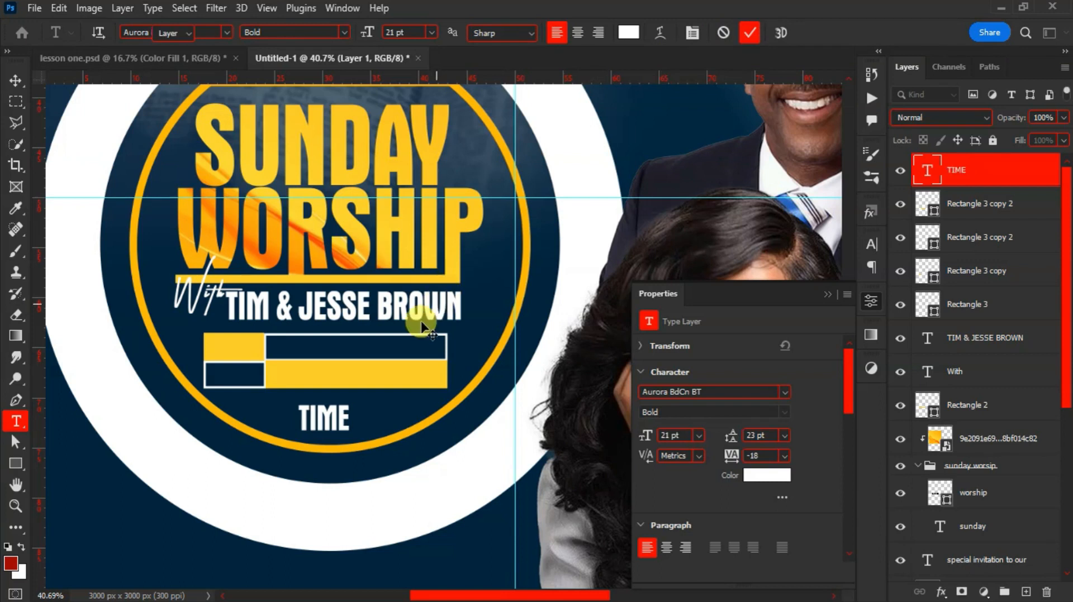
key(v)
drag(328, 418, 258, 363)
key(ctrl+t)
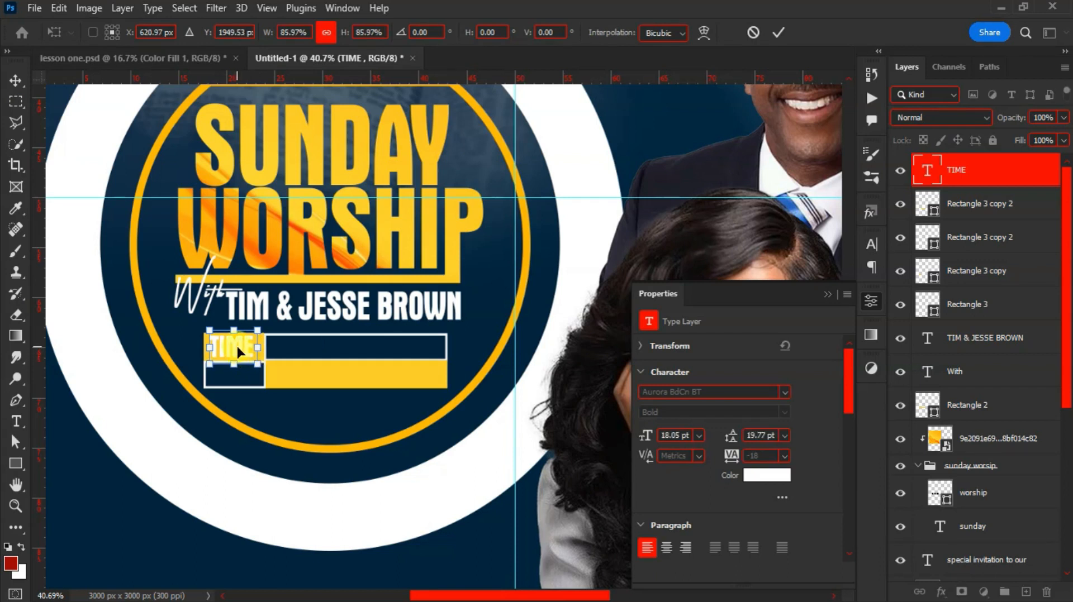
key(Return)
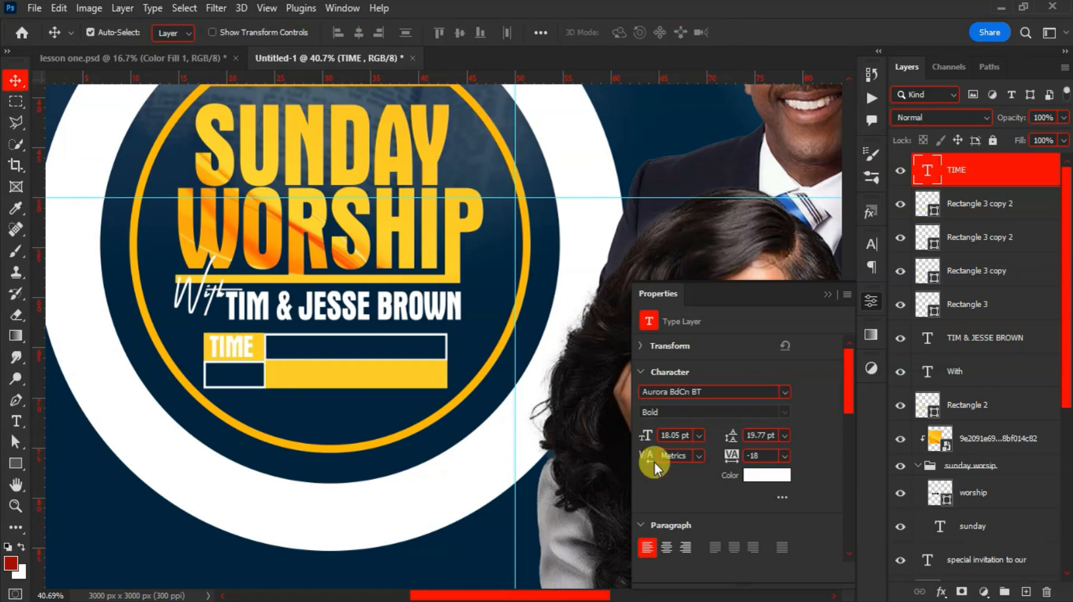
click(759, 479)
drag(674, 260, 607, 352)
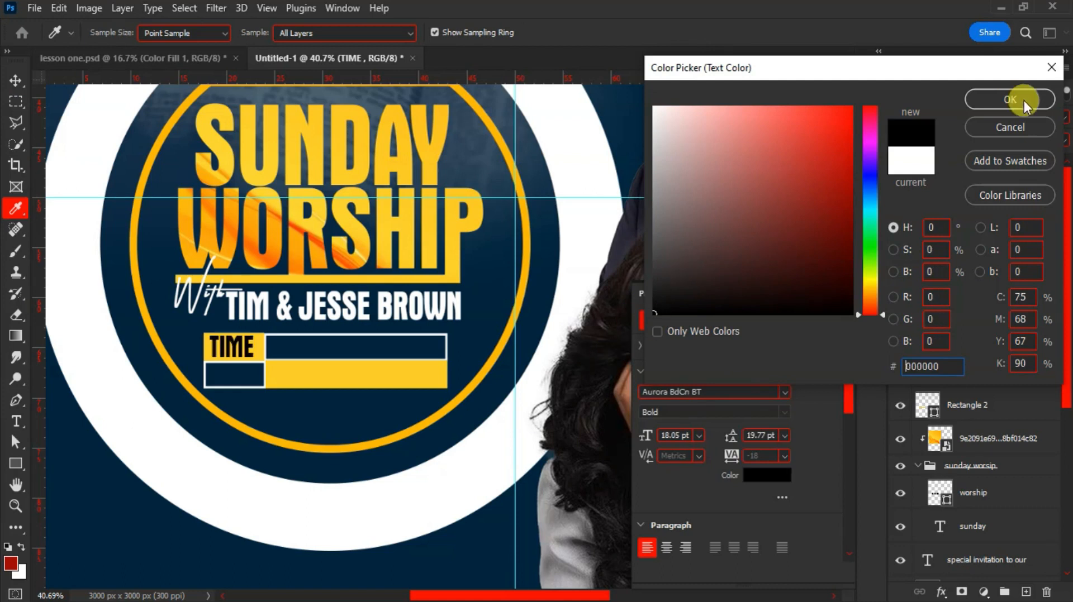
click(1009, 99)
Copy the label into the lower left box as white DATE text, then begin new text in the TIME row
drag(276, 341, 217, 375)
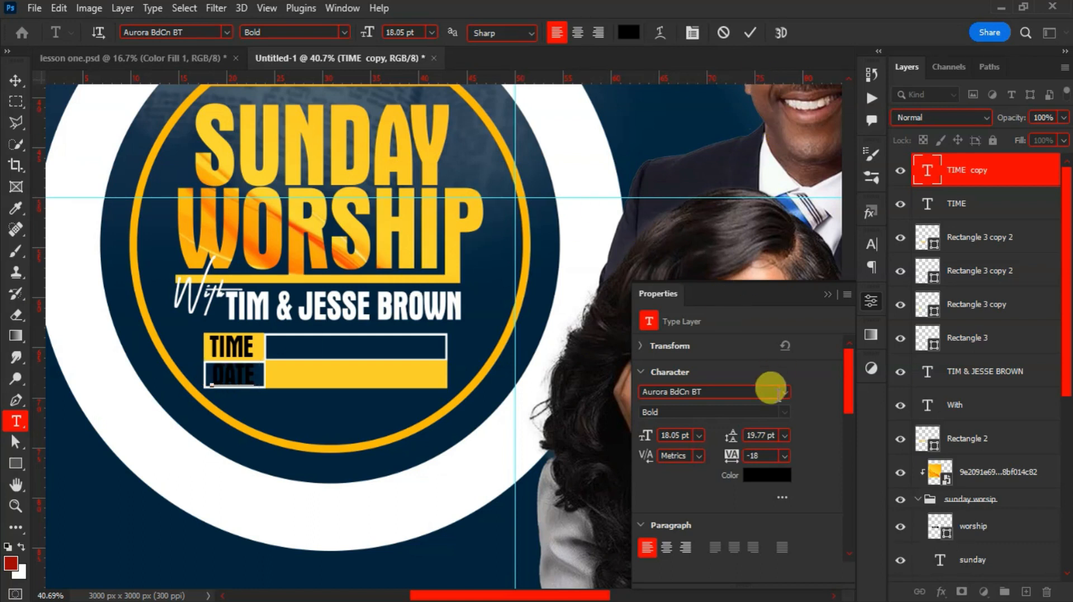
click(755, 33)
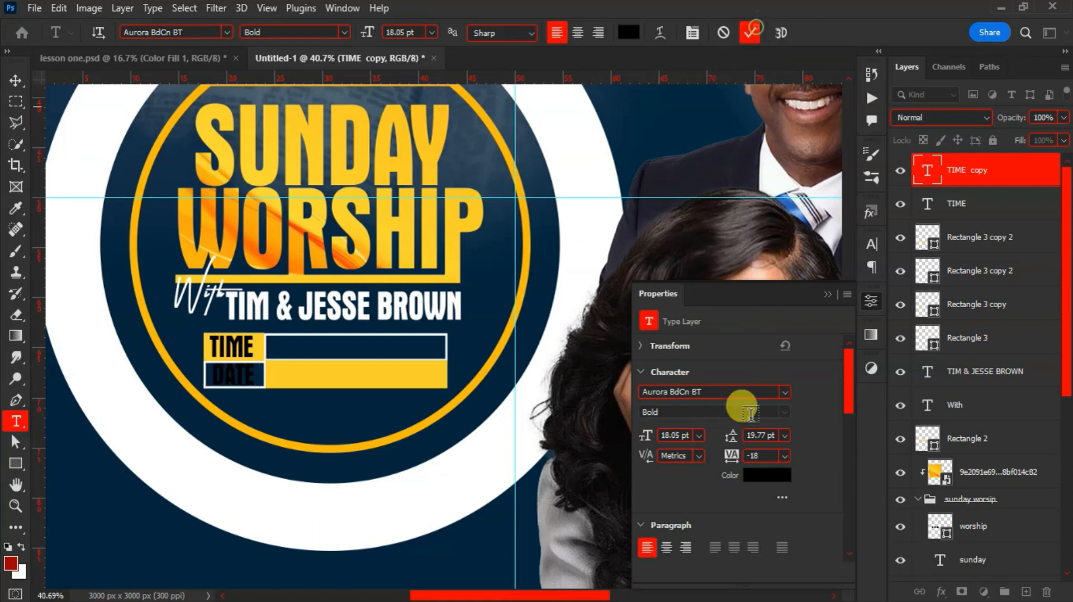
click(773, 480)
drag(715, 307, 651, 104)
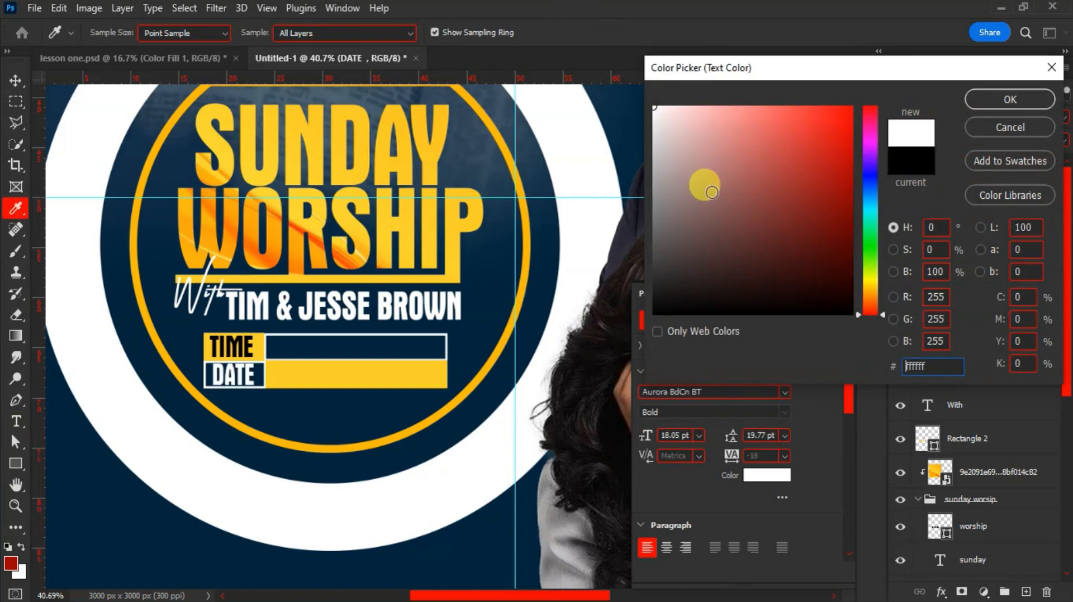
key(Return)
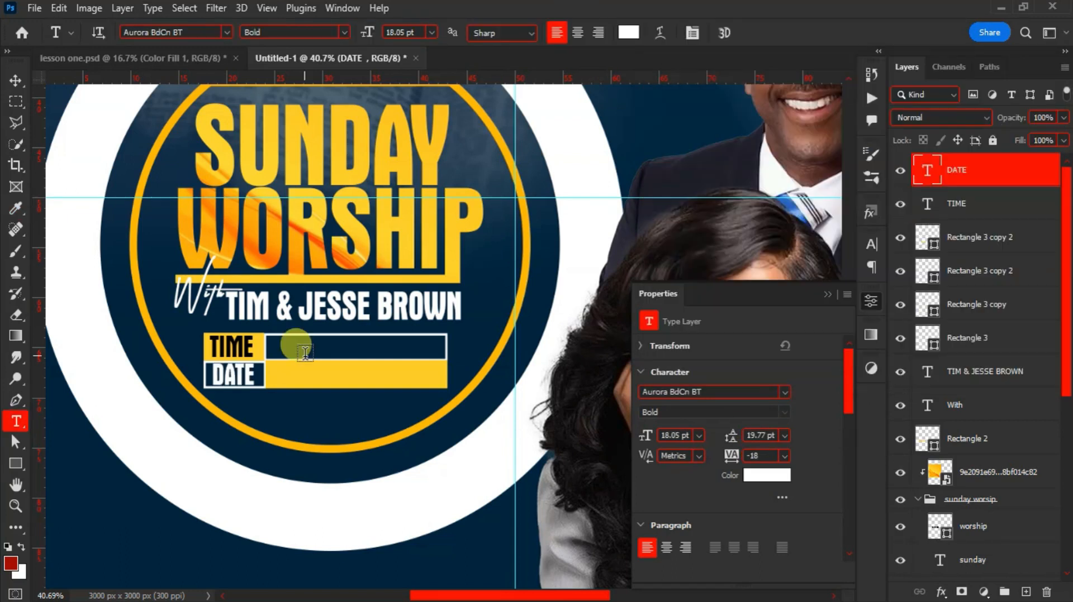
click(305, 348)
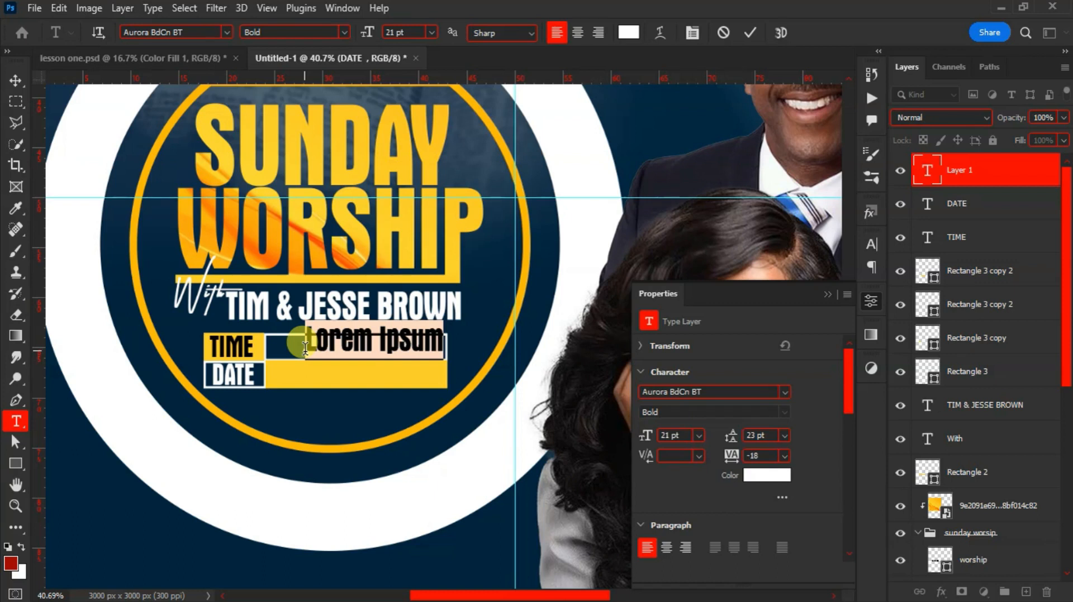
Add black 10TH OCT. 2023 text in the DATE row at 100% vertical scale
text(10TH OCT. 2023)
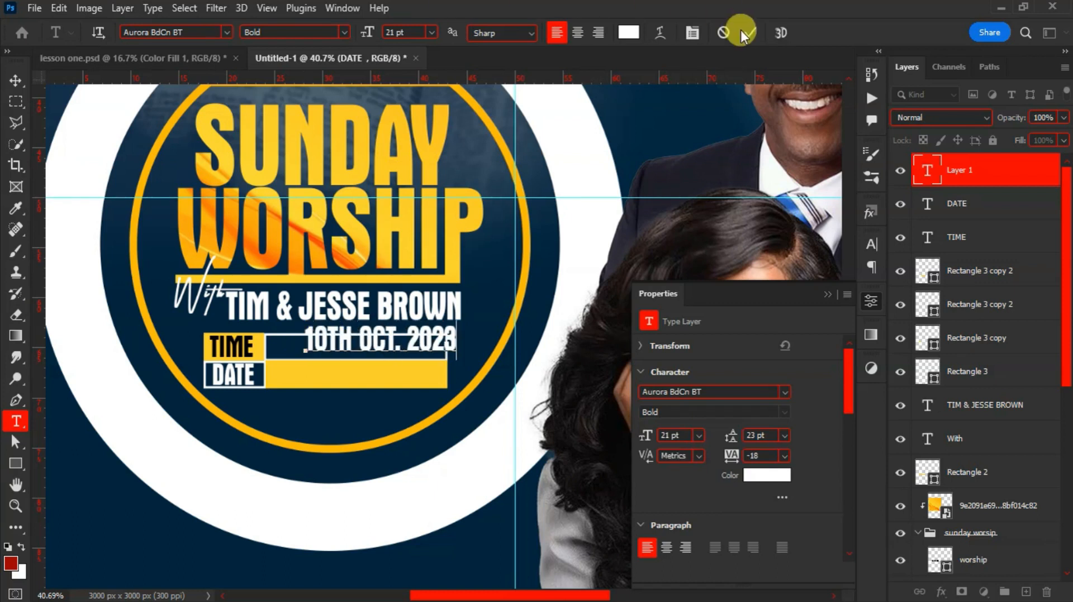
click(746, 32)
key(v)
drag(322, 335, 306, 376)
click(871, 244)
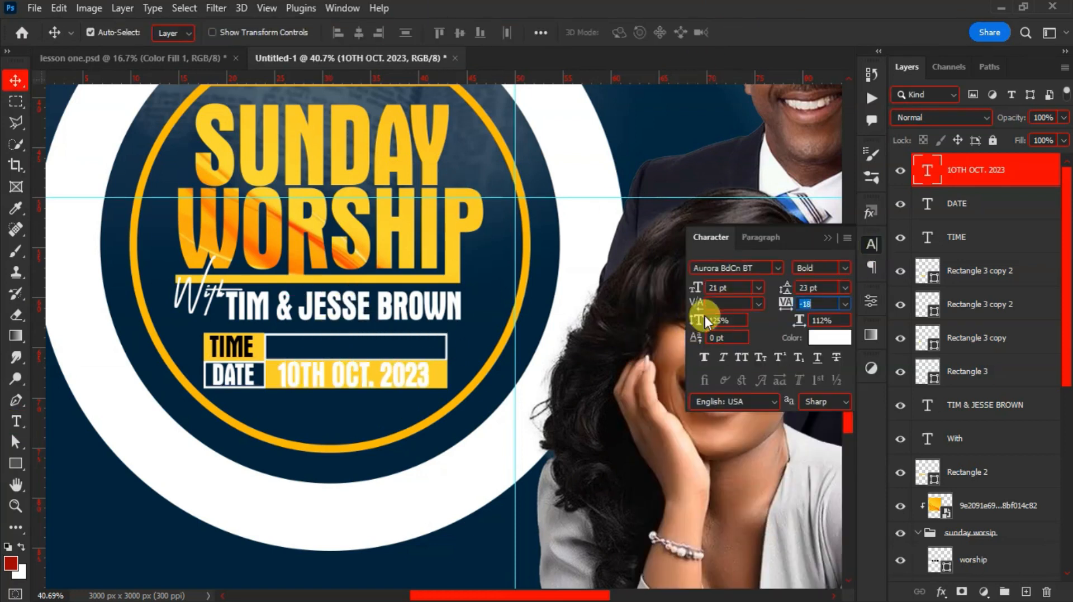
text(100)
key(shift+Tab)
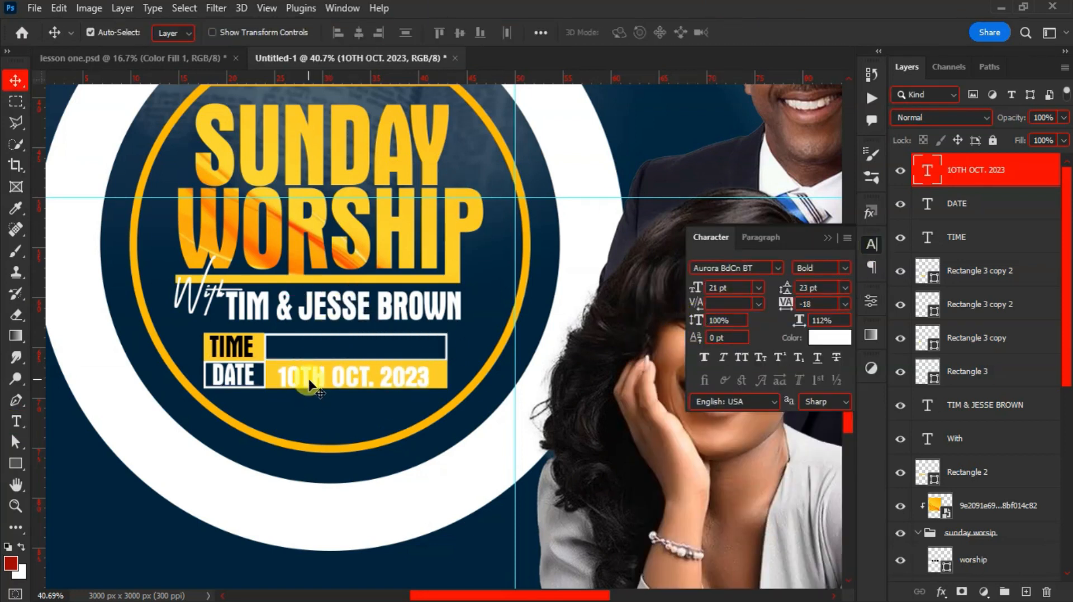
click(830, 337)
drag(699, 268, 567, 352)
key(Return)
Copy the date up into the TIME row in white, shrunk to fit the bar
drag(316, 379, 316, 351)
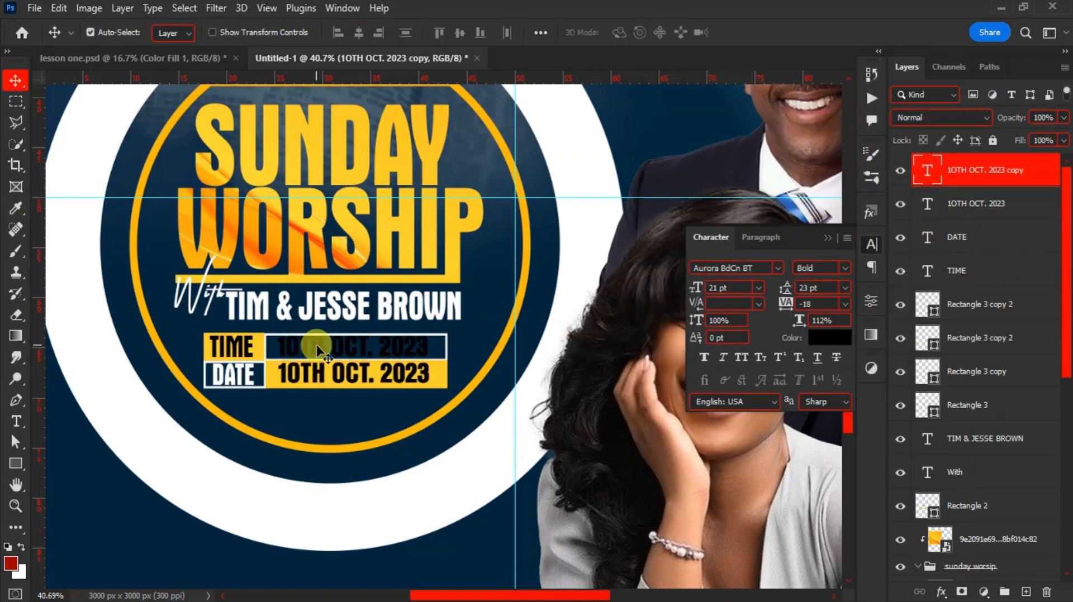
click(830, 337)
drag(682, 222, 655, 91)
click(1008, 98)
key(ctrl+t)
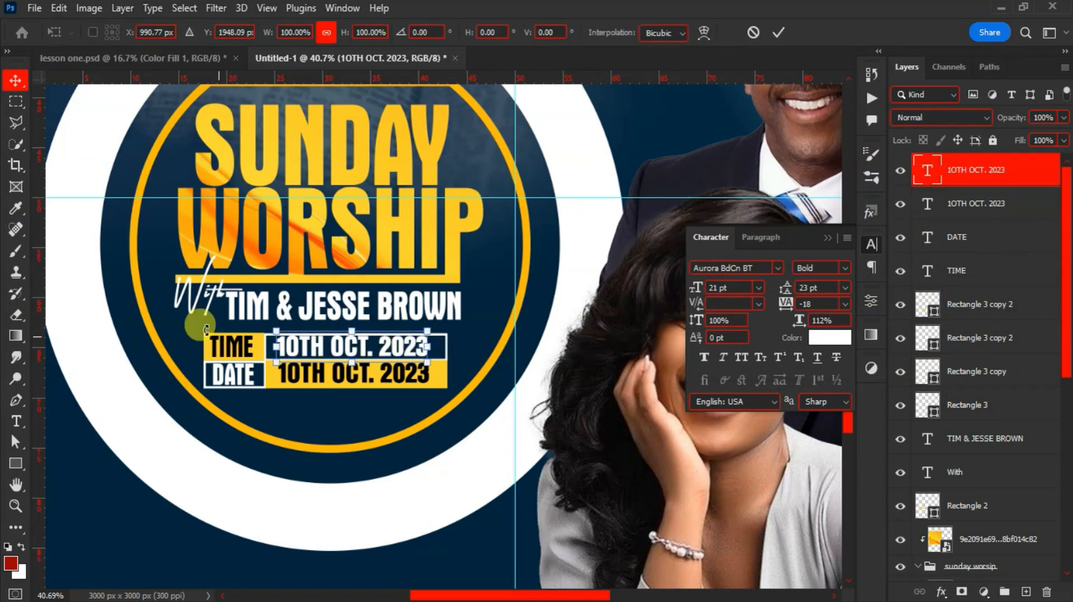
drag(275, 332, 288, 334)
key(Return)
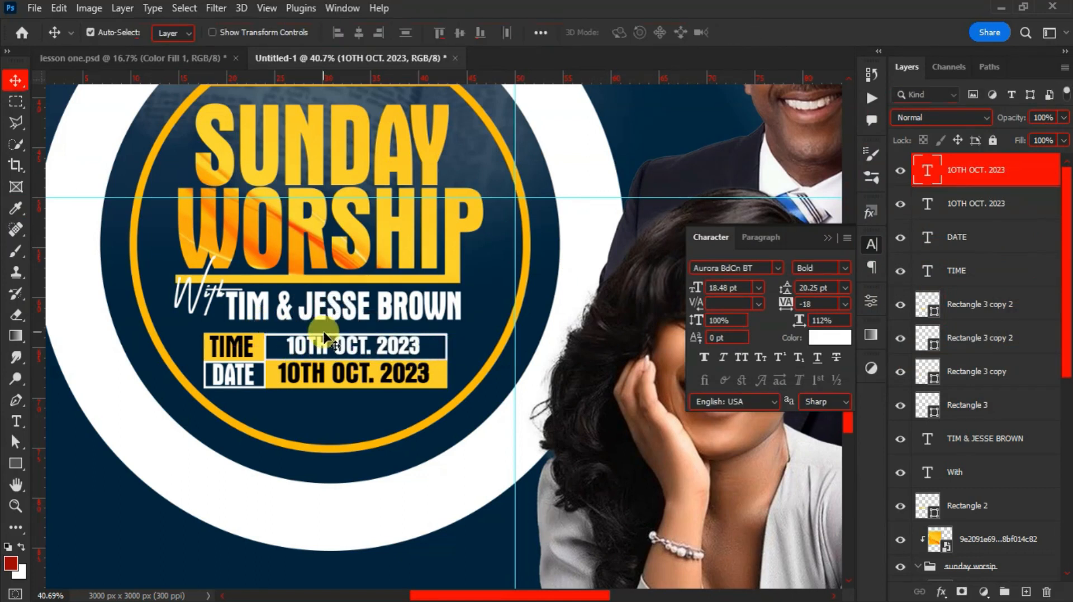
scroll(308, 297, down, 3)
scroll(308, 296, up, 2)
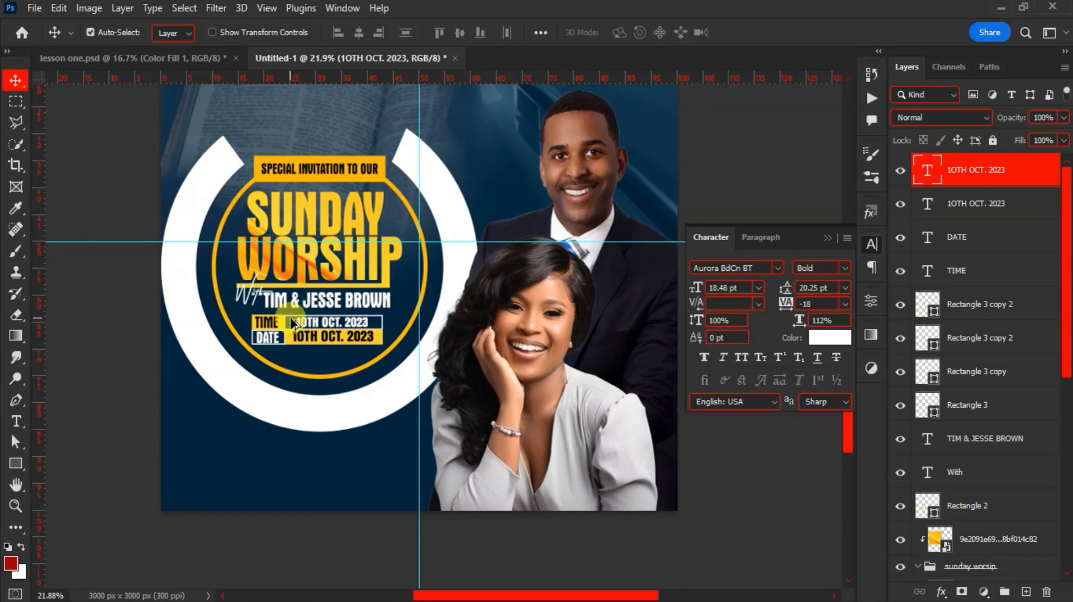
scroll(291, 323, up, 4)
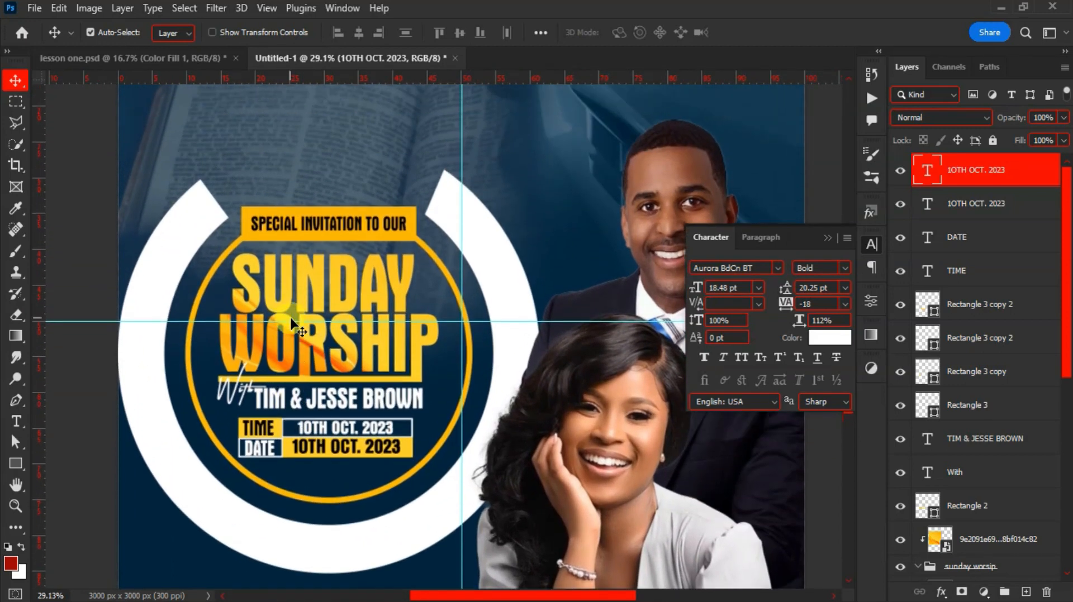
scroll(291, 323, up, 1)
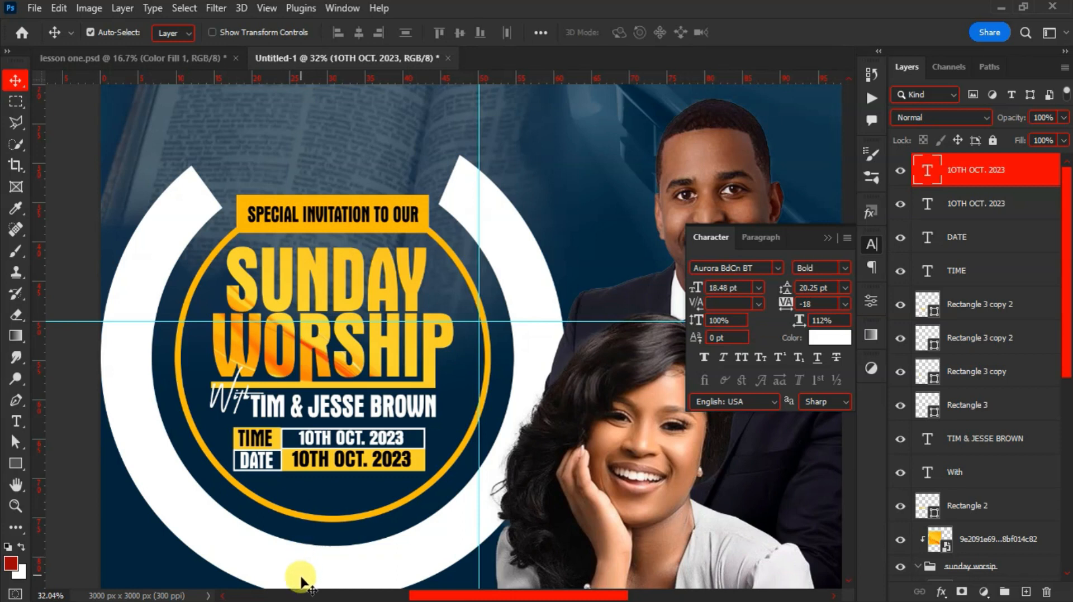
Drag the glowing light JPG from the resources folder onto the flyer
key(alt+Tab)
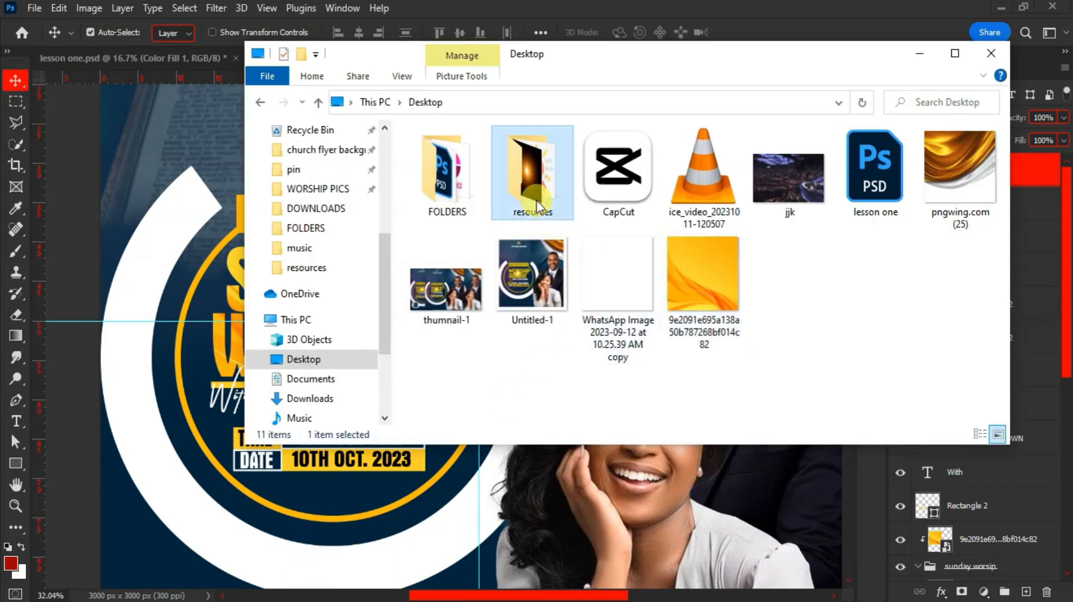
double_click(535, 198)
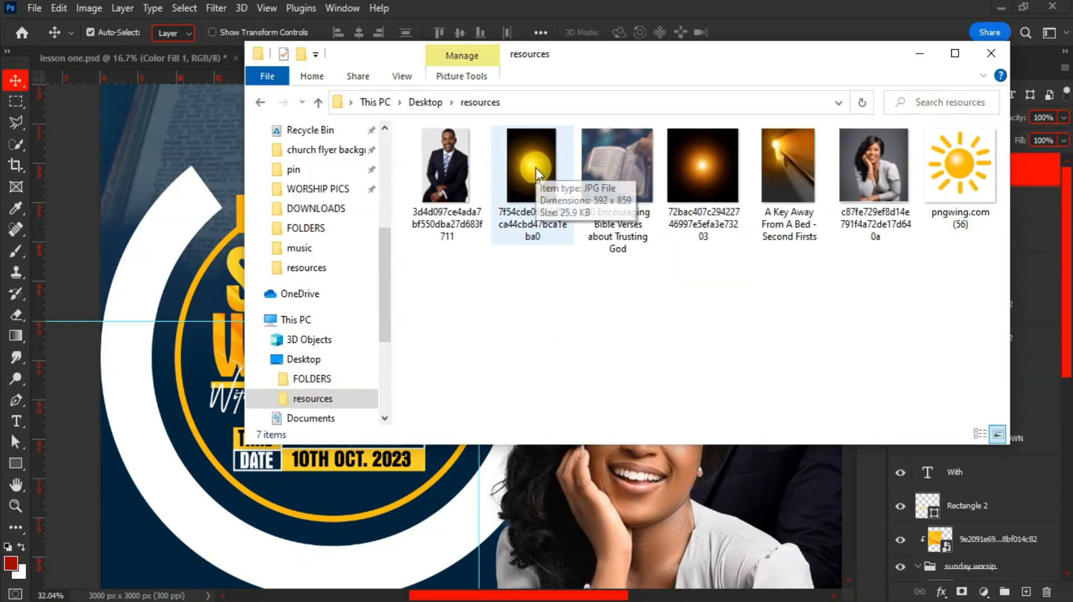
drag(535, 165, 353, 367)
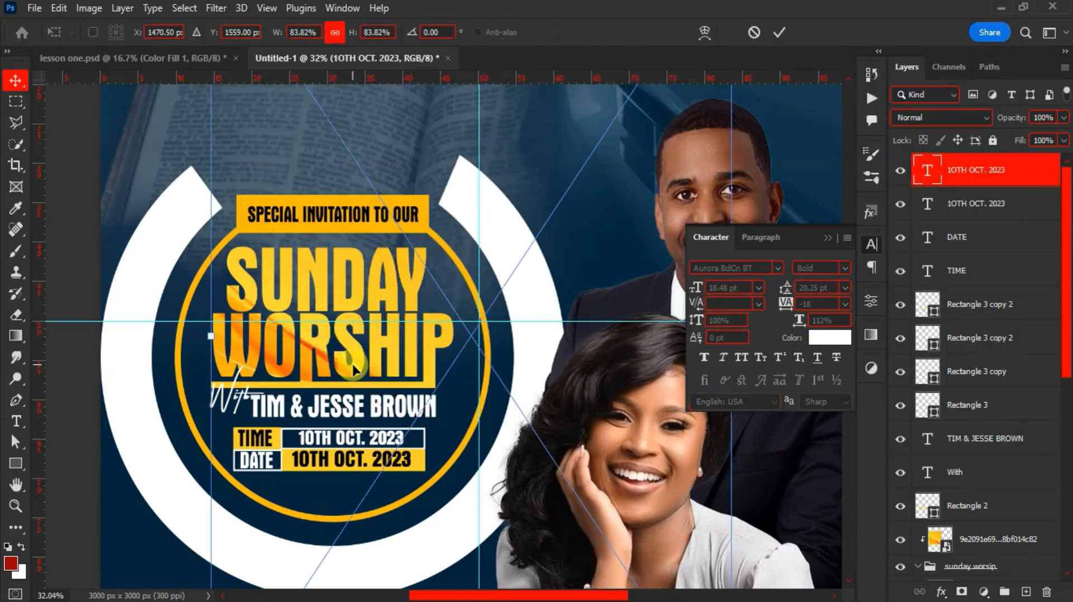
Shrink the glow to about 44%, place it over the badge and set Screen blending
drag(274, 35, 240, 34)
drag(397, 280, 250, 274)
double_click(428, 295)
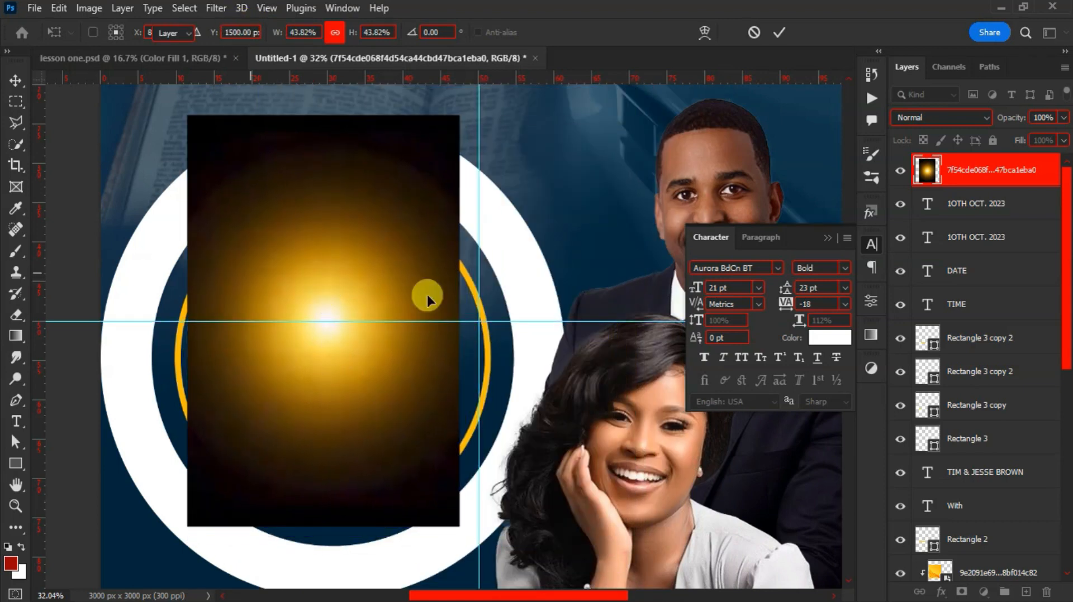
click(931, 118)
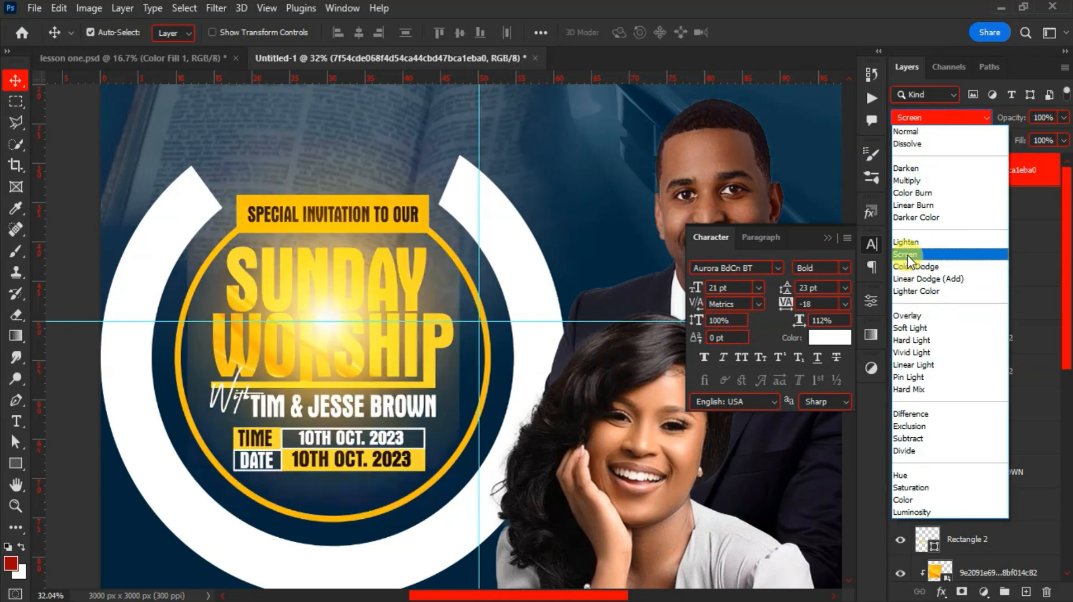
click(908, 255)
drag(319, 276, 323, 275)
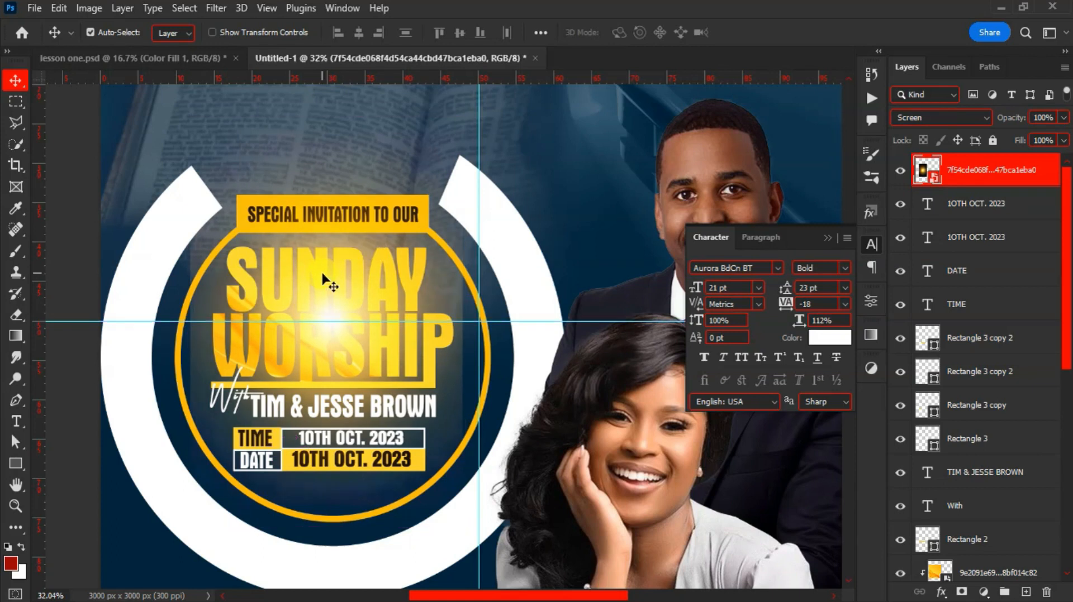
Add a layer mask and brush the glow away from the TIME and DATE rows
click(962, 593)
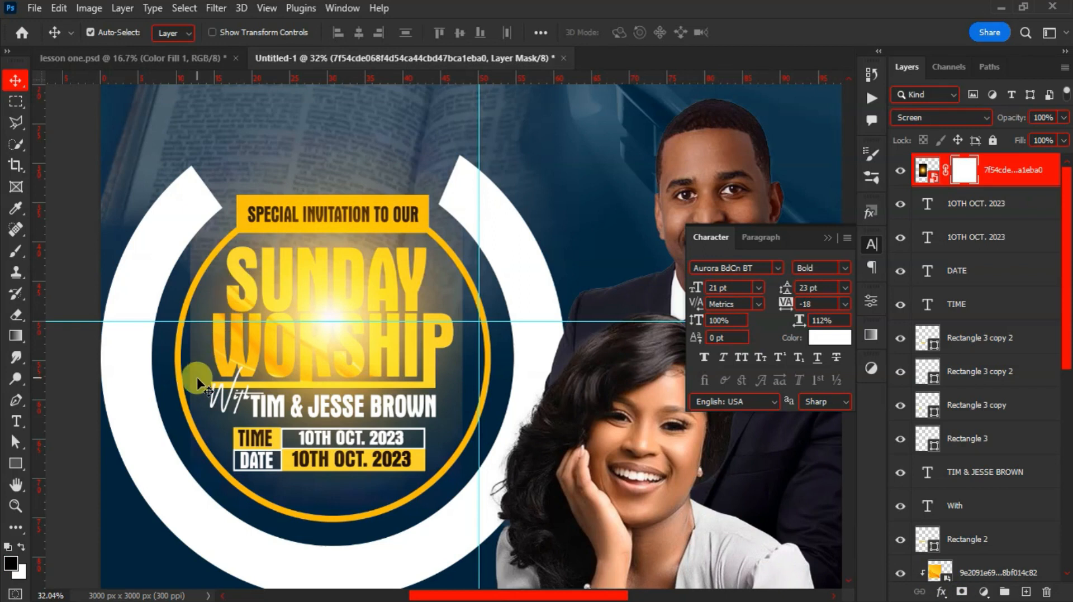
key(b)
key(bracketleft)
key(bracketleft)
key(bracketleft)
key(bracketleft)
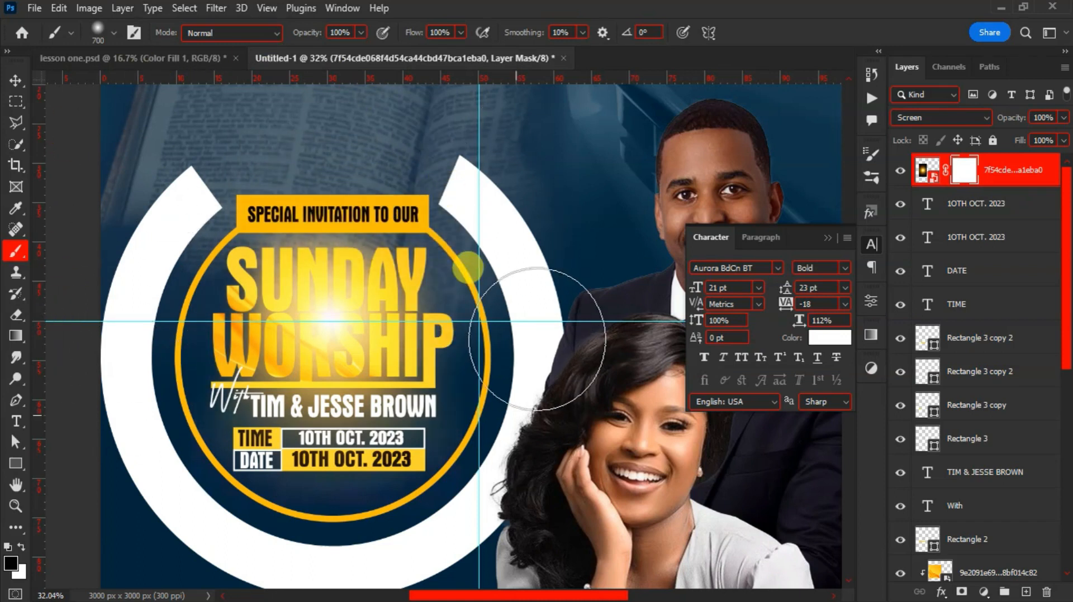
mouse_move(317, 508)
mouse_down()
mouse_move(209, 465)
mouse_move(187, 475)
mouse_up()
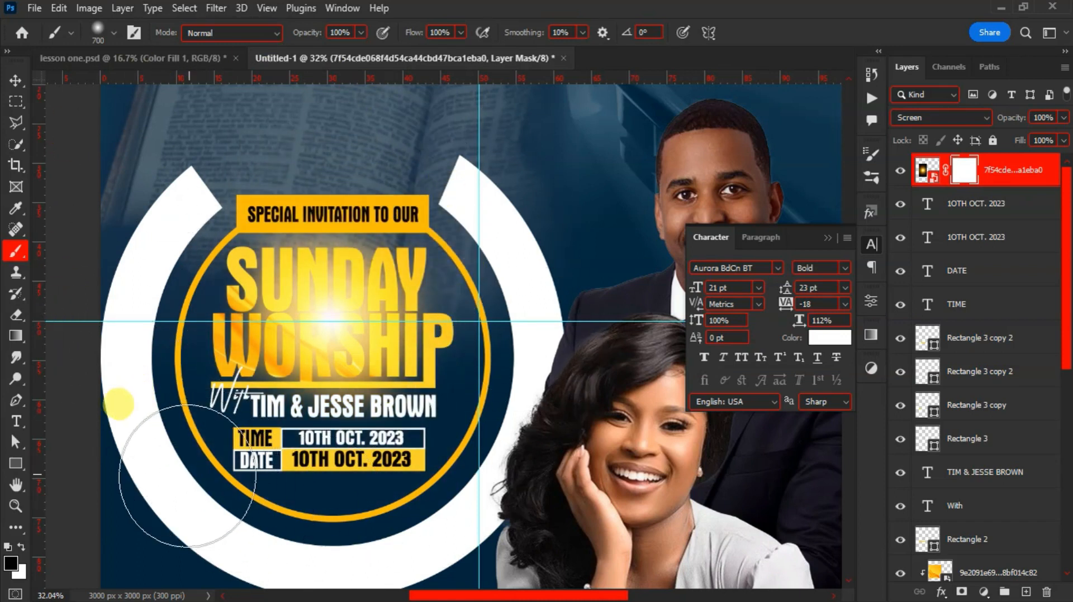
Scale the masked glow to about 70% and centre it over SUNDAY WORSHIP
key(v)
key(ctrl+t)
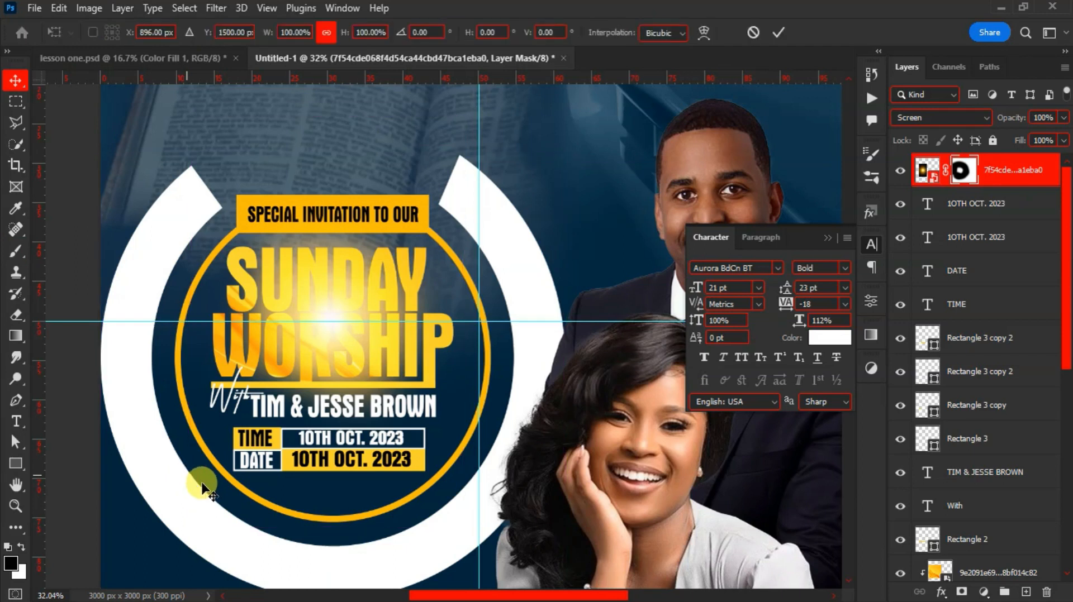
drag(459, 525, 379, 400)
drag(330, 341, 329, 323)
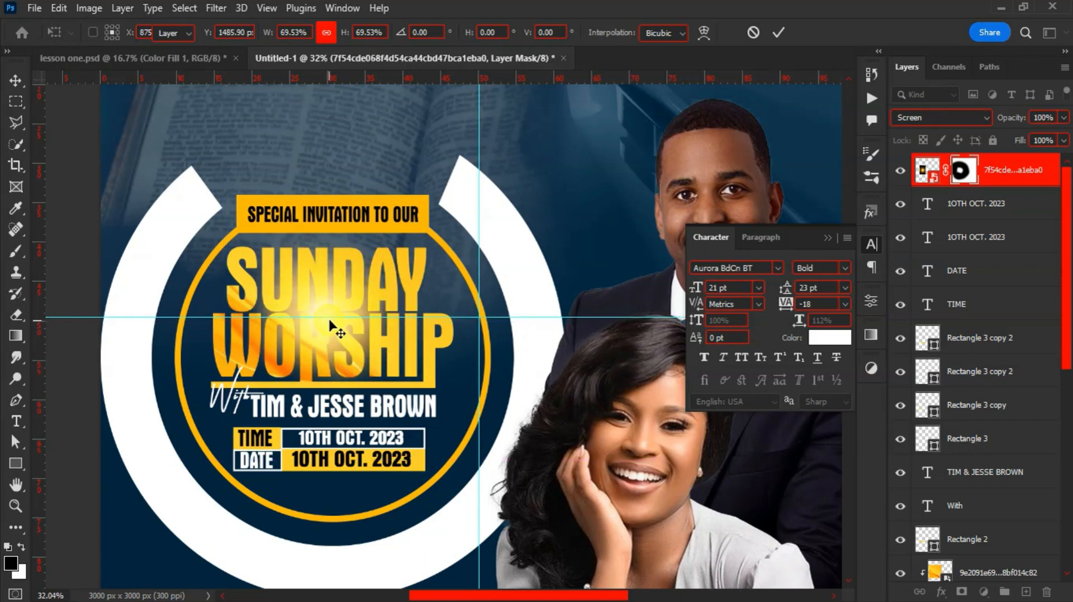
click(992, 176)
right_click(994, 174)
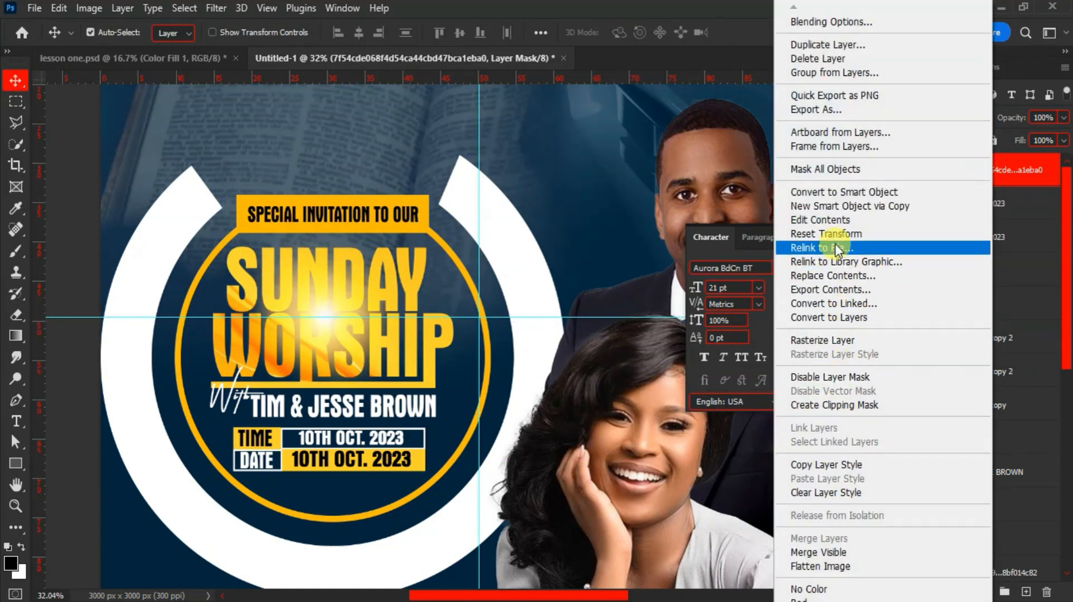
Convert the glow layer to a smart object and rasterize it, applying the mask
click(827, 191)
right_click(970, 180)
click(812, 342)
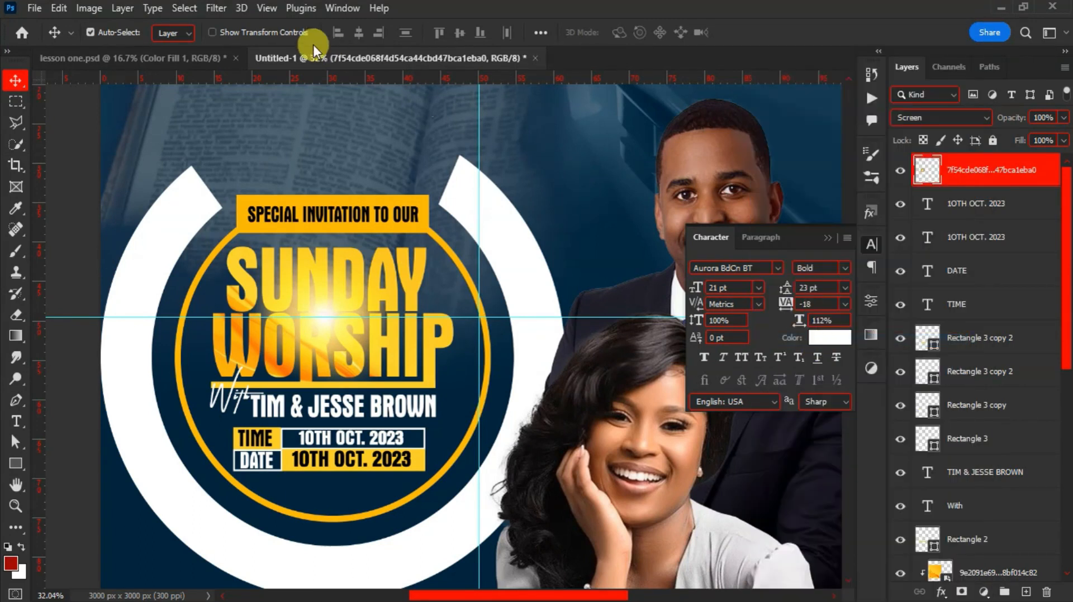
Soften the glow with a Gaussian Blur of about 9.8 pixels
click(211, 9)
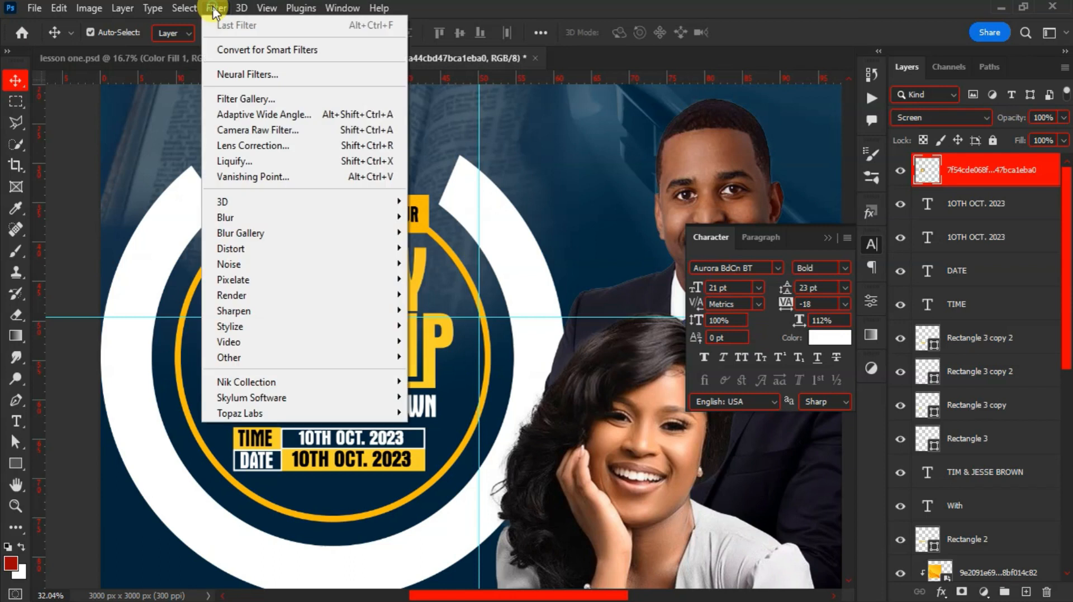
click(297, 216)
click(437, 280)
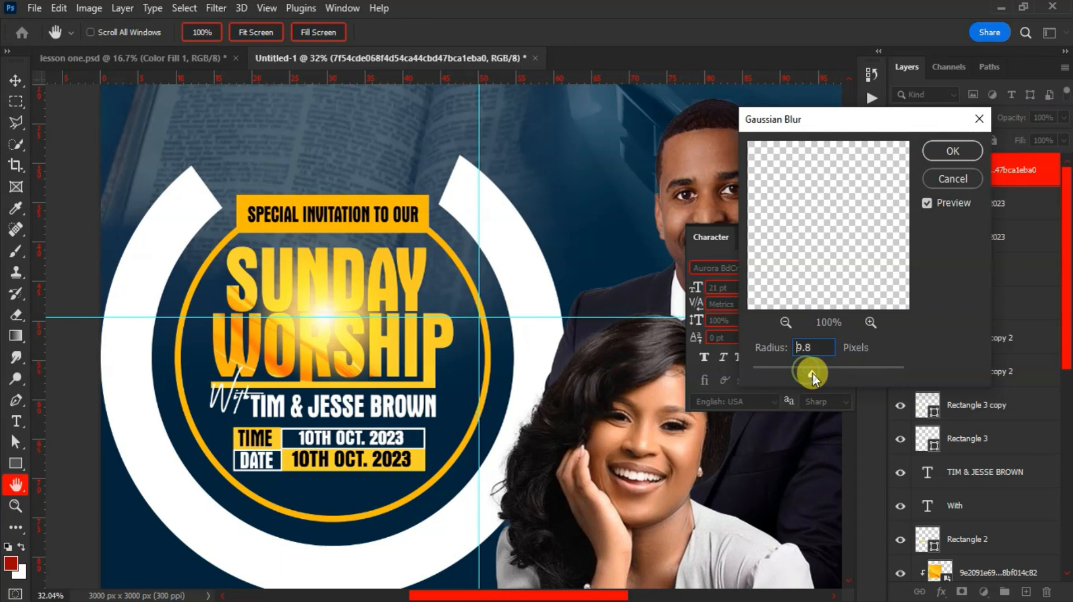
click(943, 152)
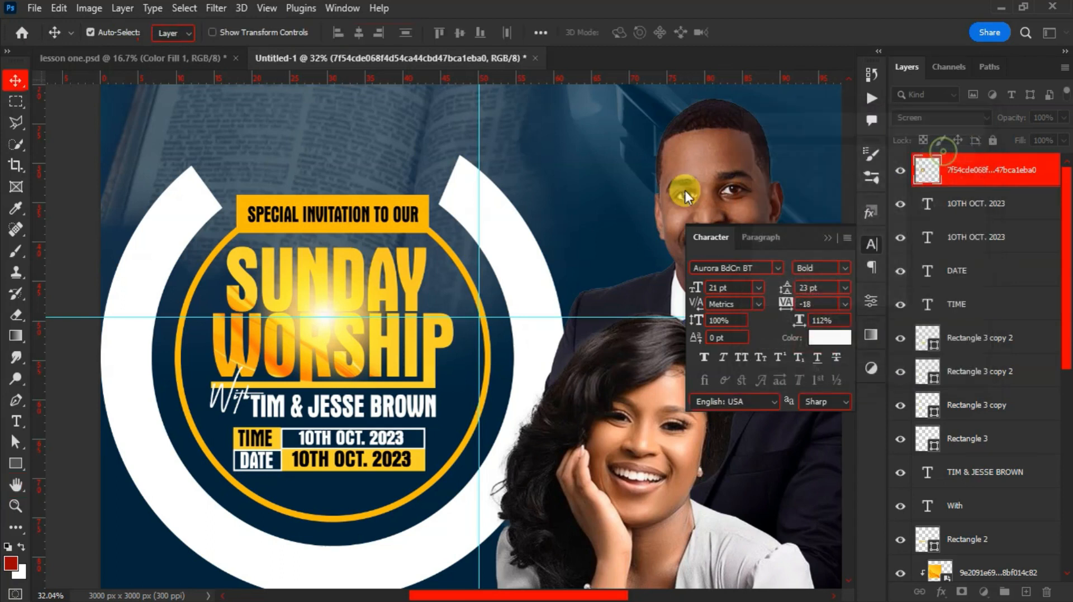
scroll(321, 218, down, 4)
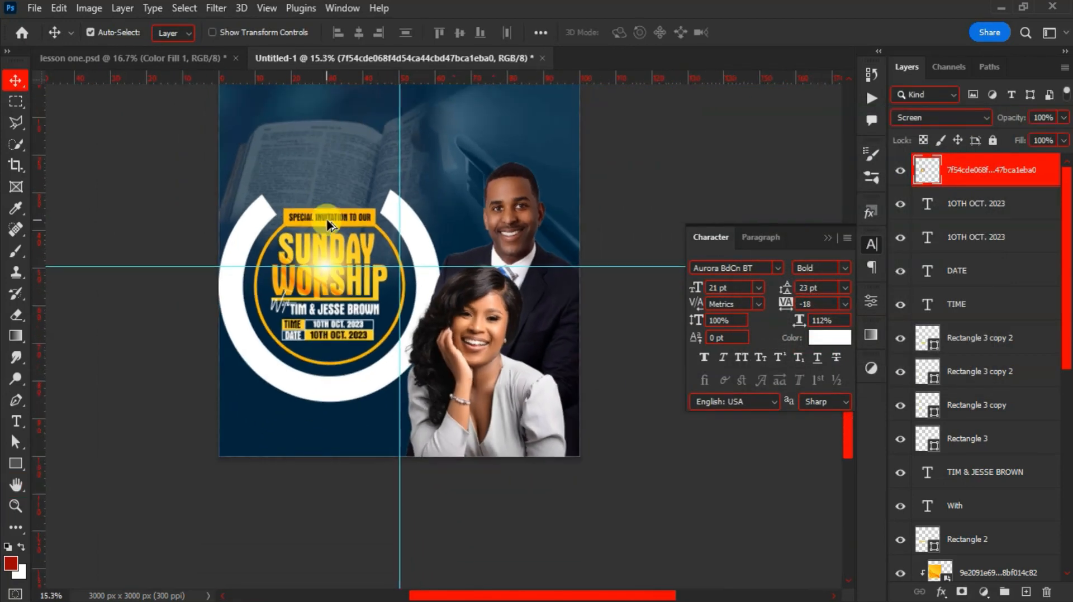
Place the sun icon PNG at the top of the flyer
scroll(331, 238, up, 2)
scroll(330, 240, up, 1)
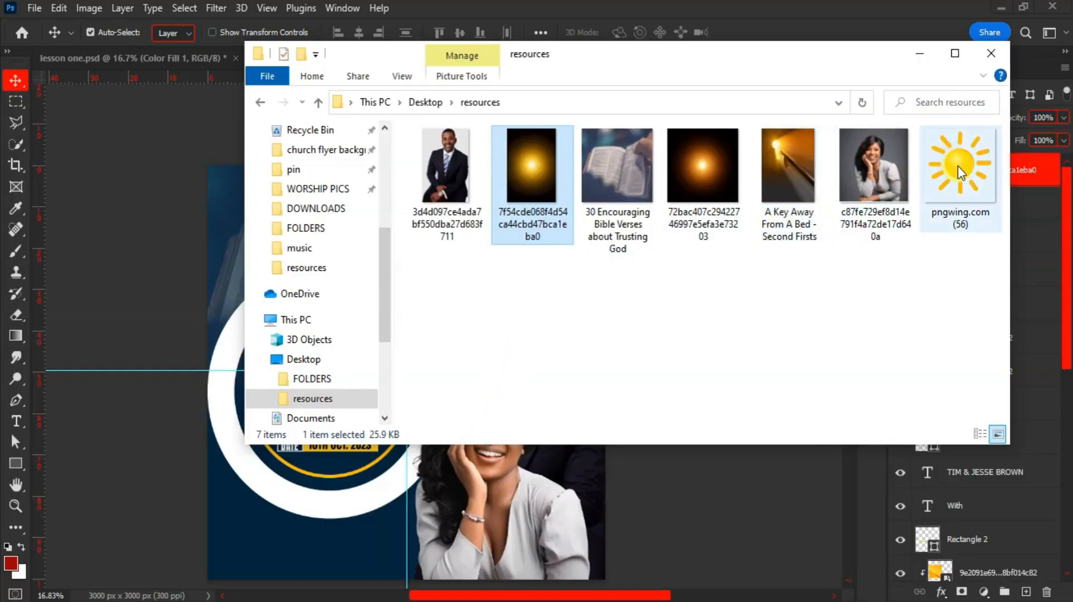
drag(960, 172, 334, 191)
key(Return)
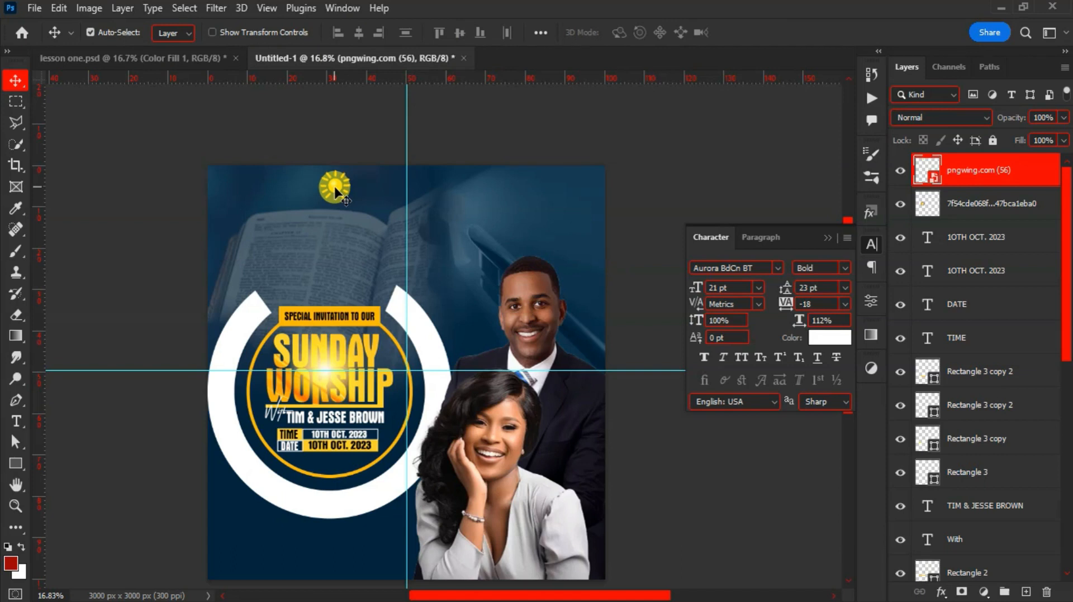
Add THE GRACE ASSEMBLY title just beneath the sun, then drag in the gold fabric PNG
key(t)
click(286, 229)
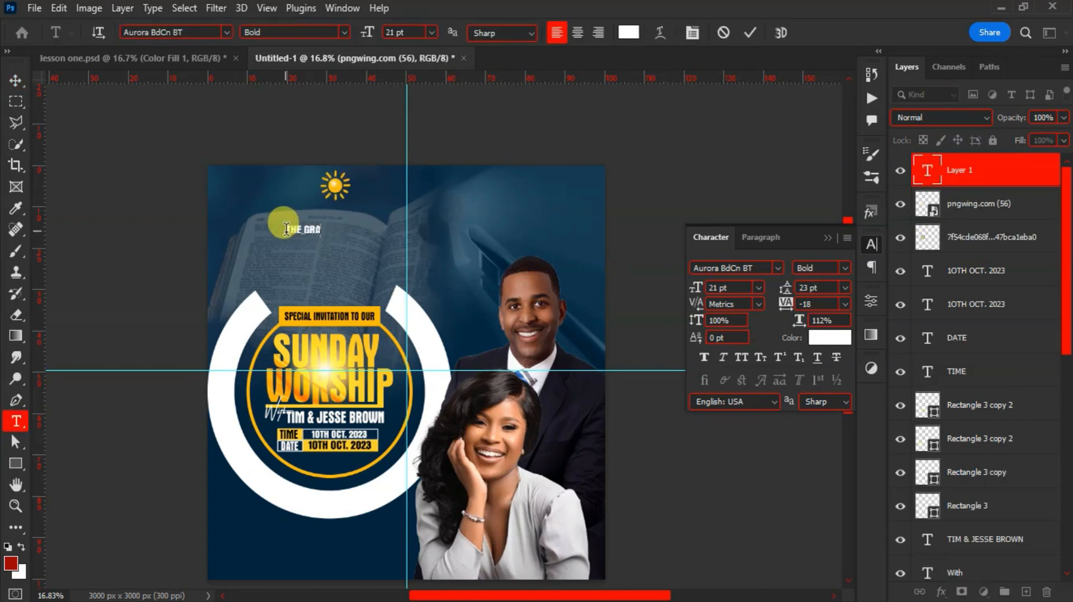
click(751, 38)
scroll(371, 246, up, 3)
key(v)
drag(283, 192, 285, 156)
scroll(280, 151, down, 3)
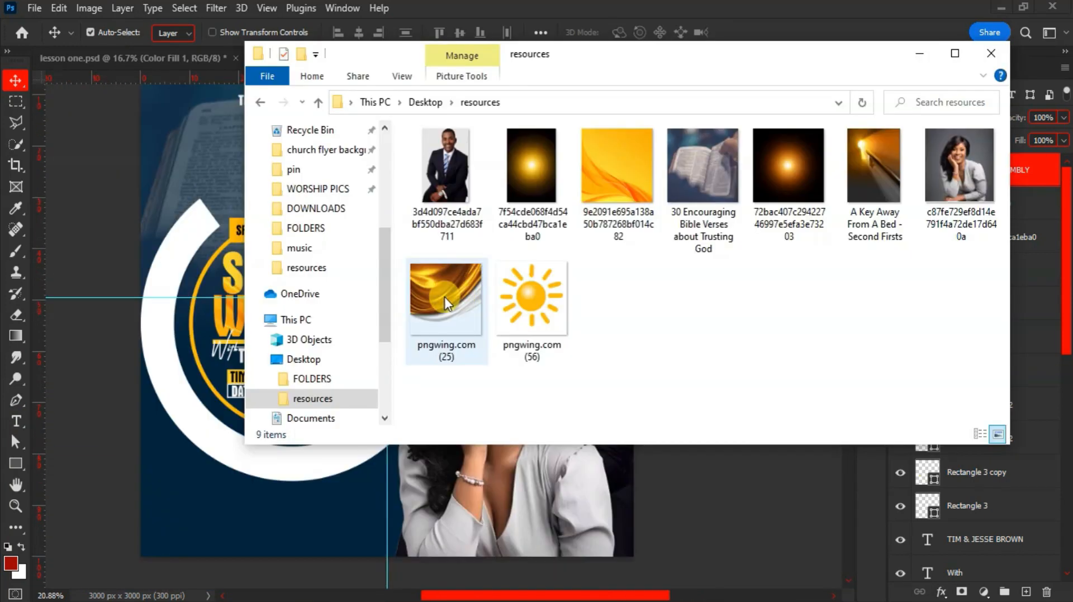
drag(446, 297, 503, 295)
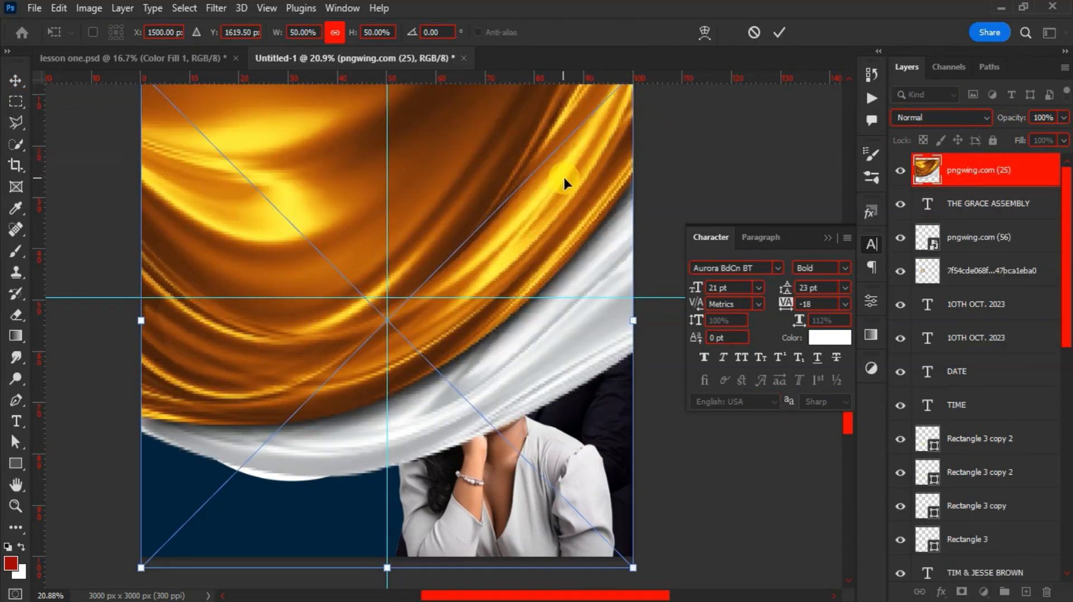
Rotate the gold fabric about 58°, scale it to about 36% in the top-right corner
scroll(563, 178, down, 2)
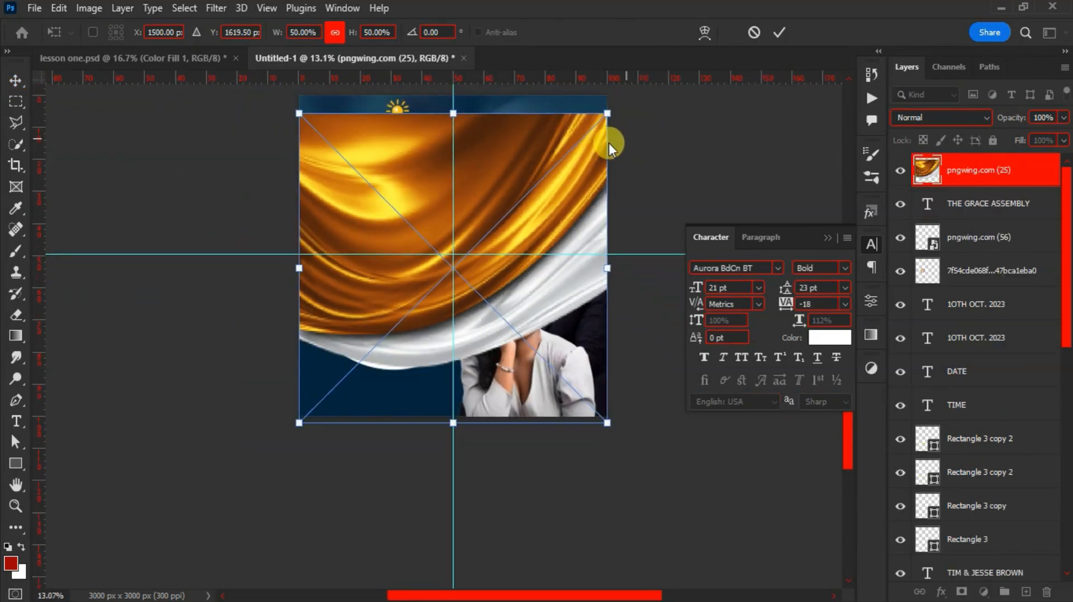
drag(614, 108, 611, 315)
drag(534, 324, 617, 218)
drag(483, 391, 511, 267)
double_click(564, 182)
Move the fabric layer behind the portraits, above Rectangle 1, and shift it slightly right
drag(981, 169, 972, 364)
scroll(978, 364, down, 1)
scroll(977, 363, down, 2)
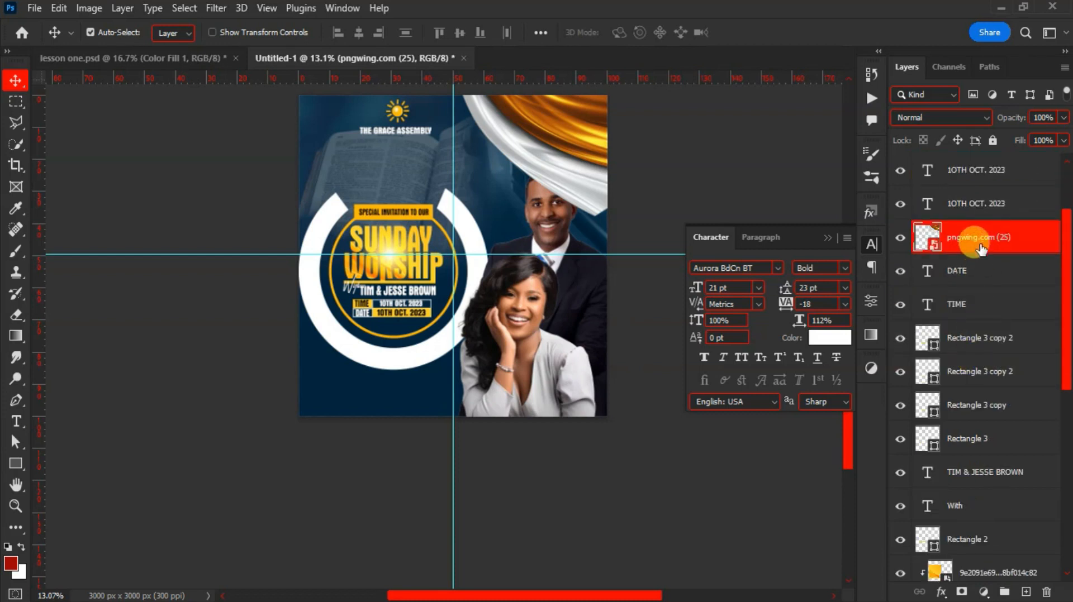
scroll(950, 581, down, 2)
drag(950, 581, 958, 414)
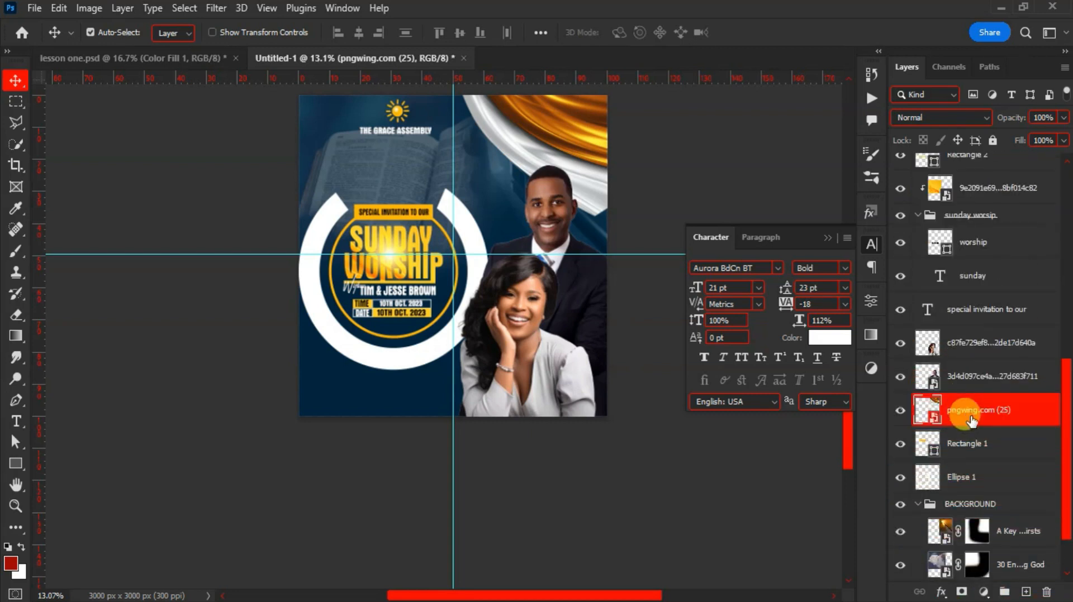
drag(586, 185, 613, 189)
Collapse the Character settings panel
scroll(519, 242, up, 3)
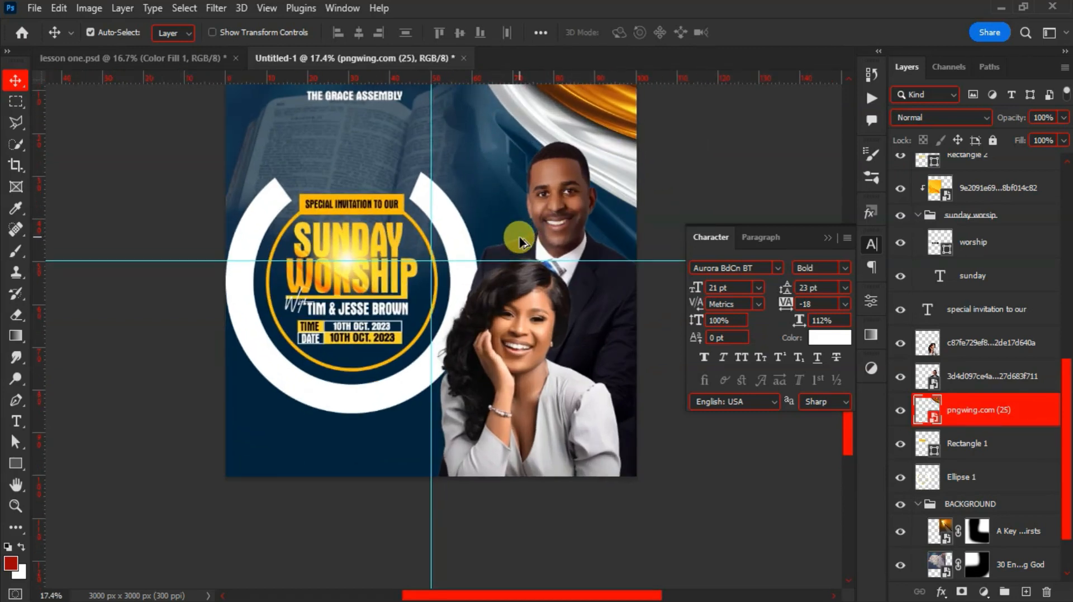
scroll(520, 242, up, 2)
scroll(519, 242, up, 1)
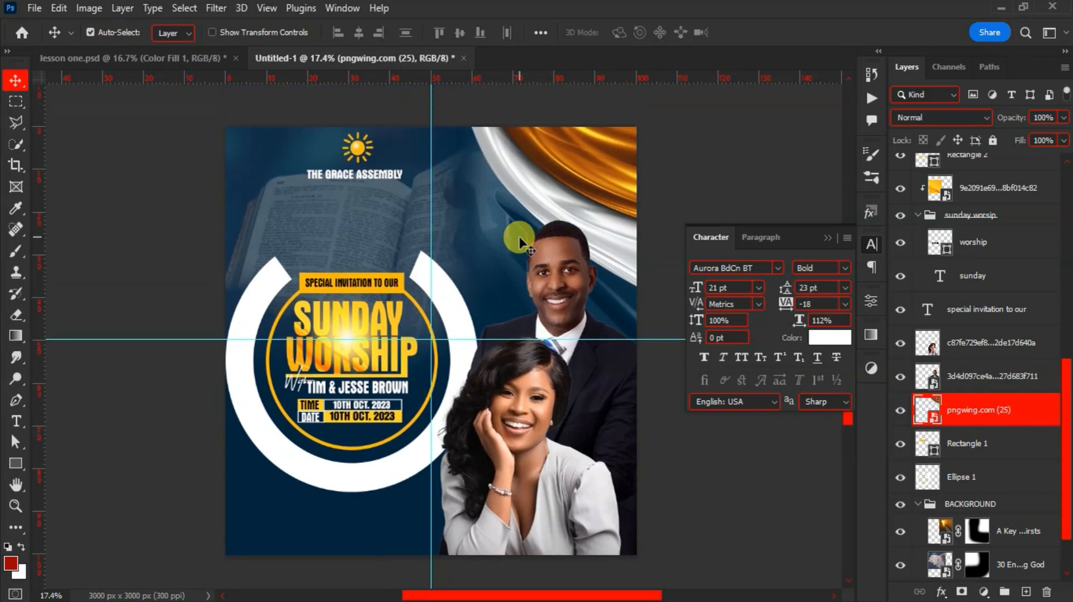
click(824, 240)
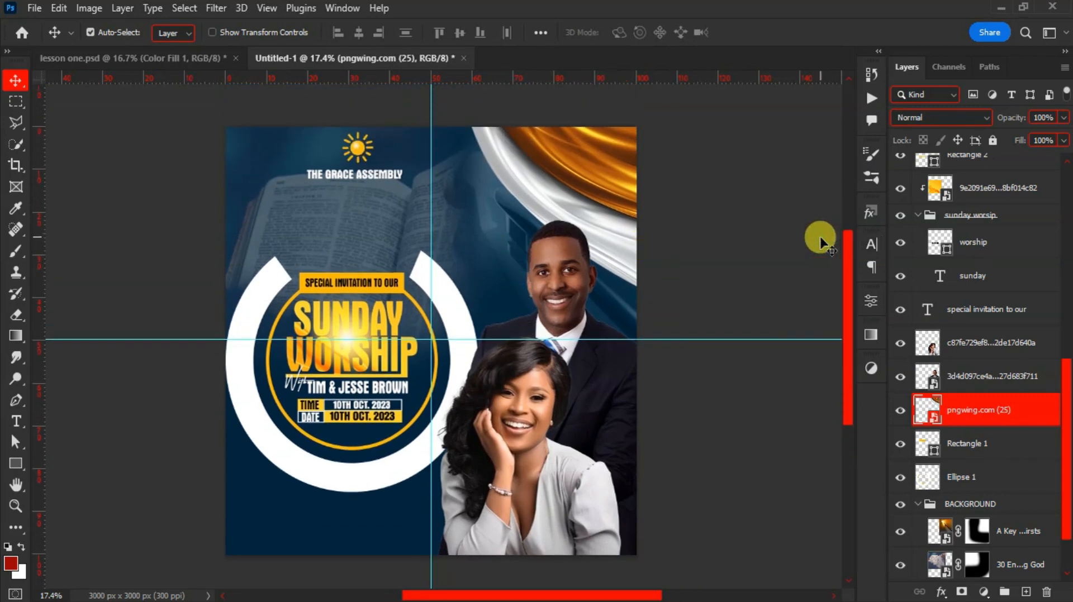